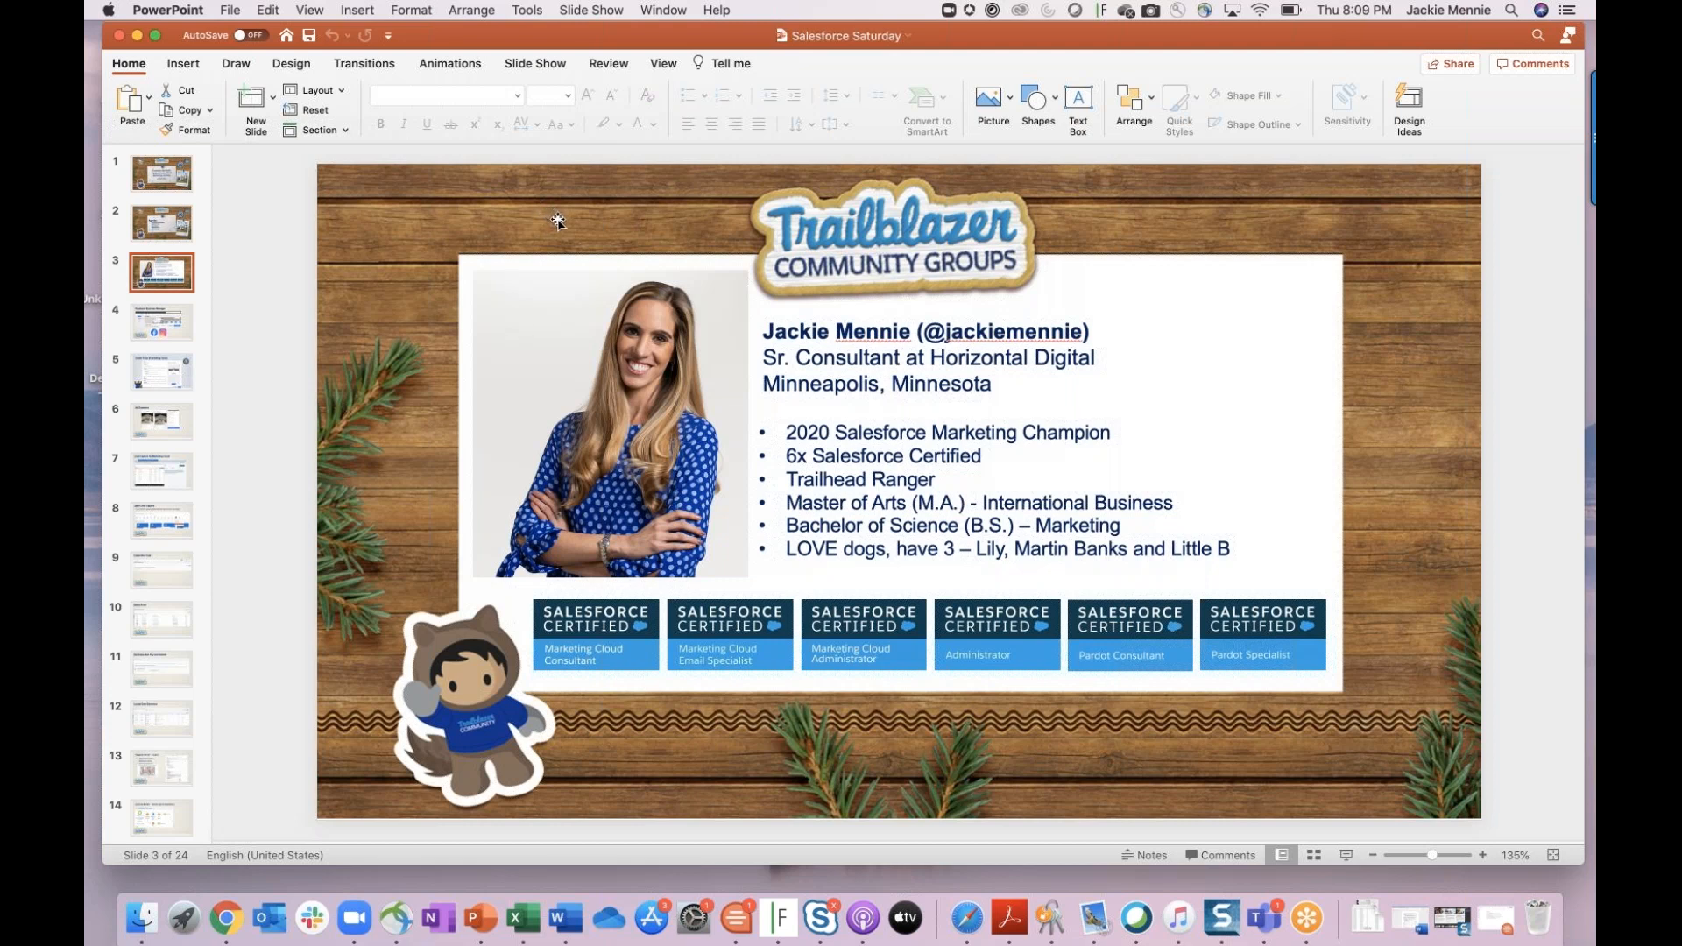
Switch to Marketing Cloud Setup in Chrome and look over the home page and the account menu's options.
click(228, 920)
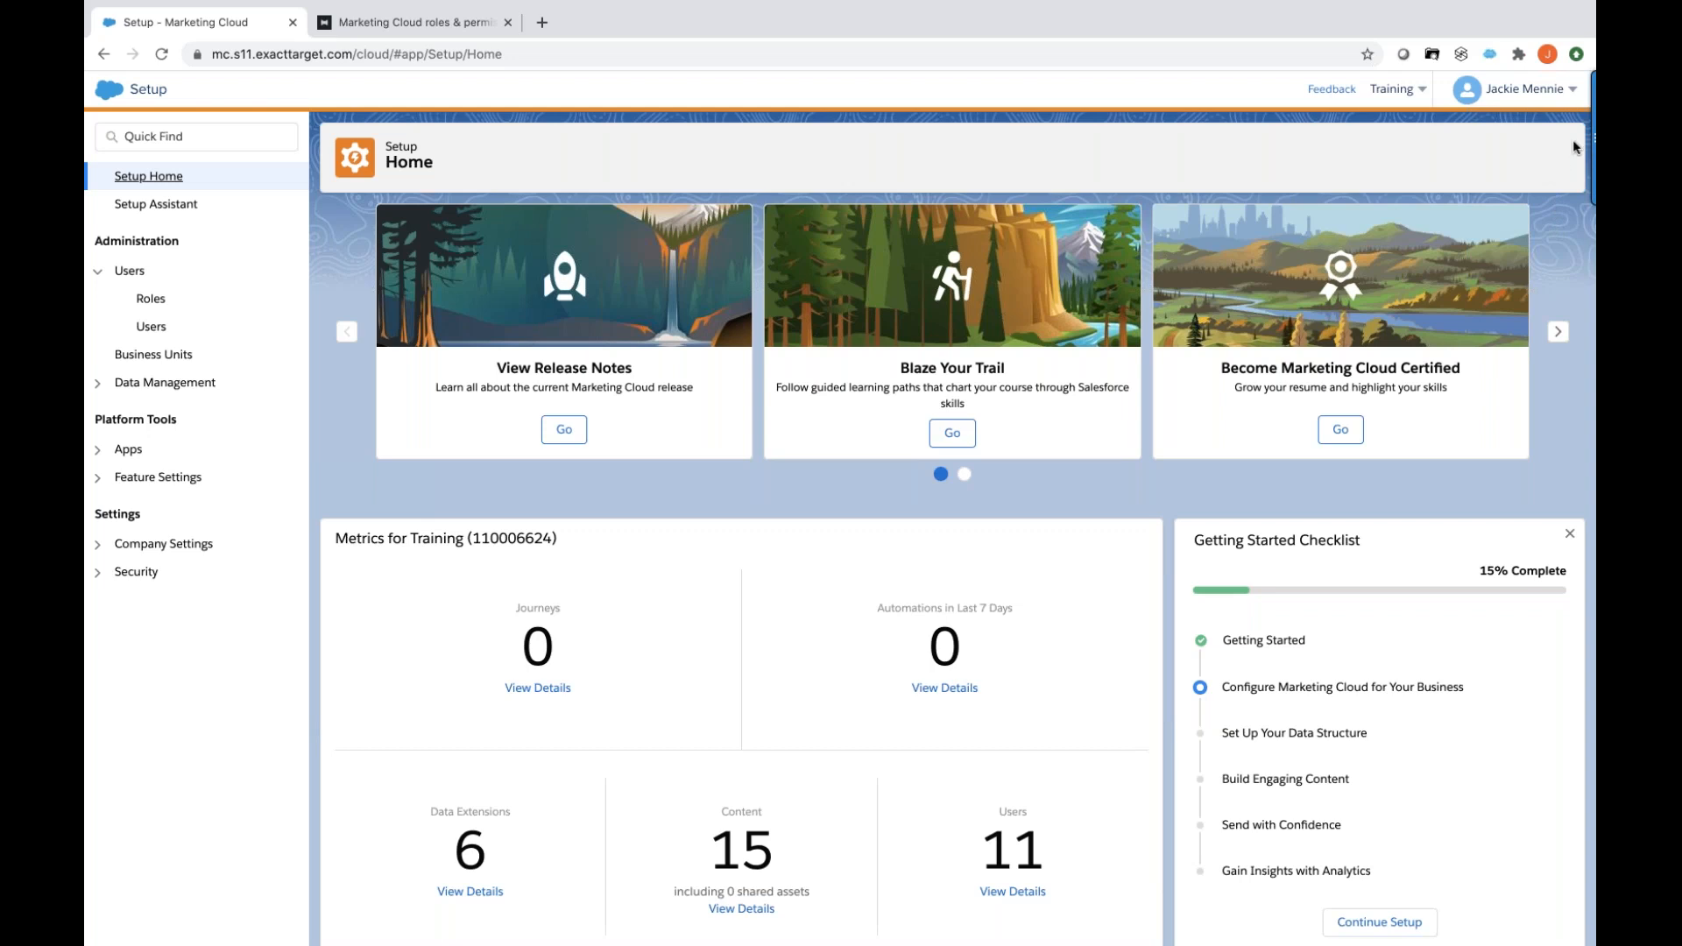
scroll(822, 738, down, 1)
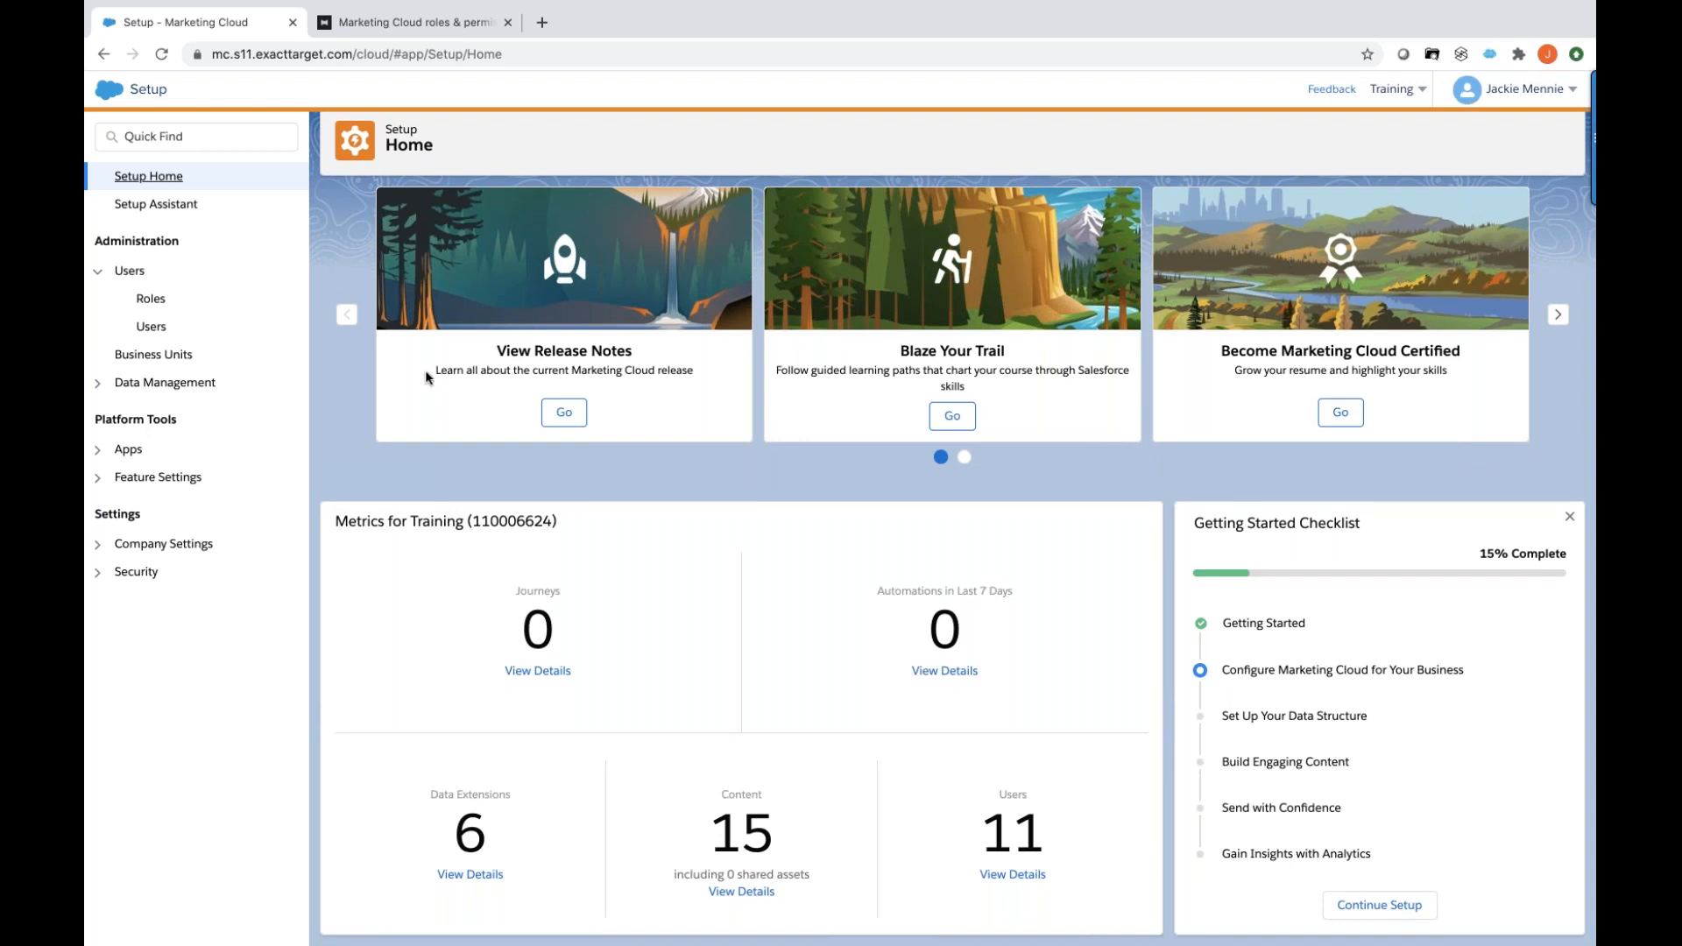
click(1528, 91)
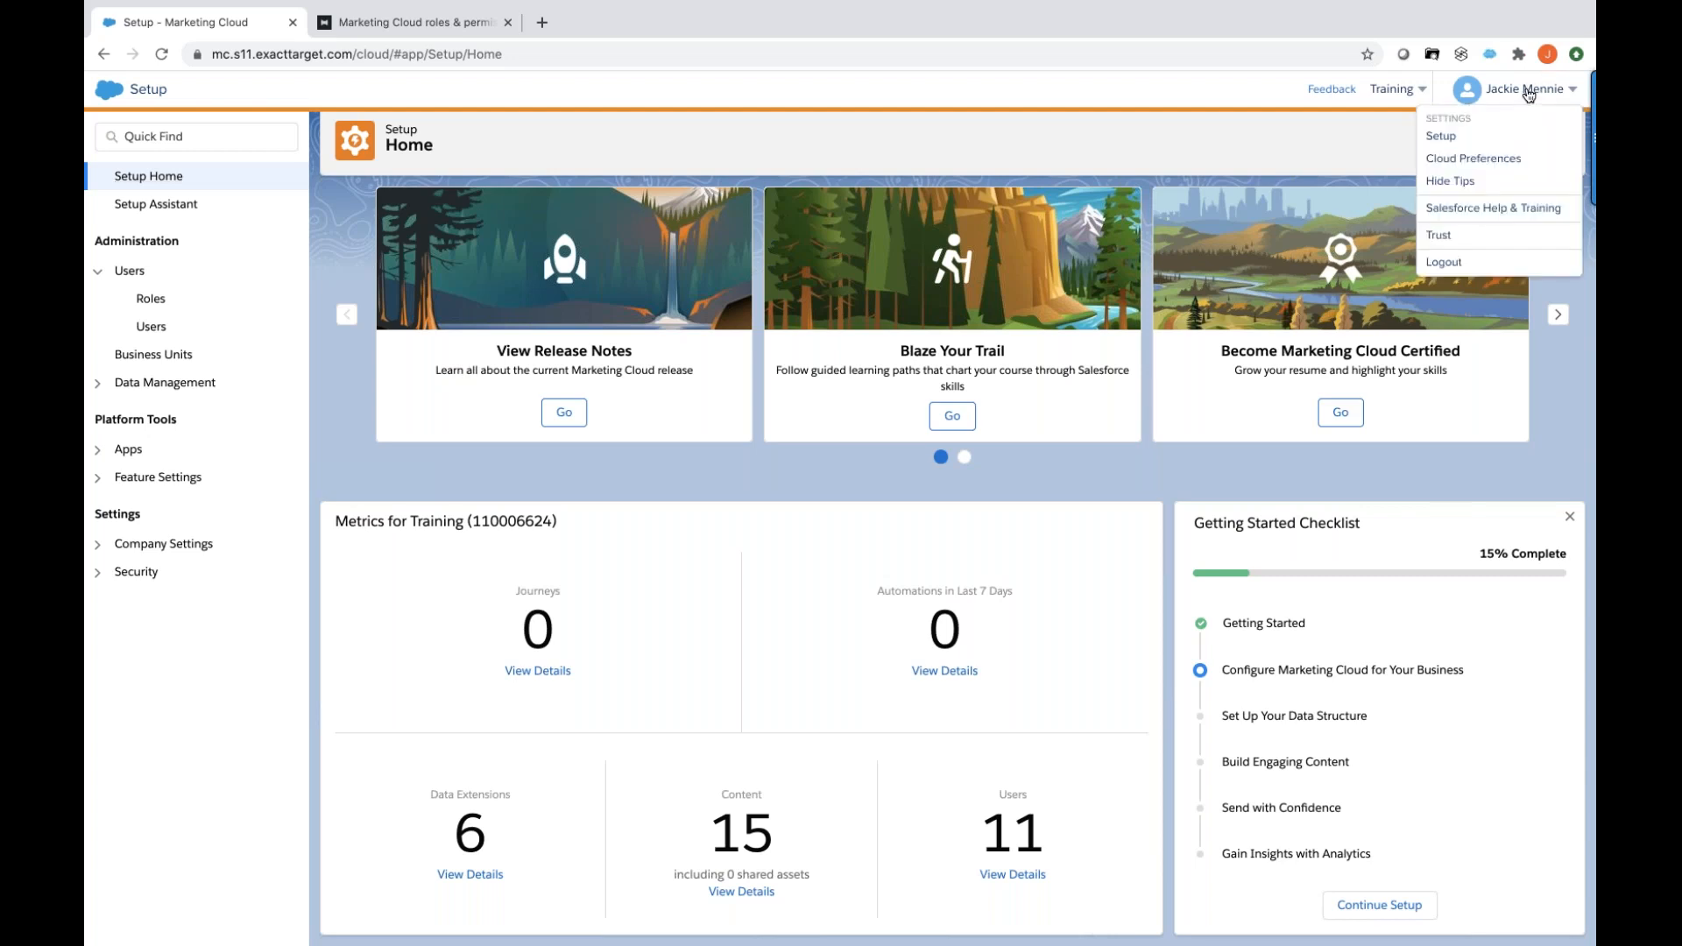
click(1572, 140)
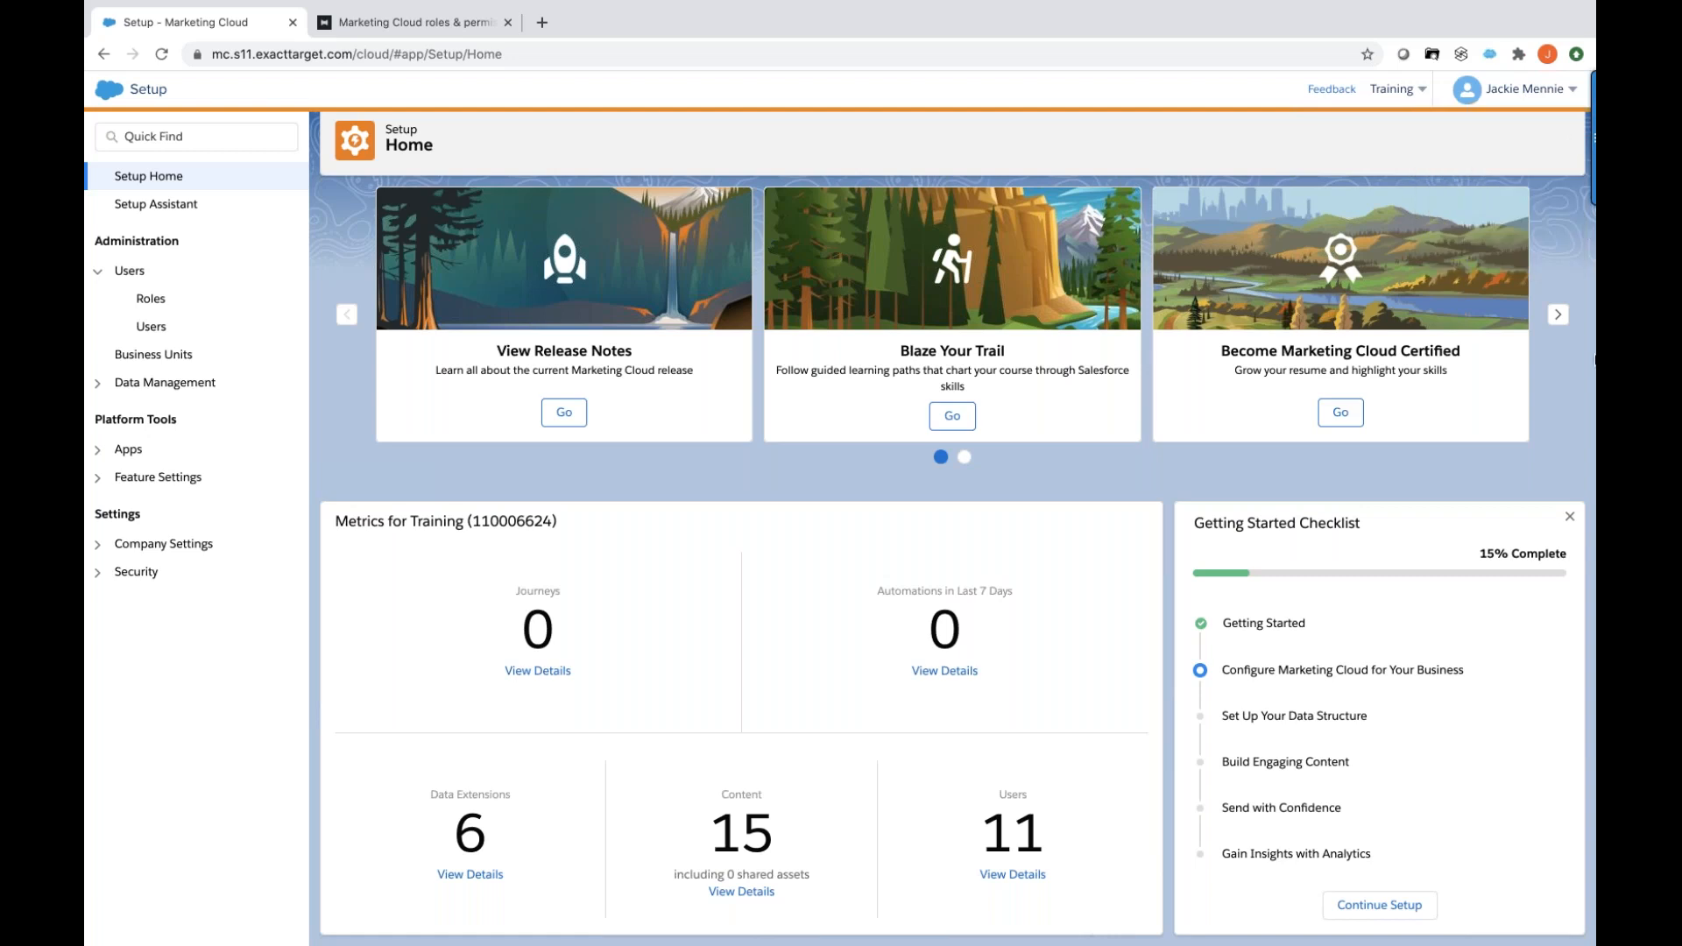
click(1520, 94)
click(1512, 91)
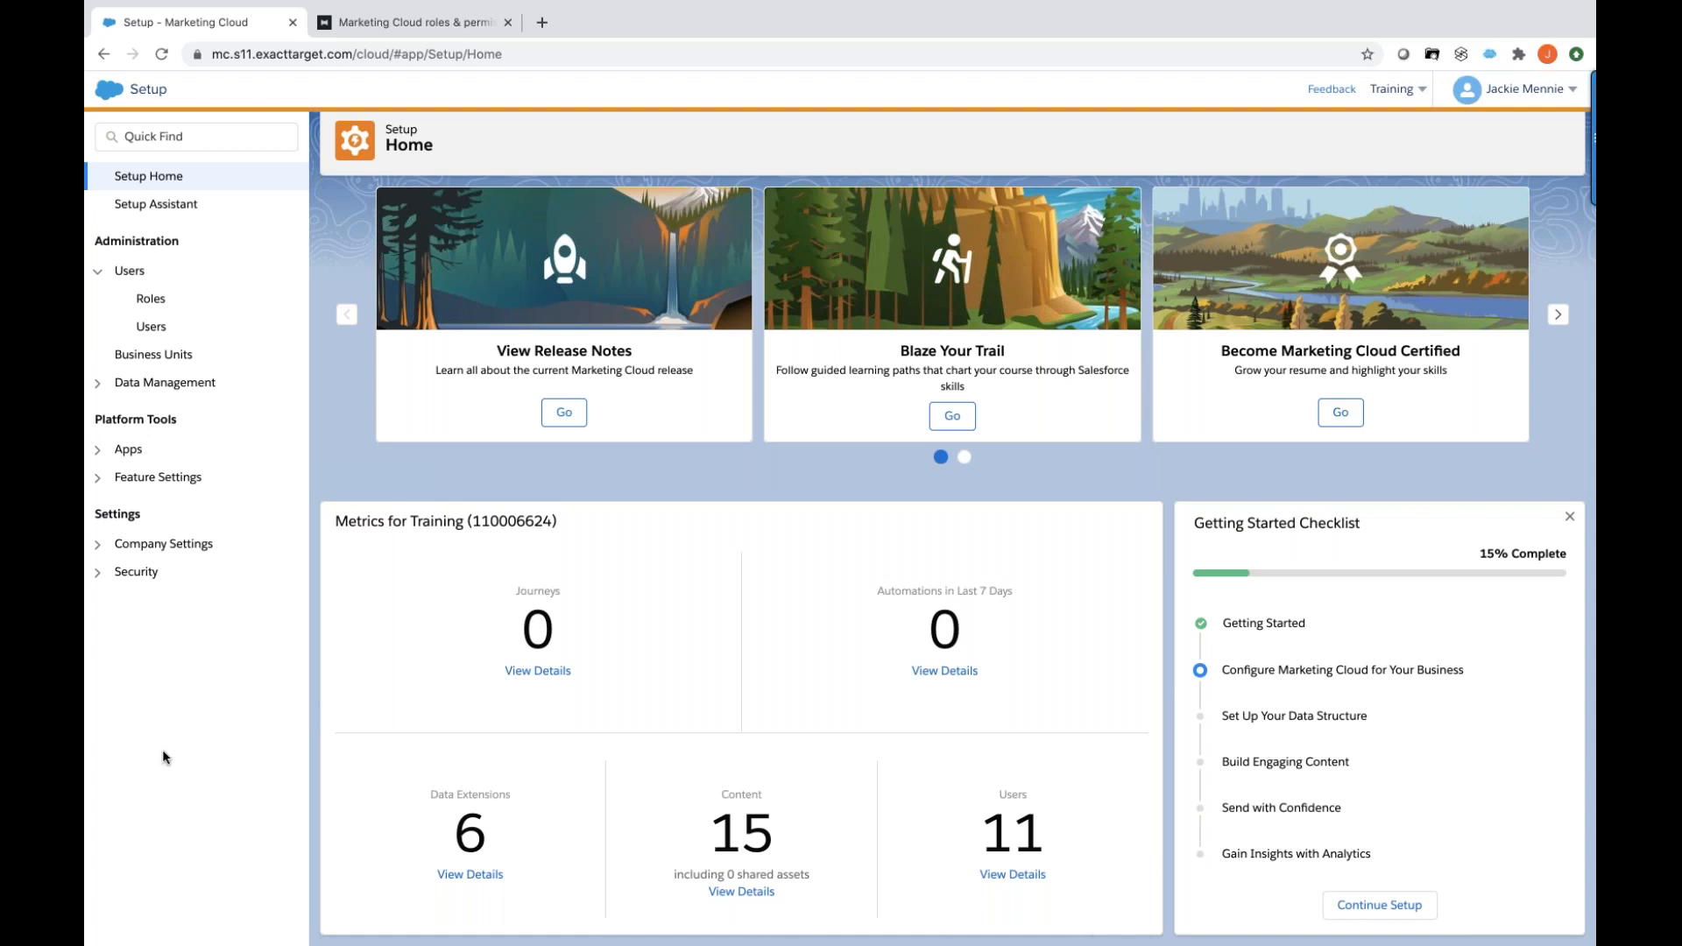
Open the list of users and check which user statuses it can be filtered by.
click(149, 328)
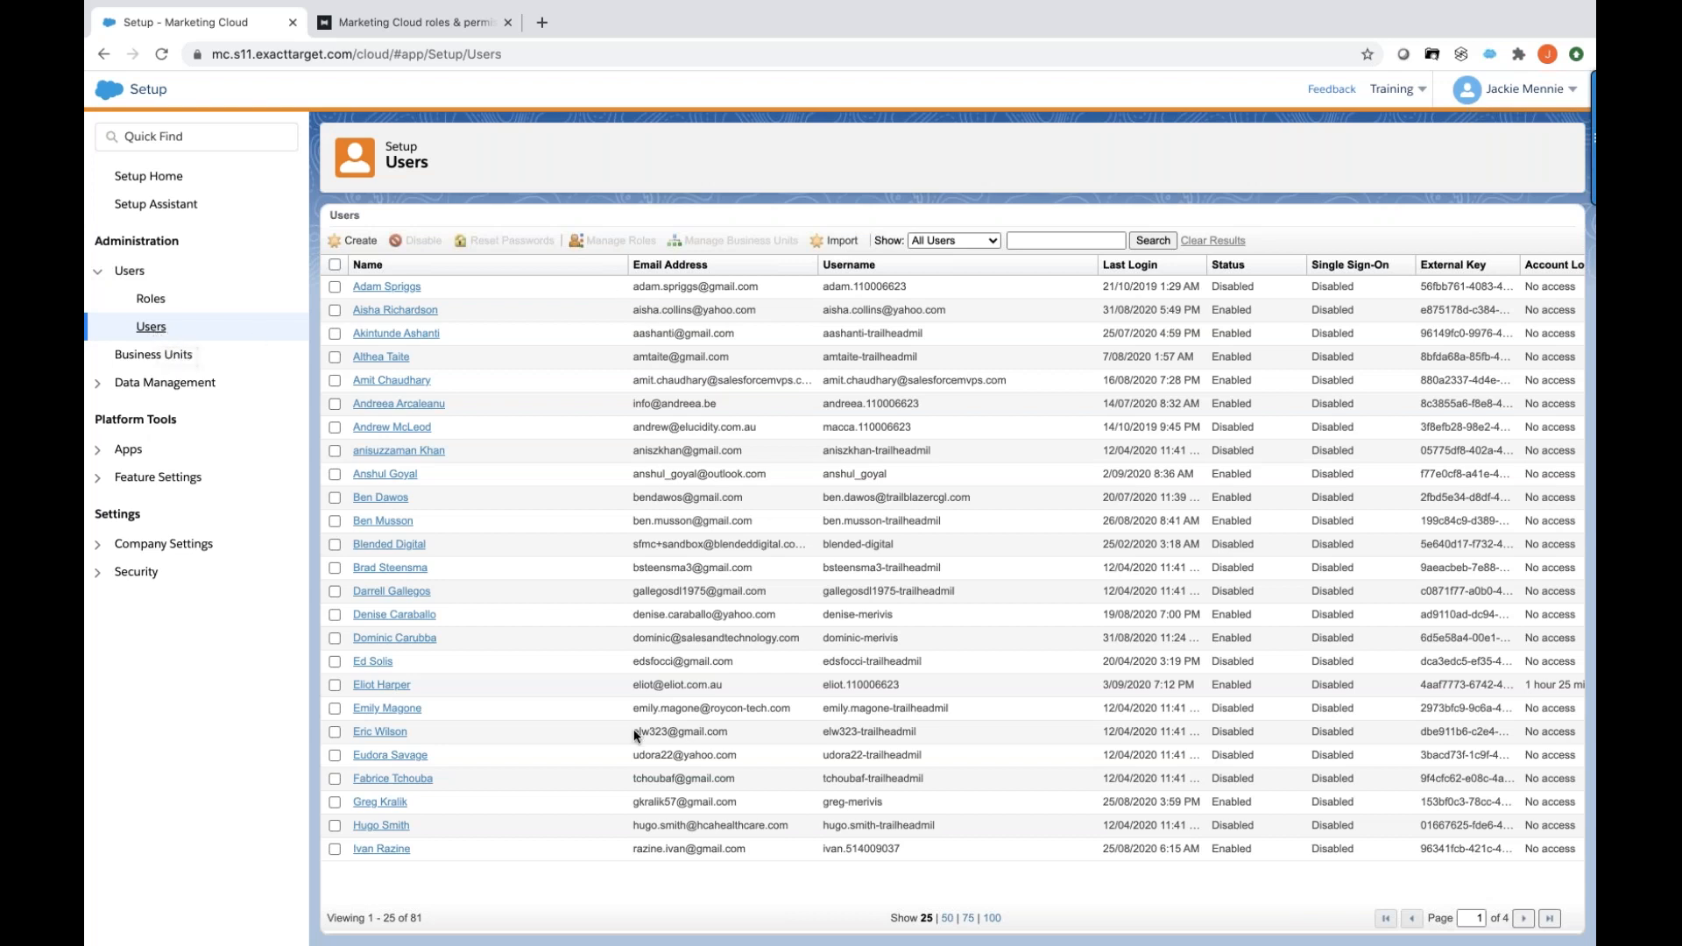
click(978, 241)
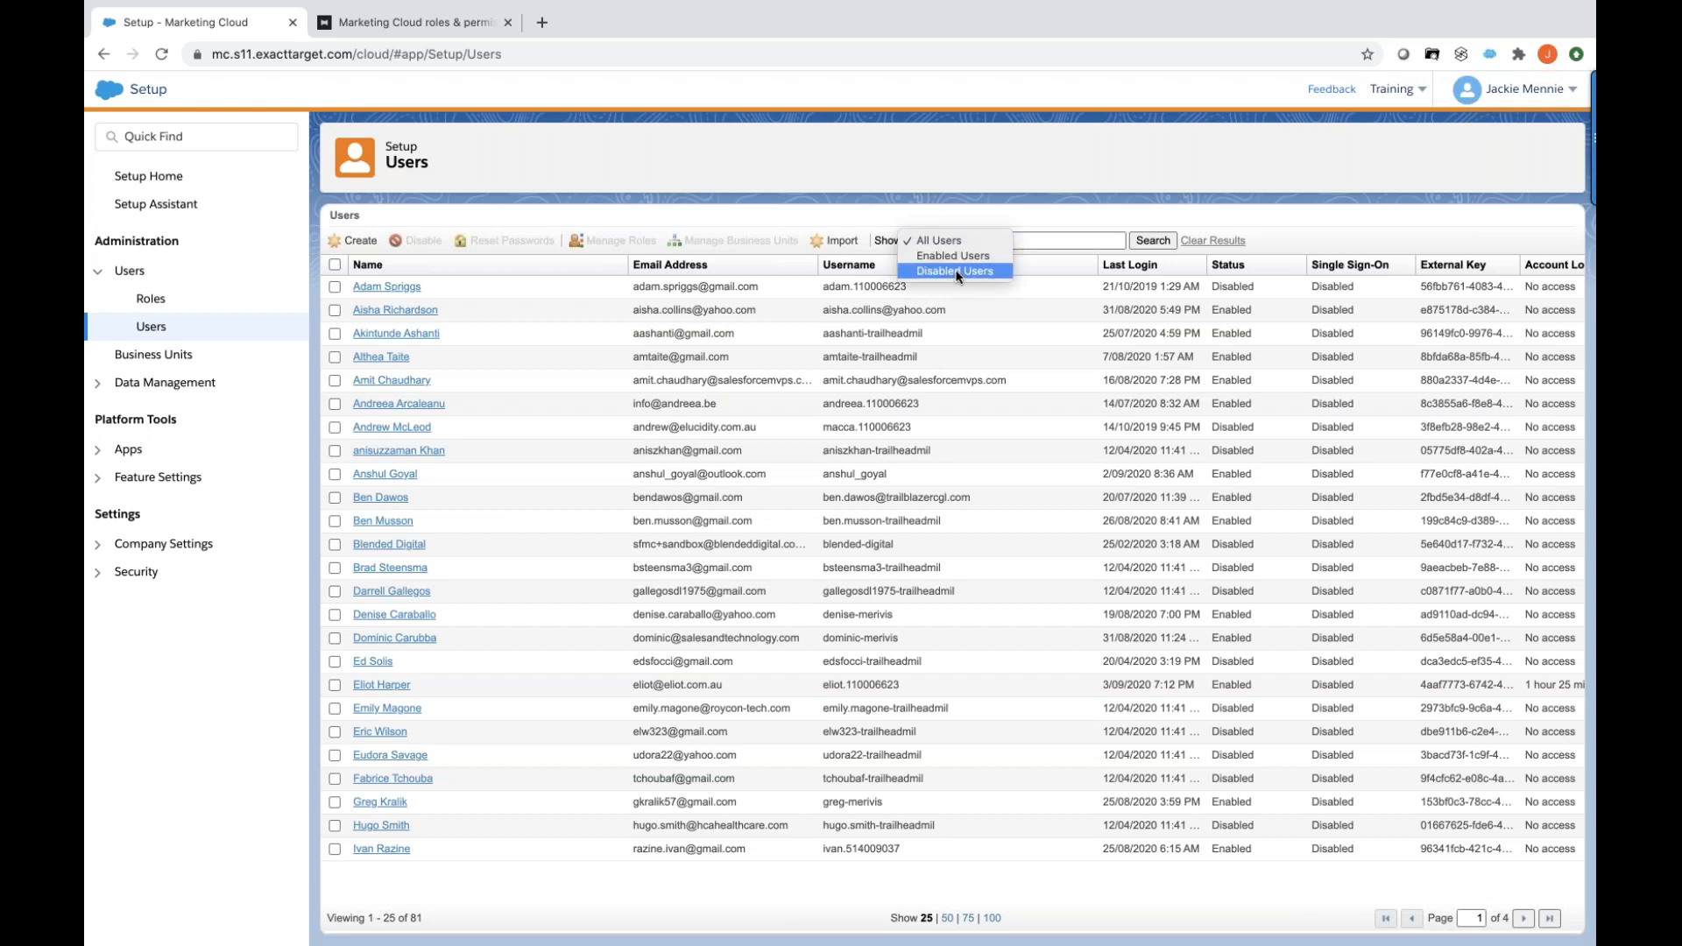
click(757, 187)
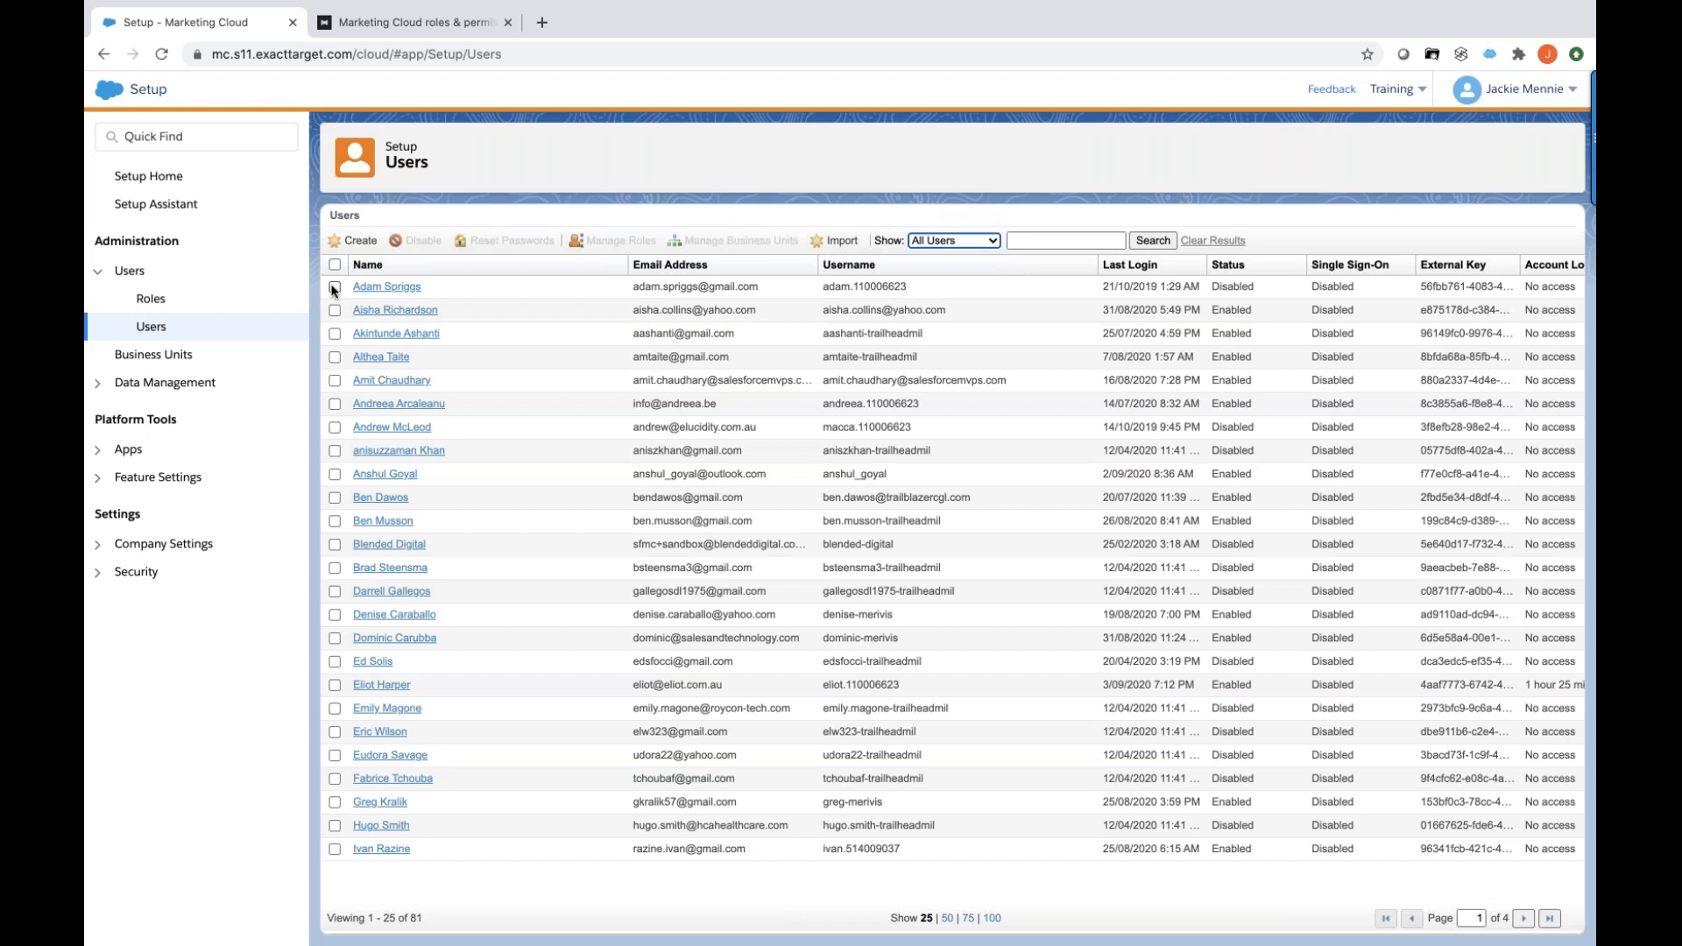
Examine the new user form, including its available time zones, and leave without creating a user.
click(359, 244)
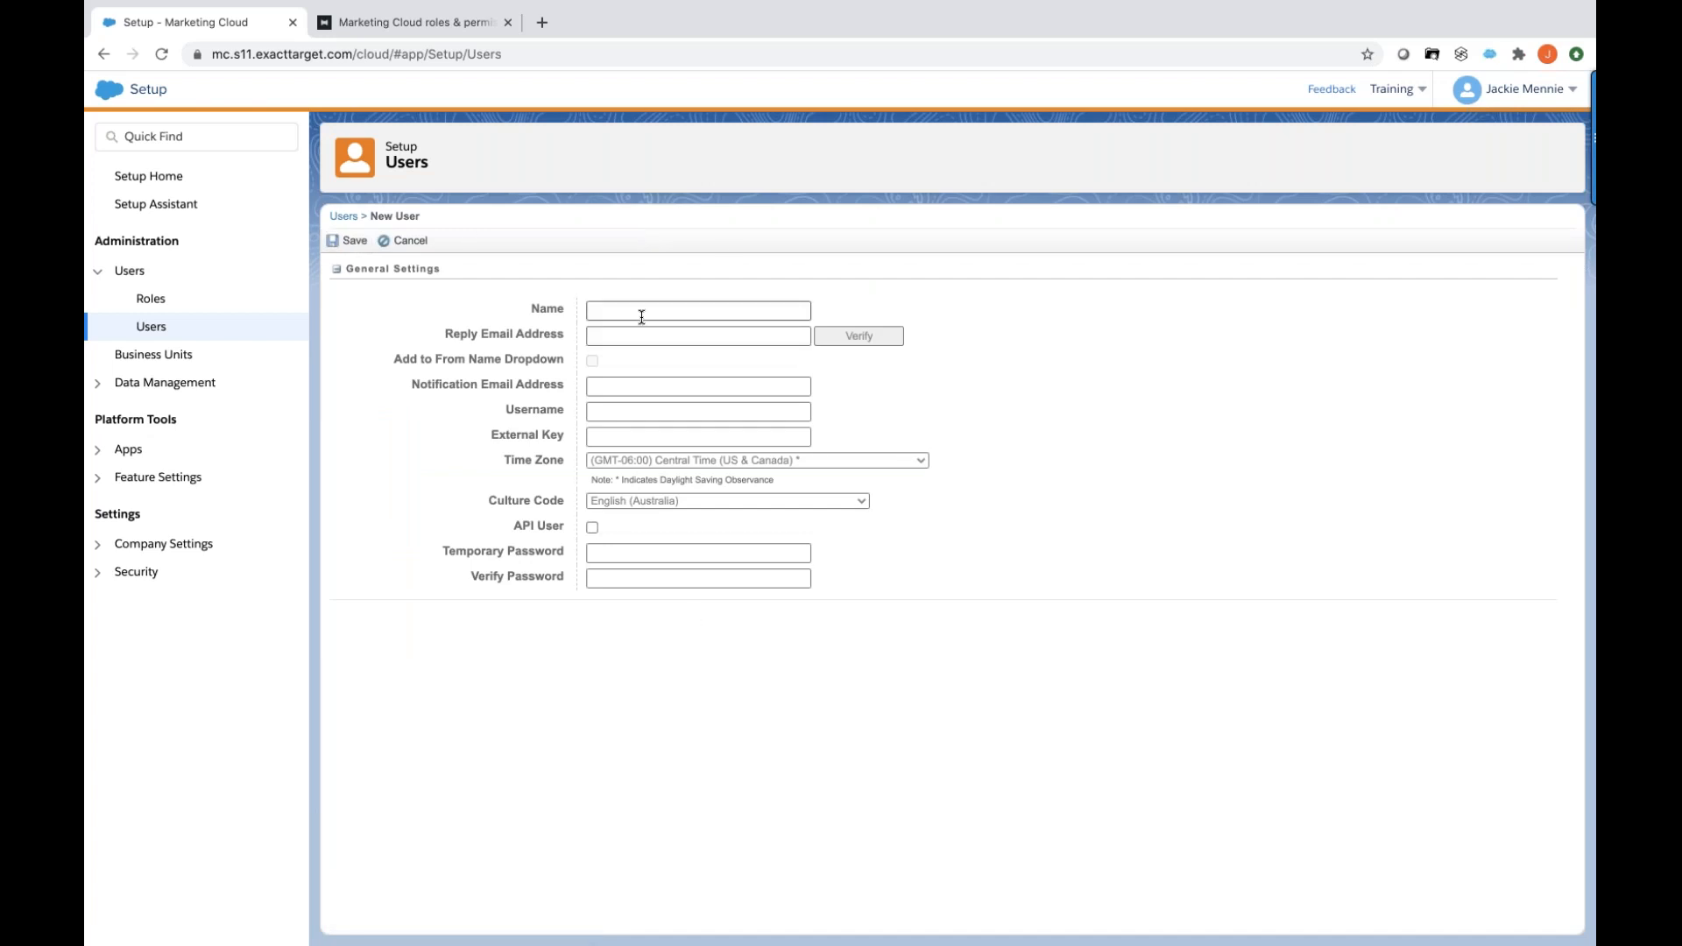
click(925, 464)
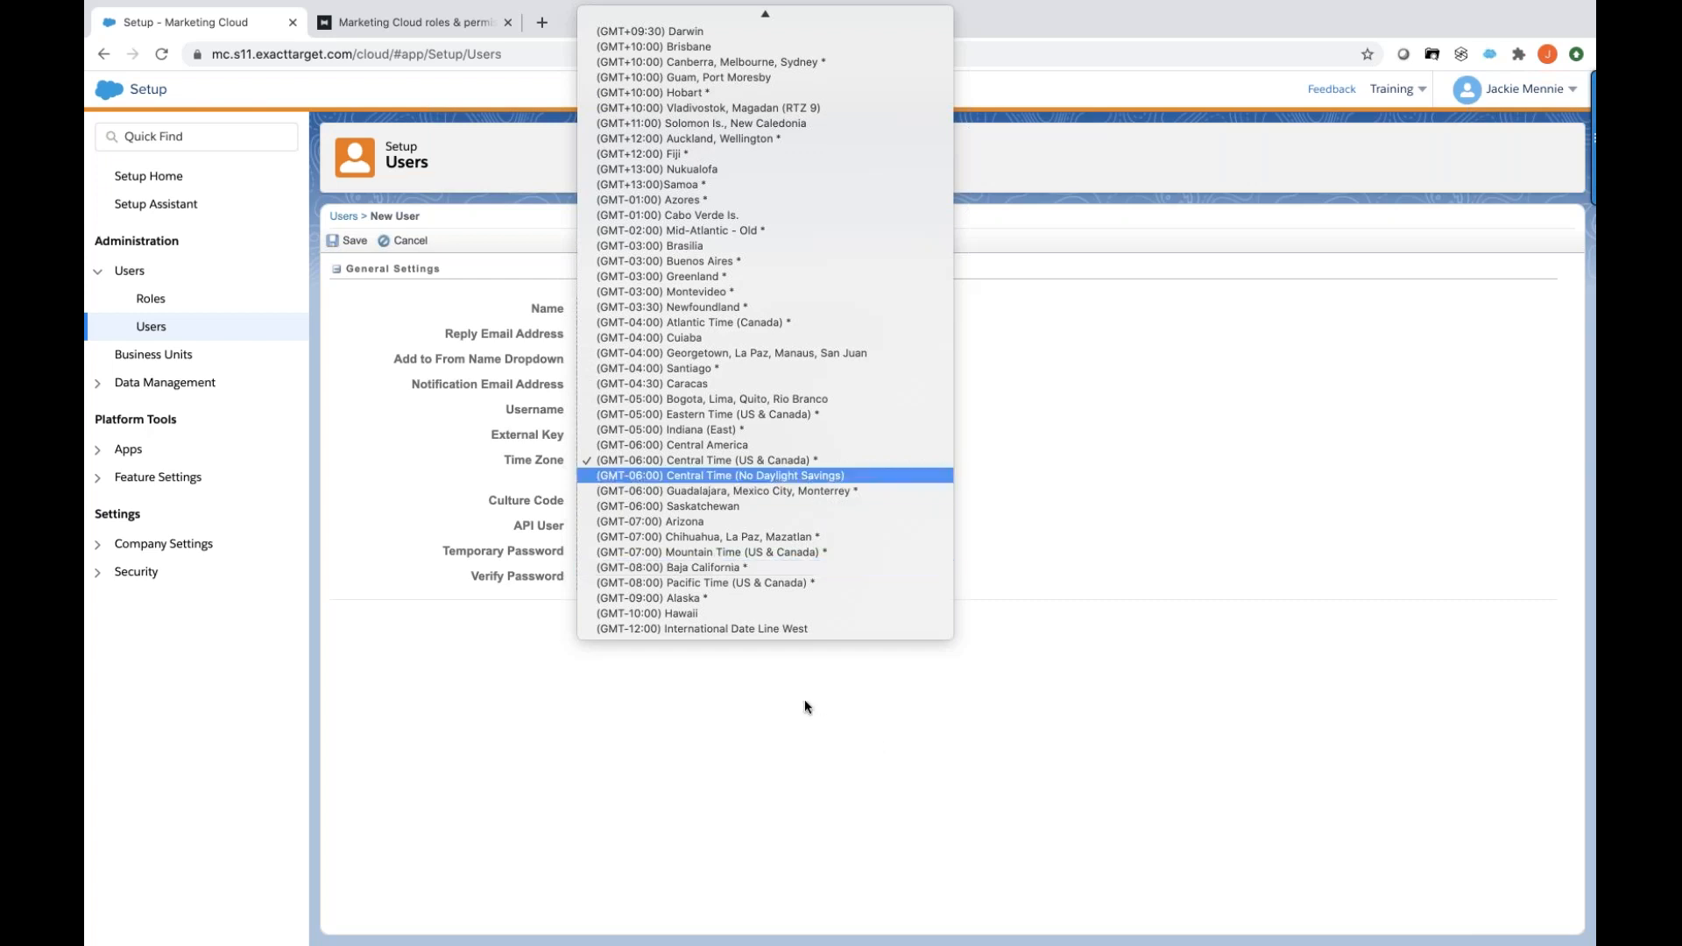
click(826, 751)
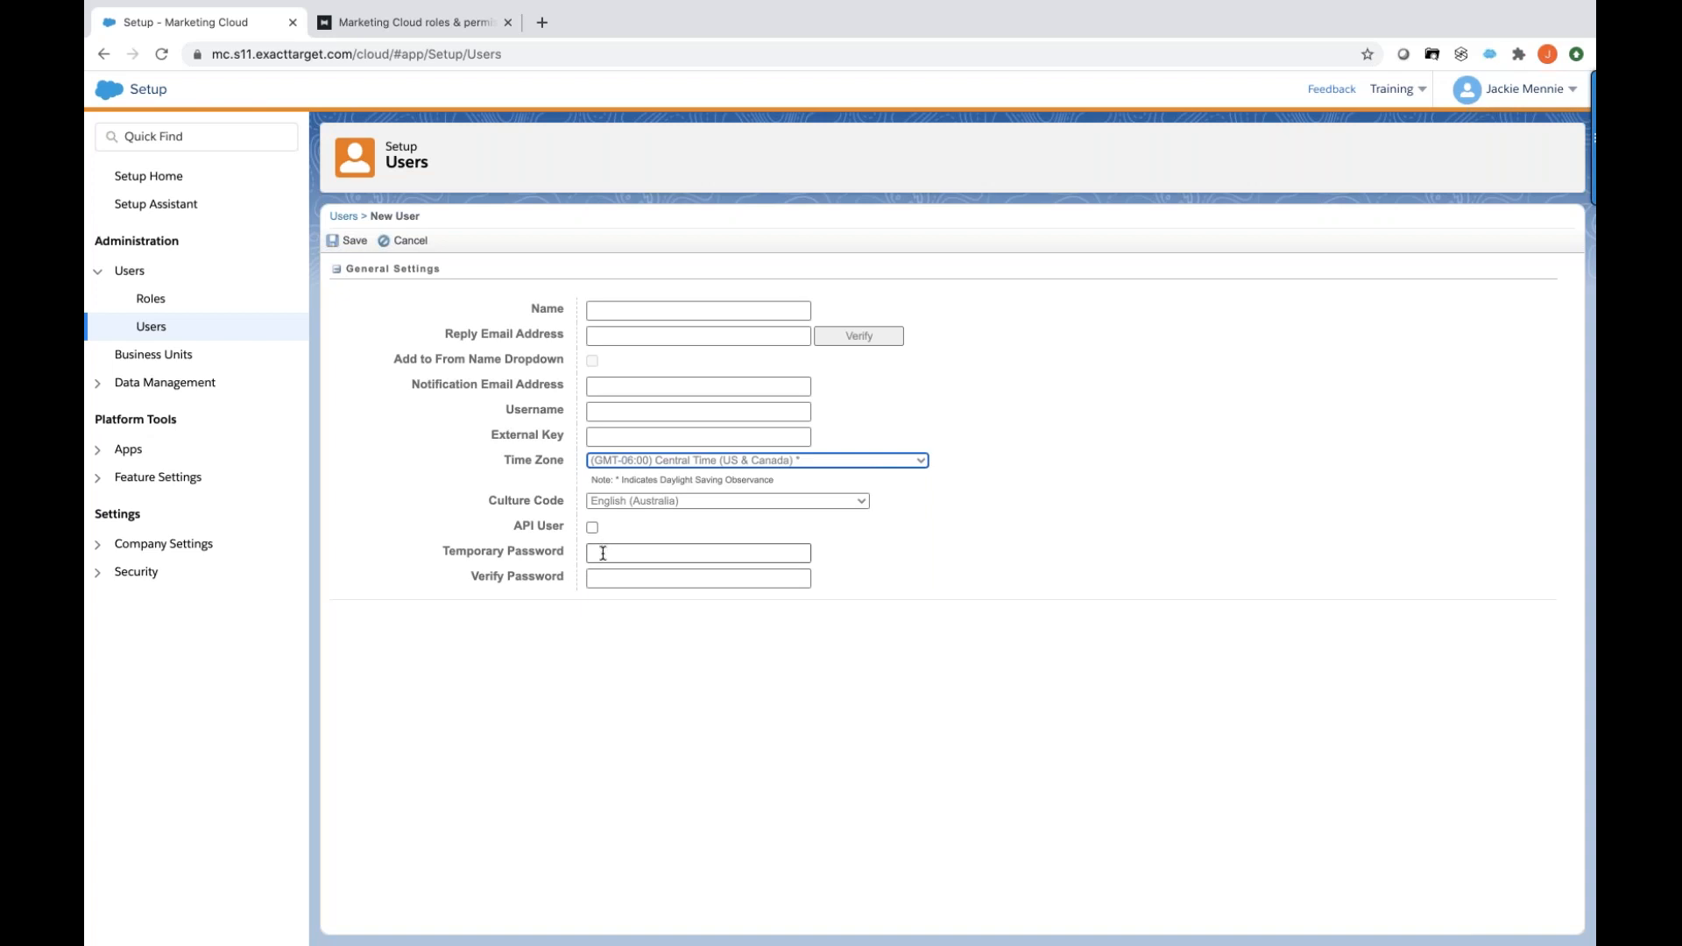
click(400, 244)
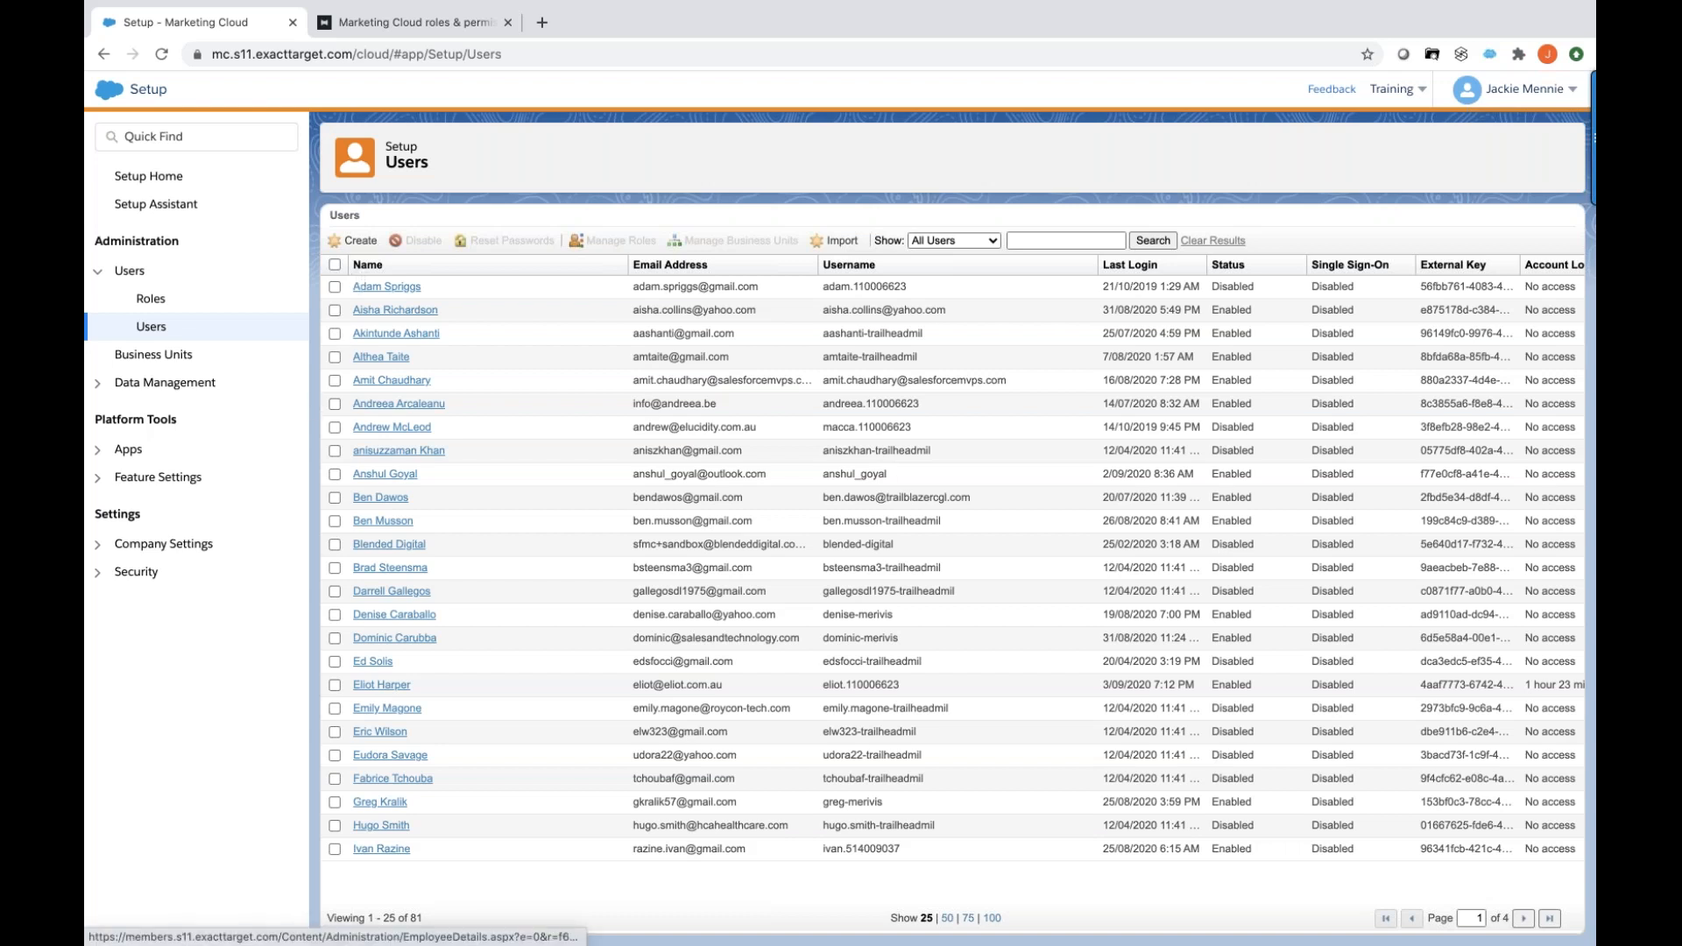
Try to add the Marketing Cloud Administrator role to the first listed user and return to the users list without saving.
click(335, 287)
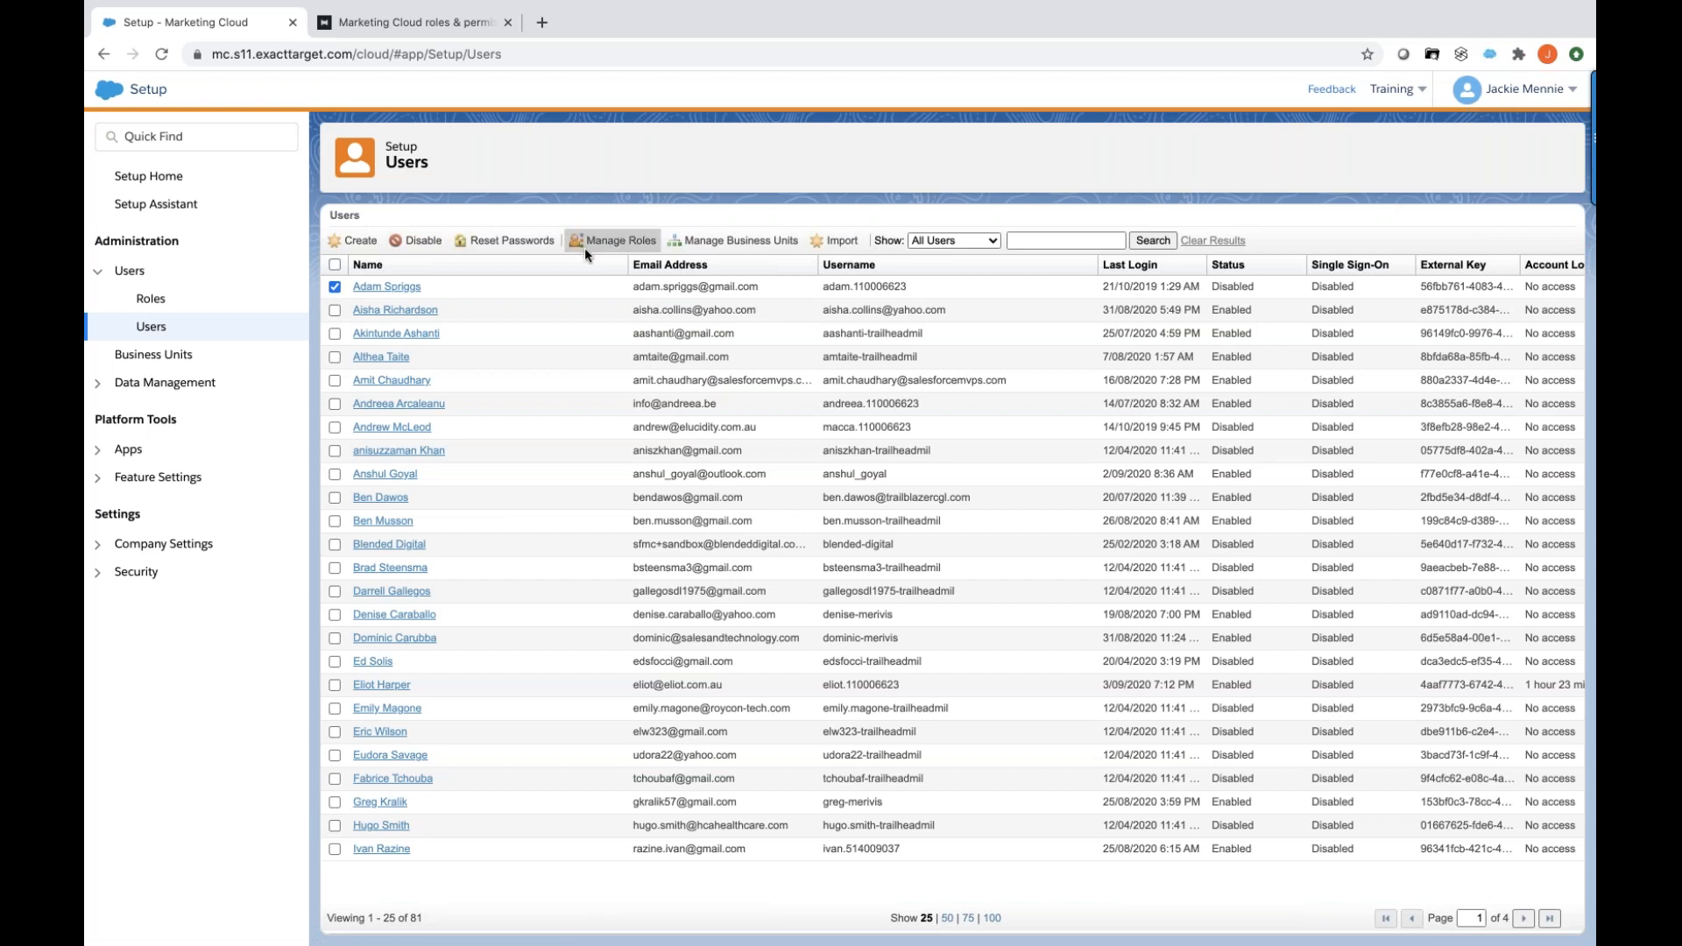
click(606, 241)
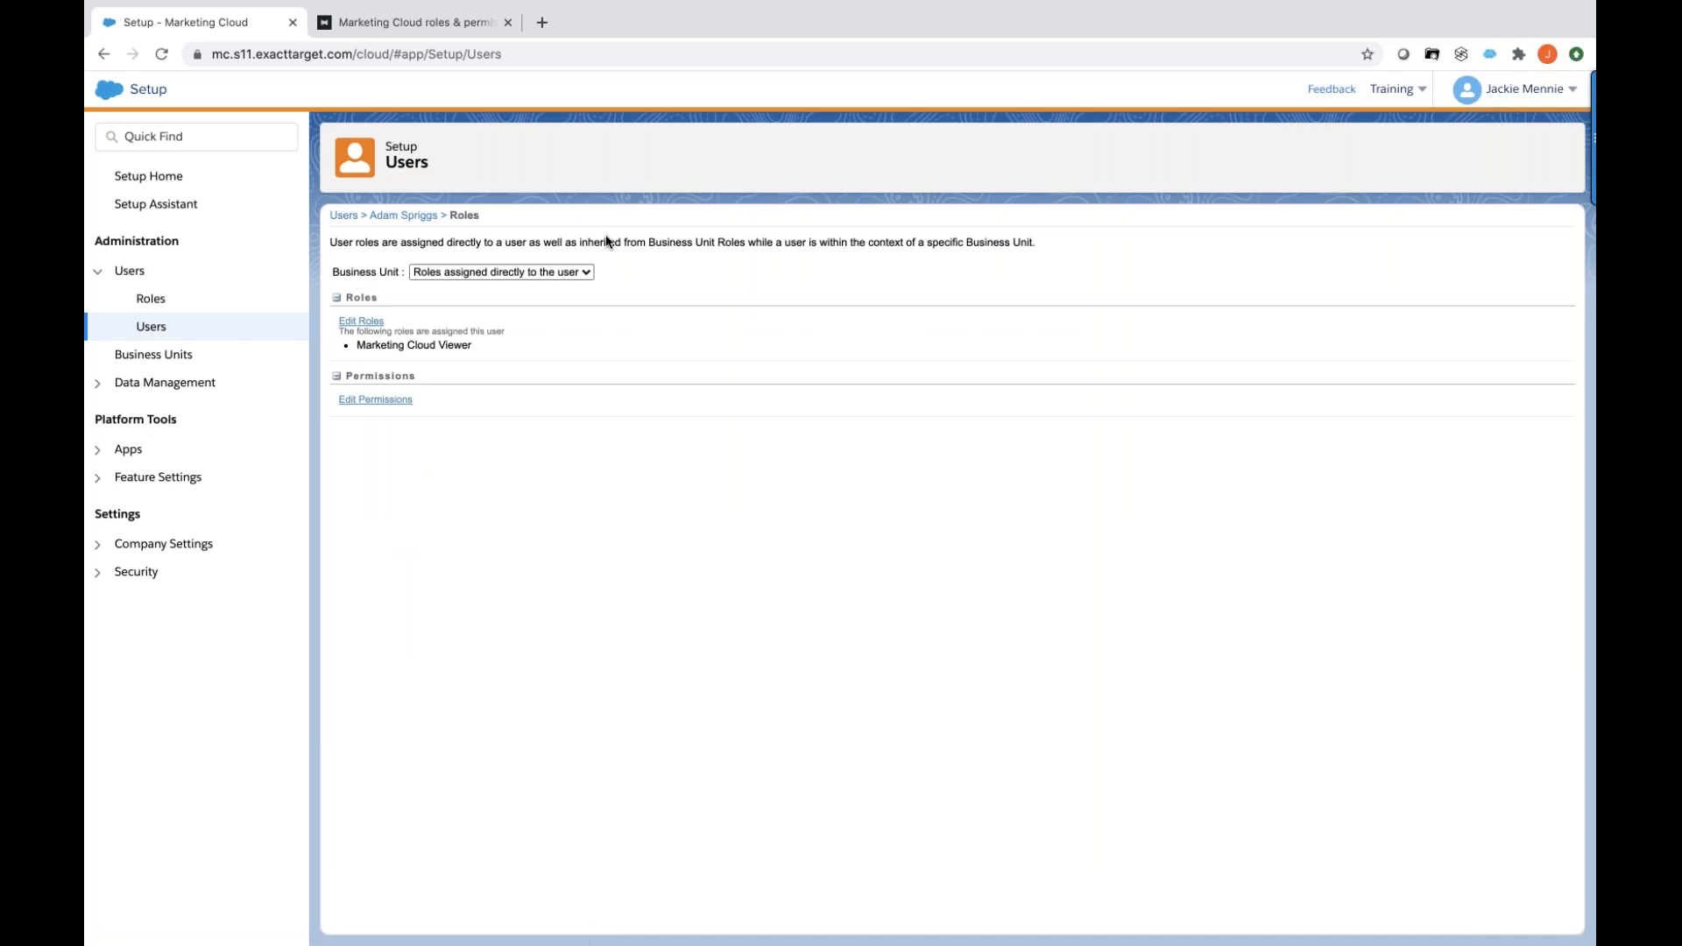
click(359, 322)
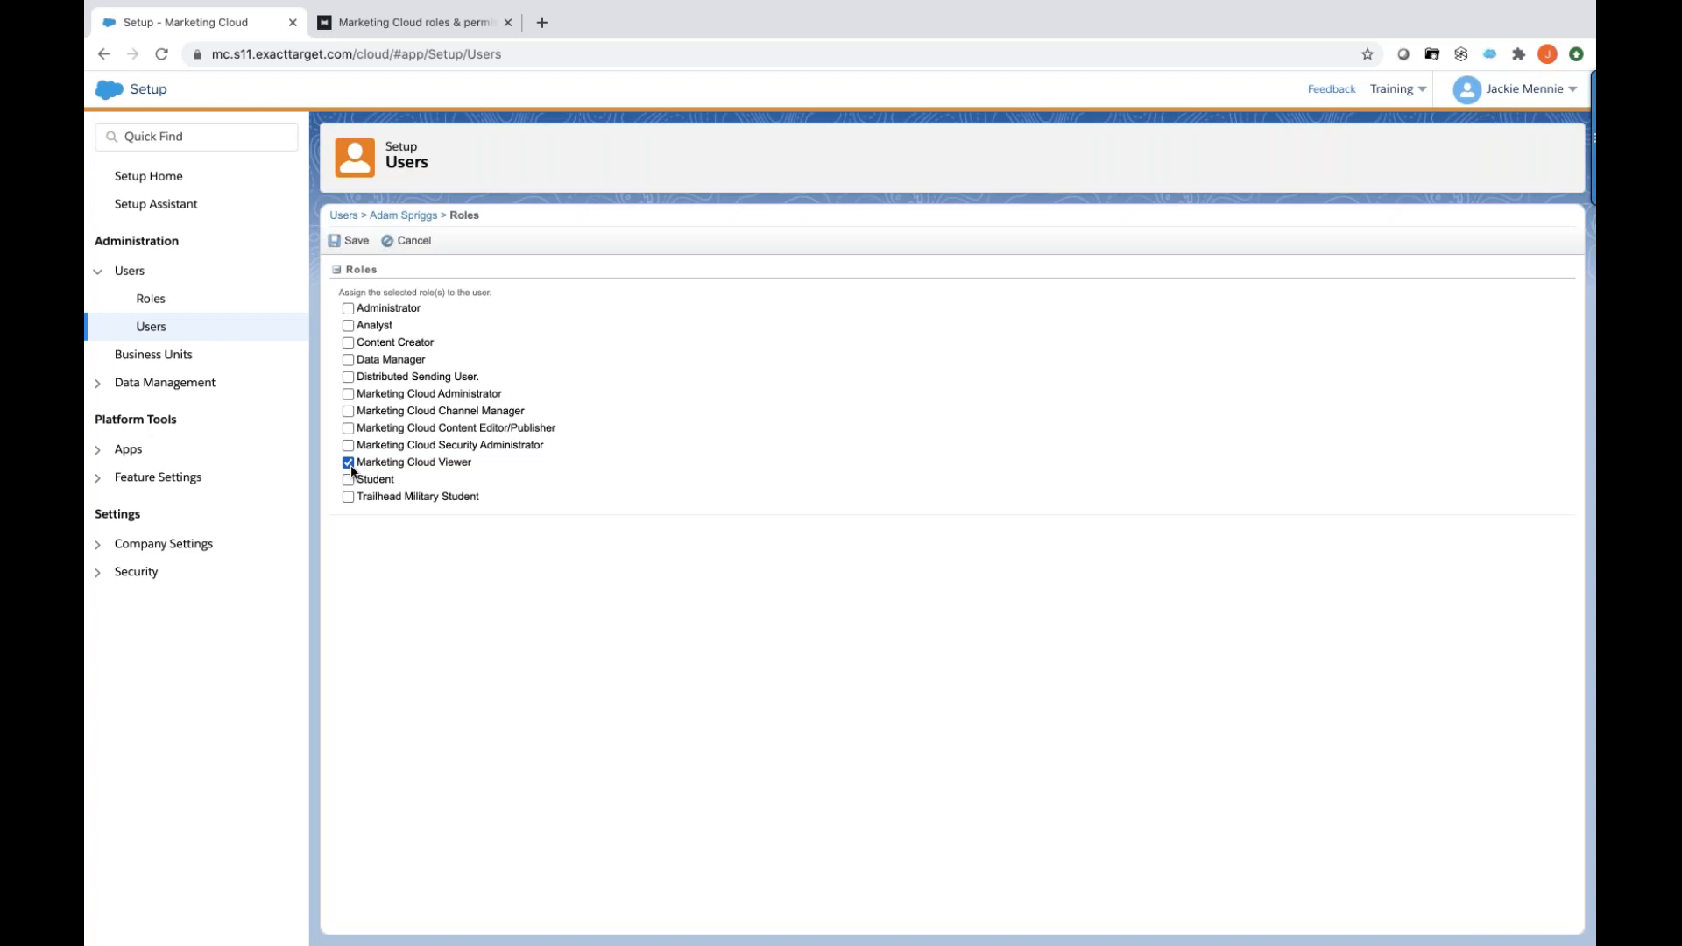
click(348, 394)
click(409, 240)
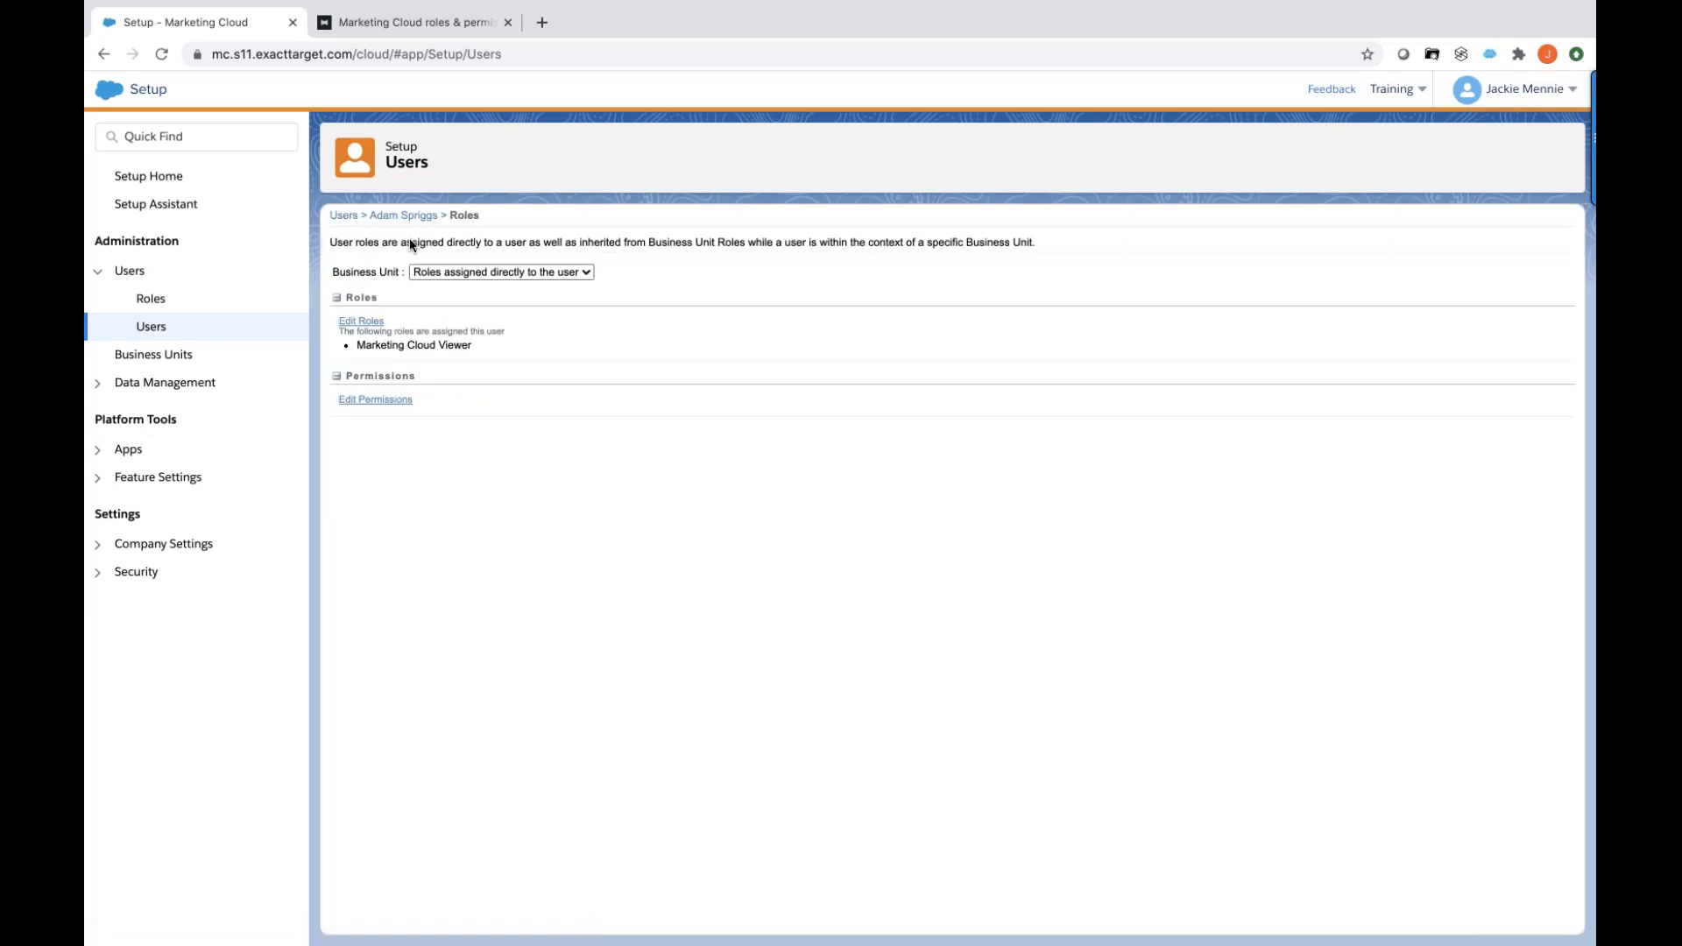
click(342, 219)
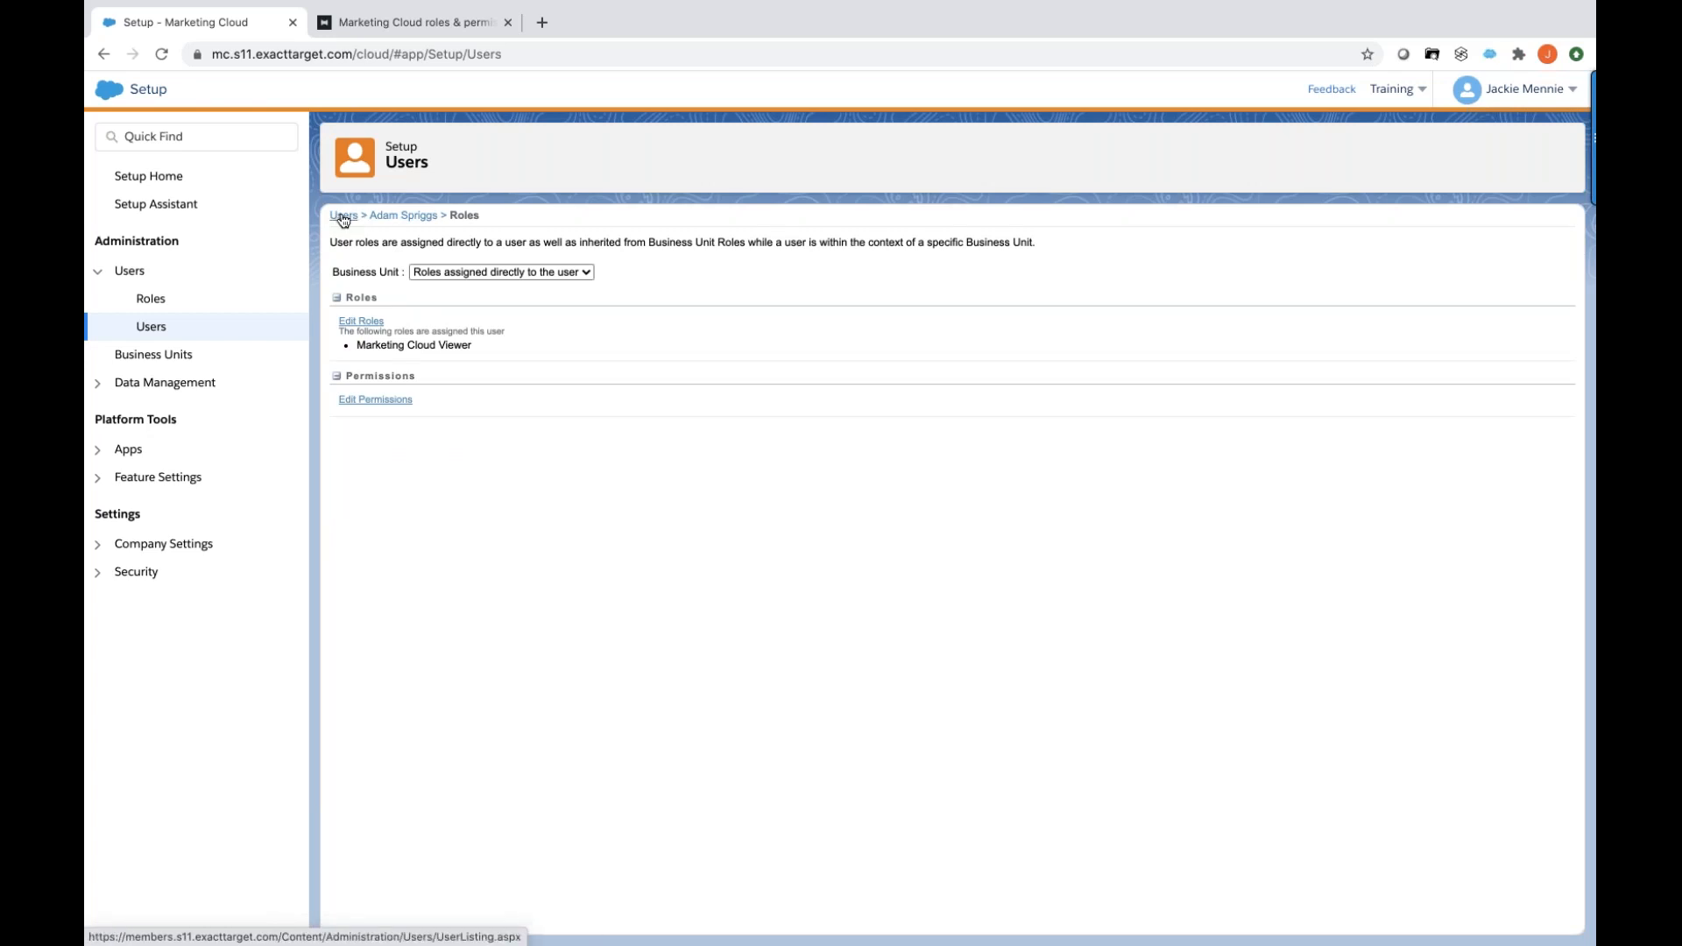
click(344, 219)
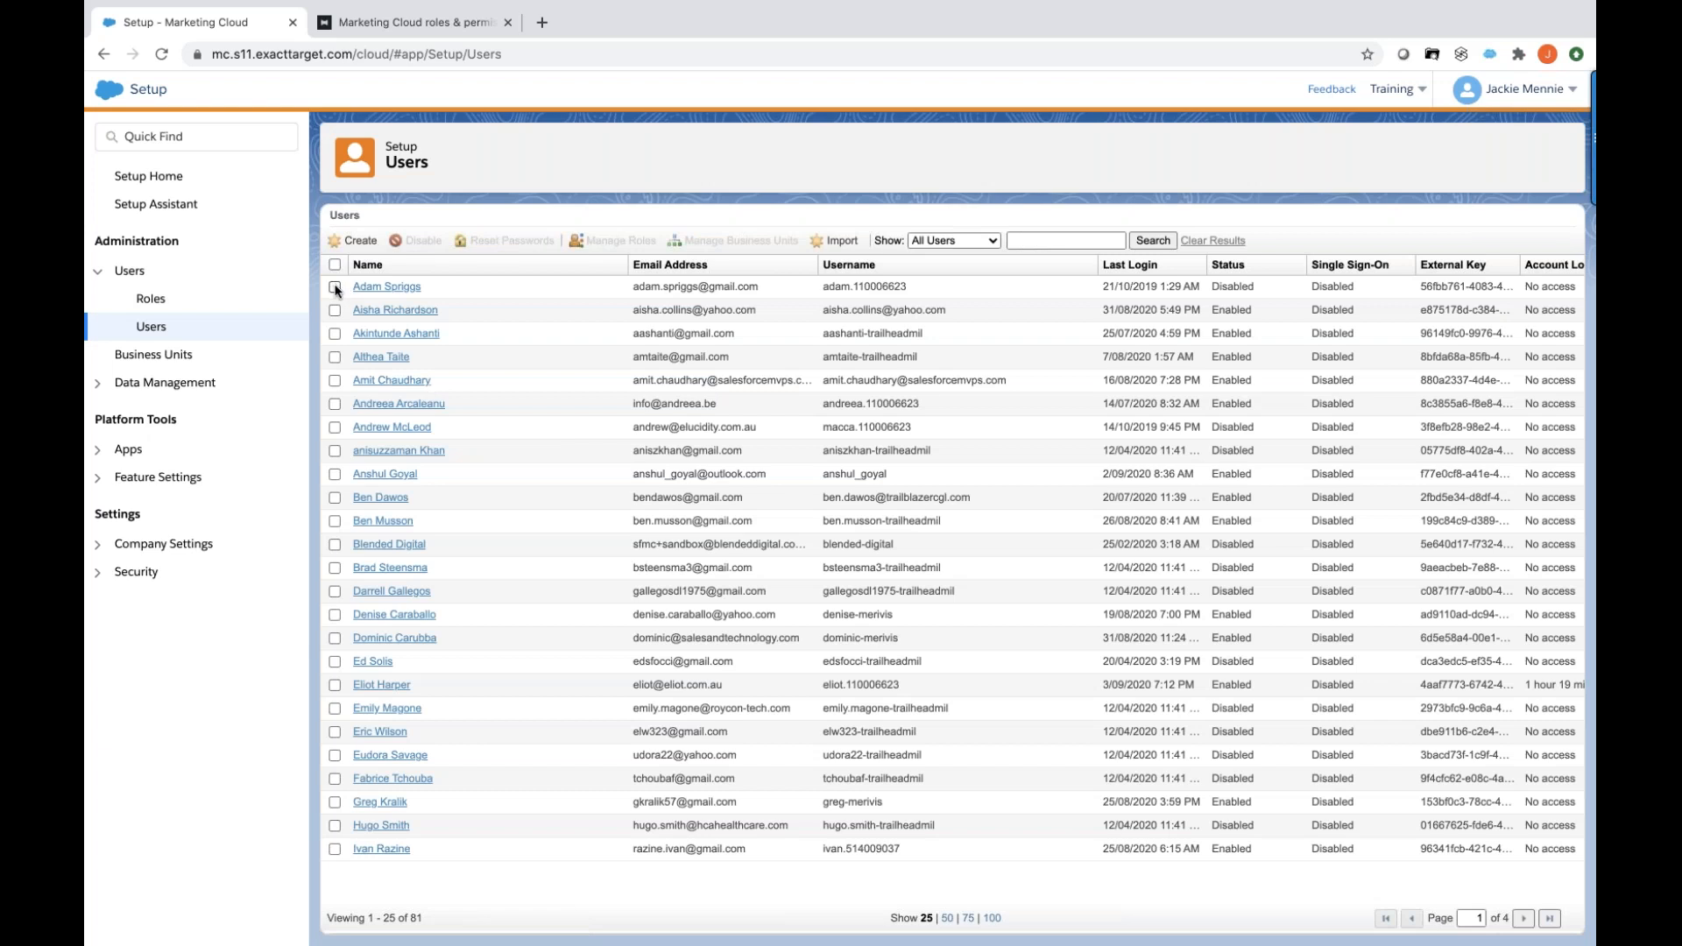
Examine the default and associated business unit choices for the first listed user and leave without saving.
click(334, 287)
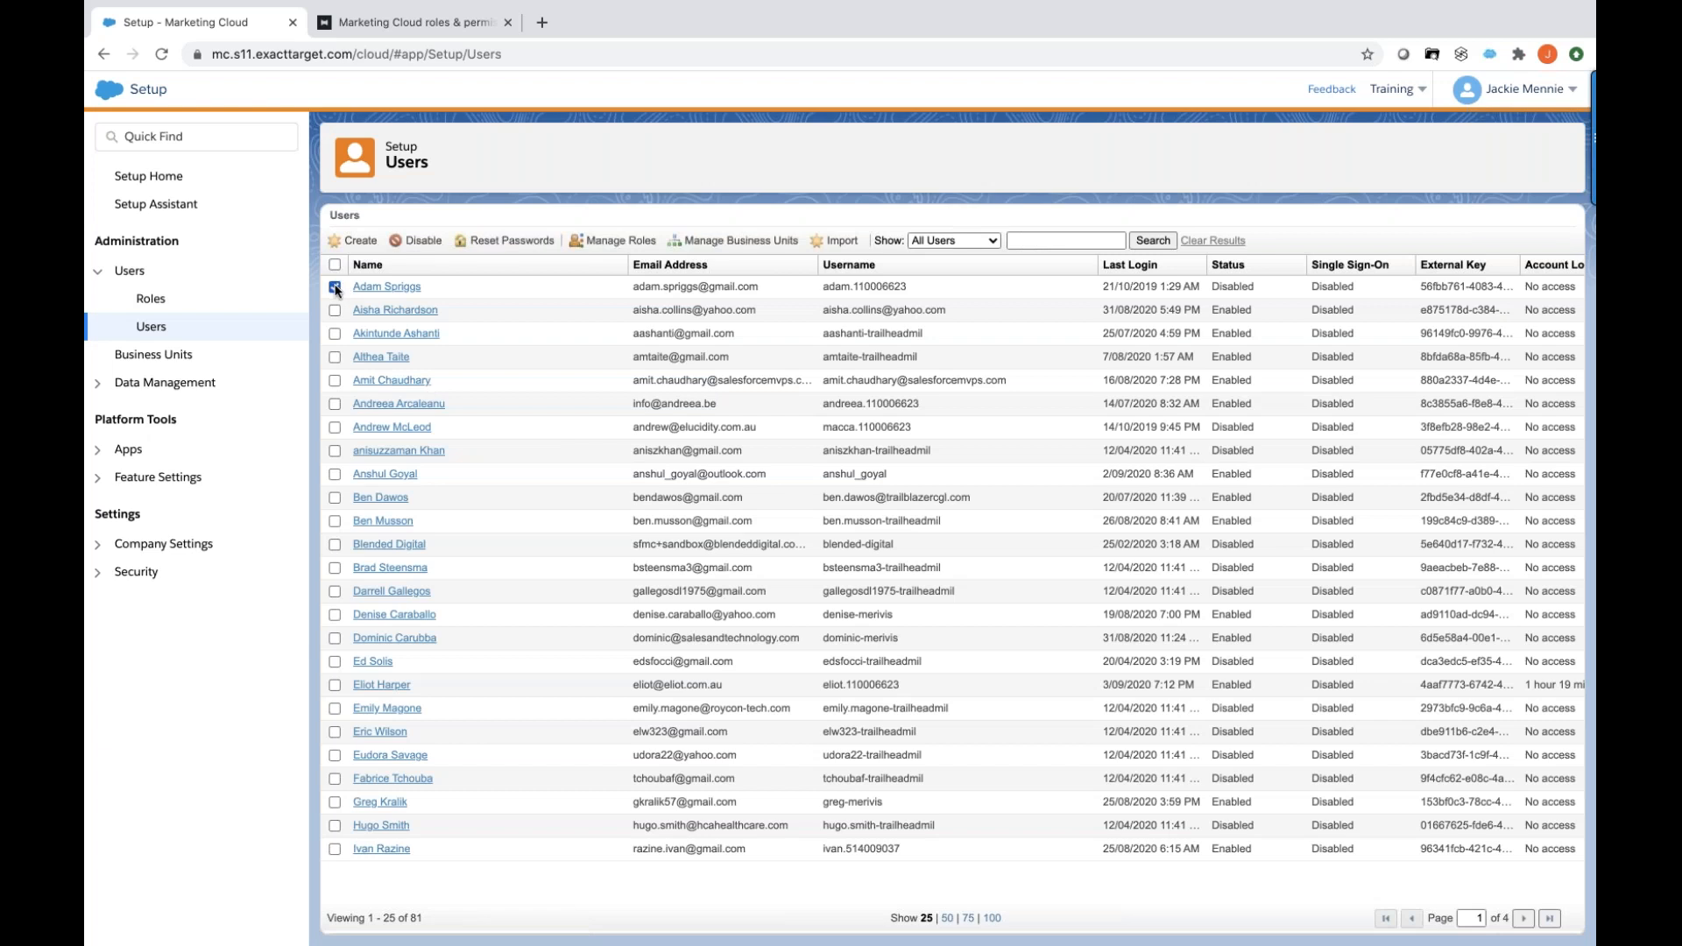
click(730, 241)
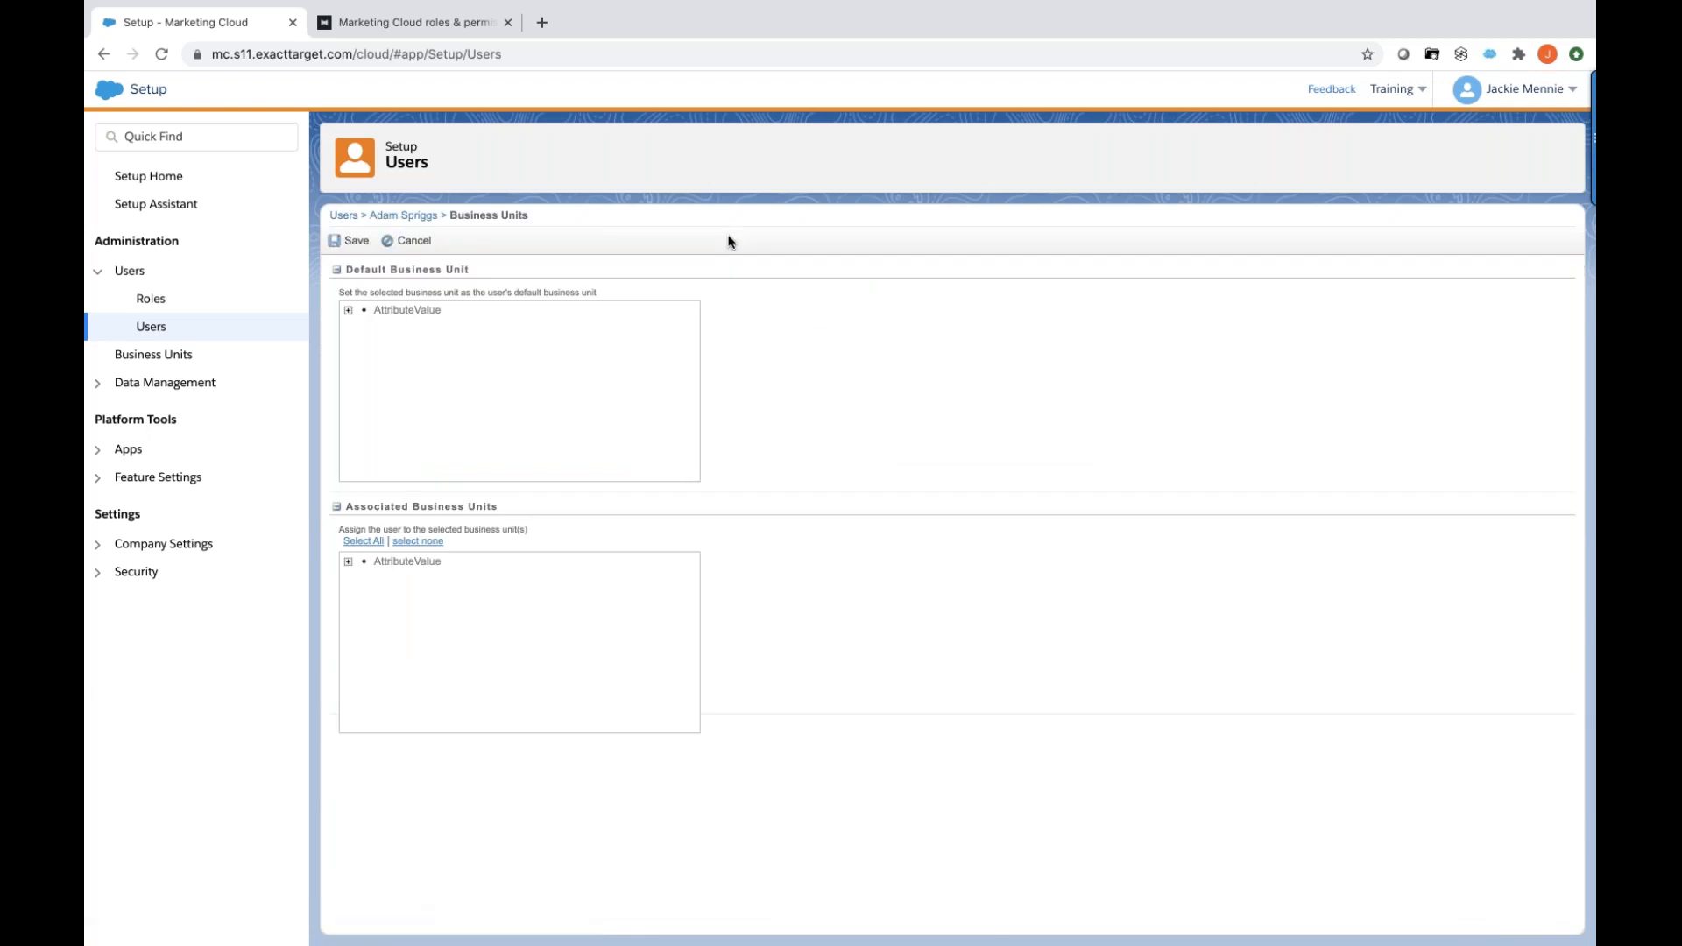
click(348, 310)
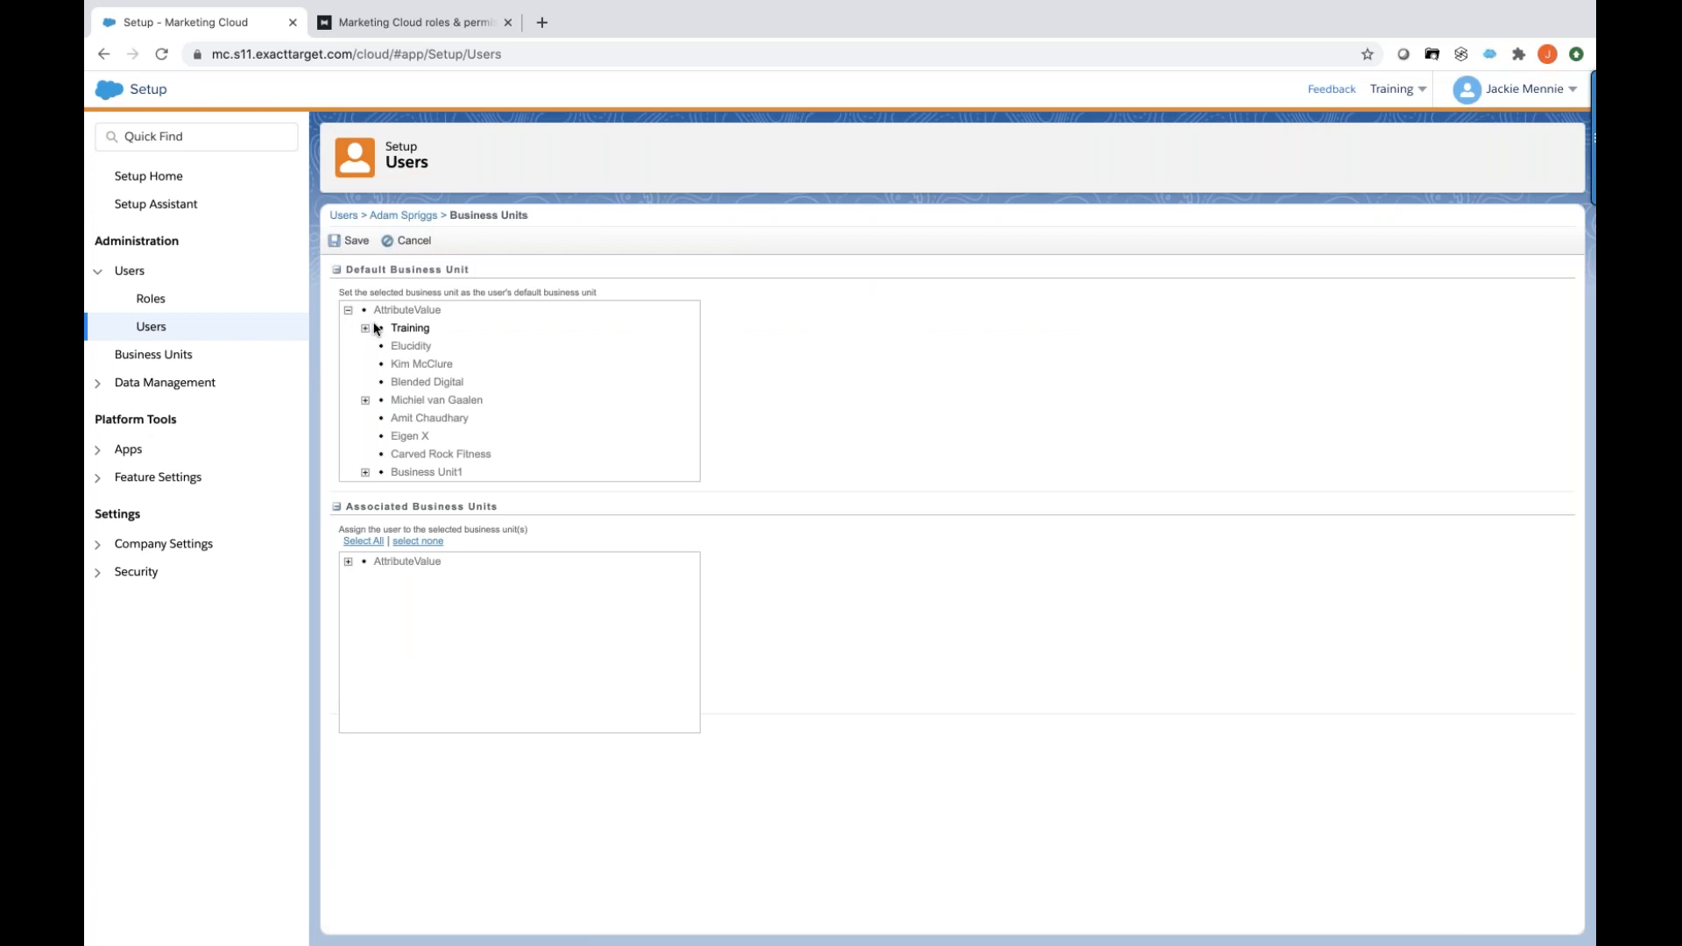
click(423, 328)
click(348, 560)
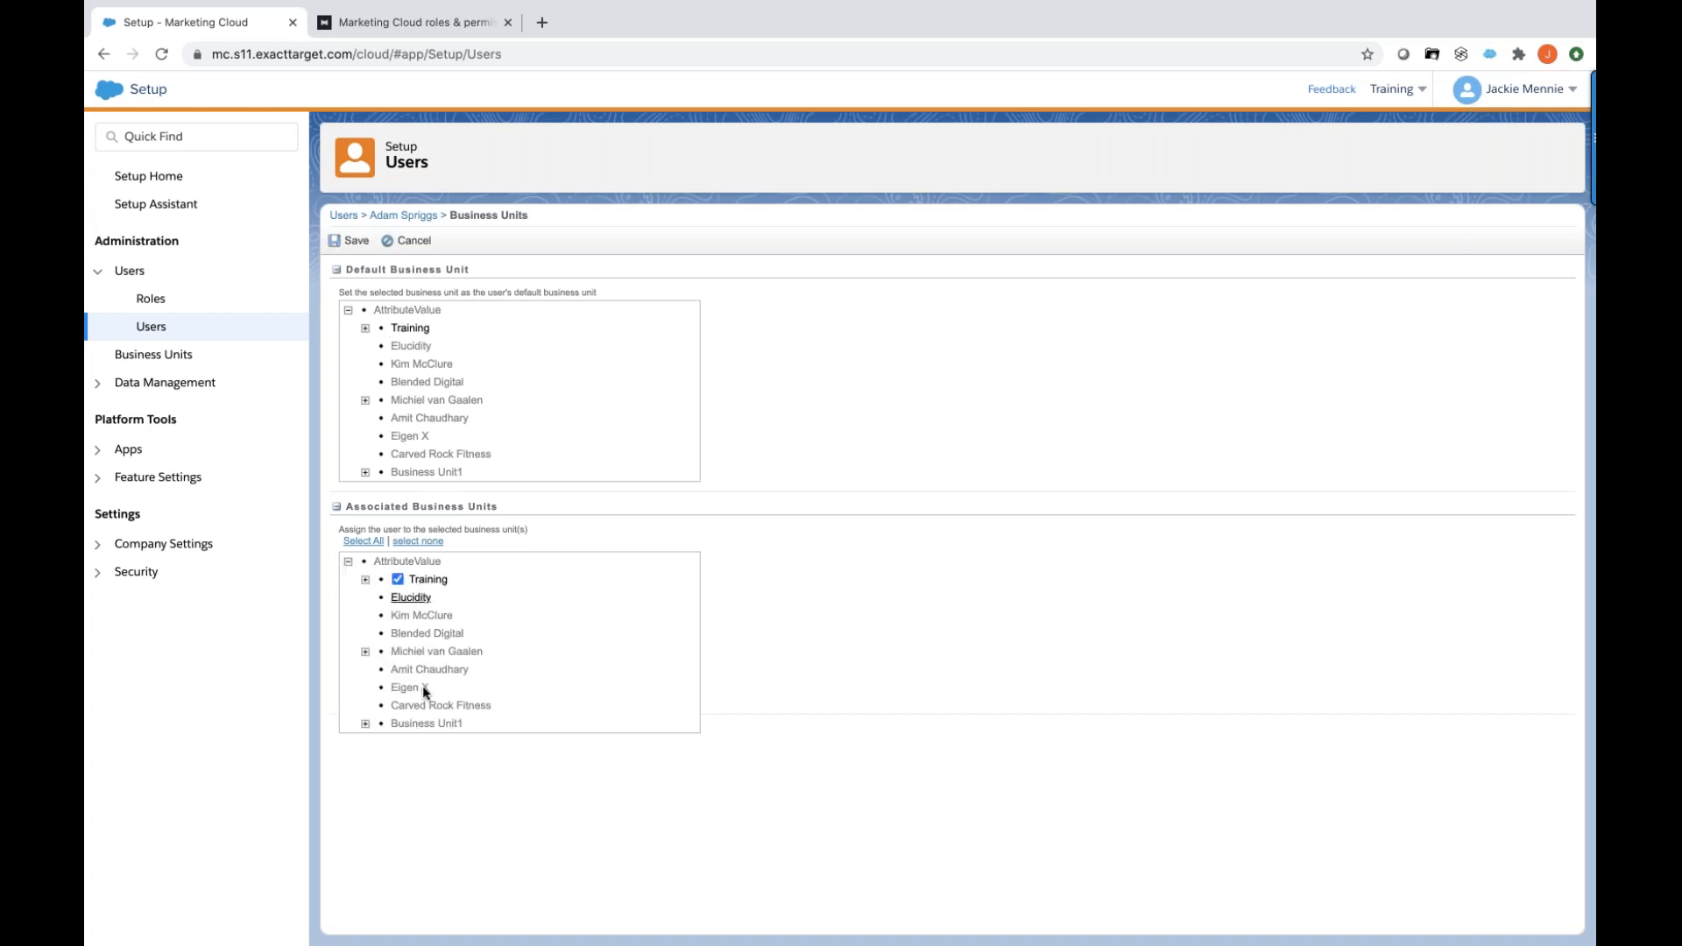
scroll(427, 696, down, 3)
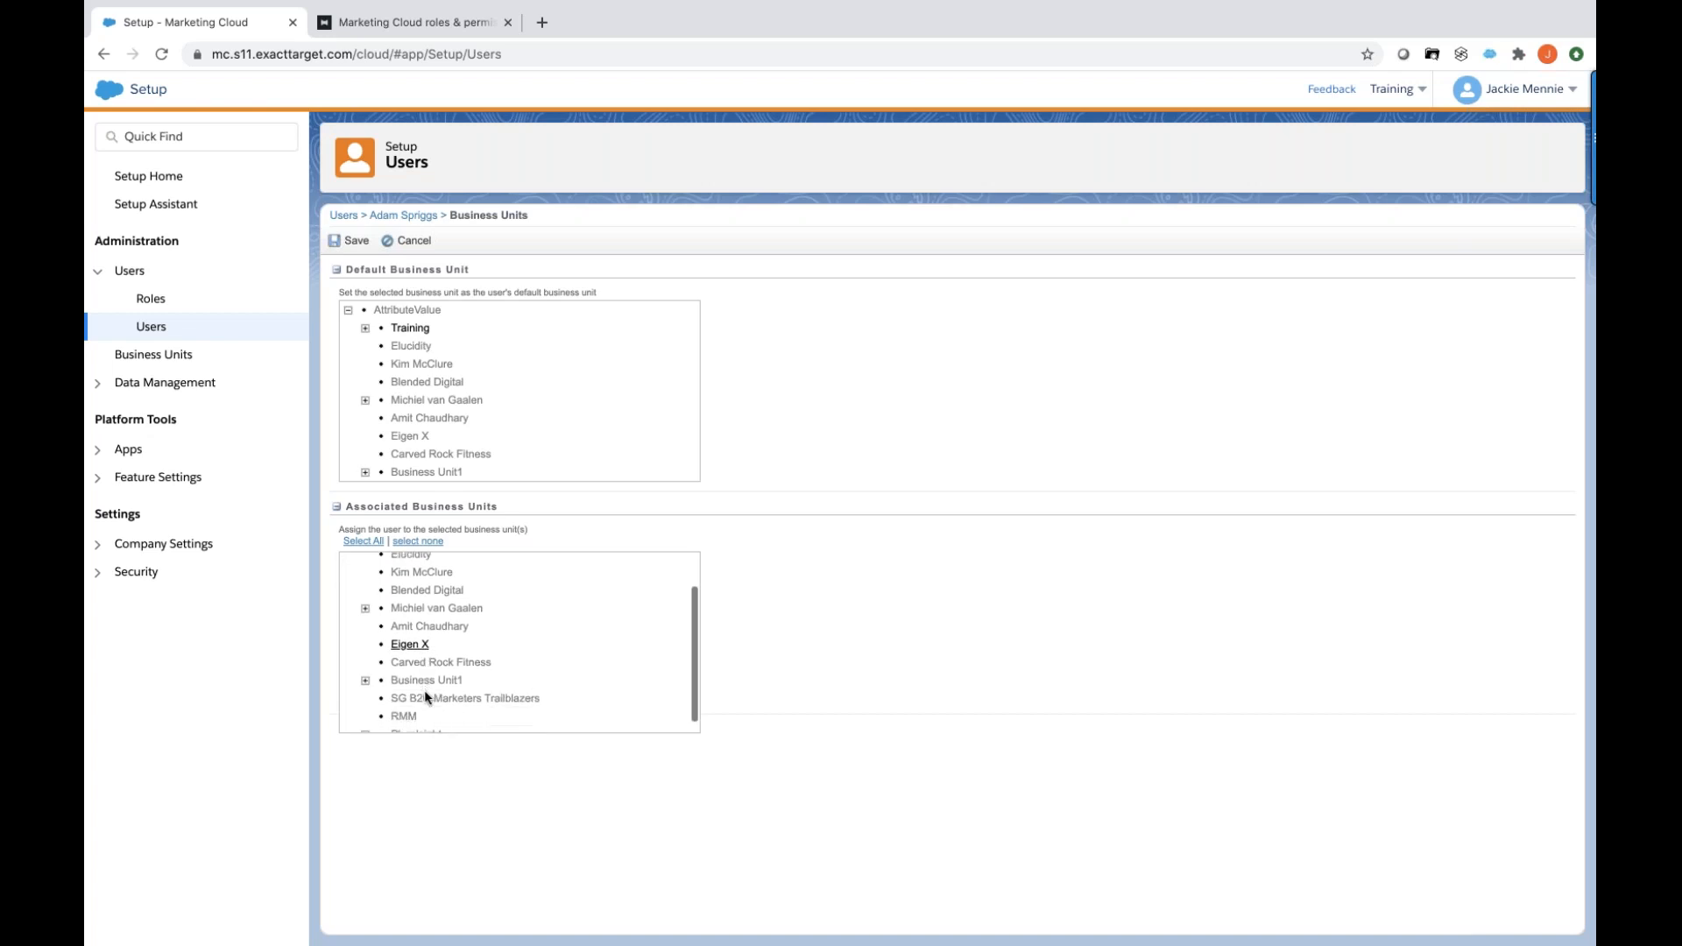
scroll(425, 690, up, 1)
scroll(424, 690, down, 1)
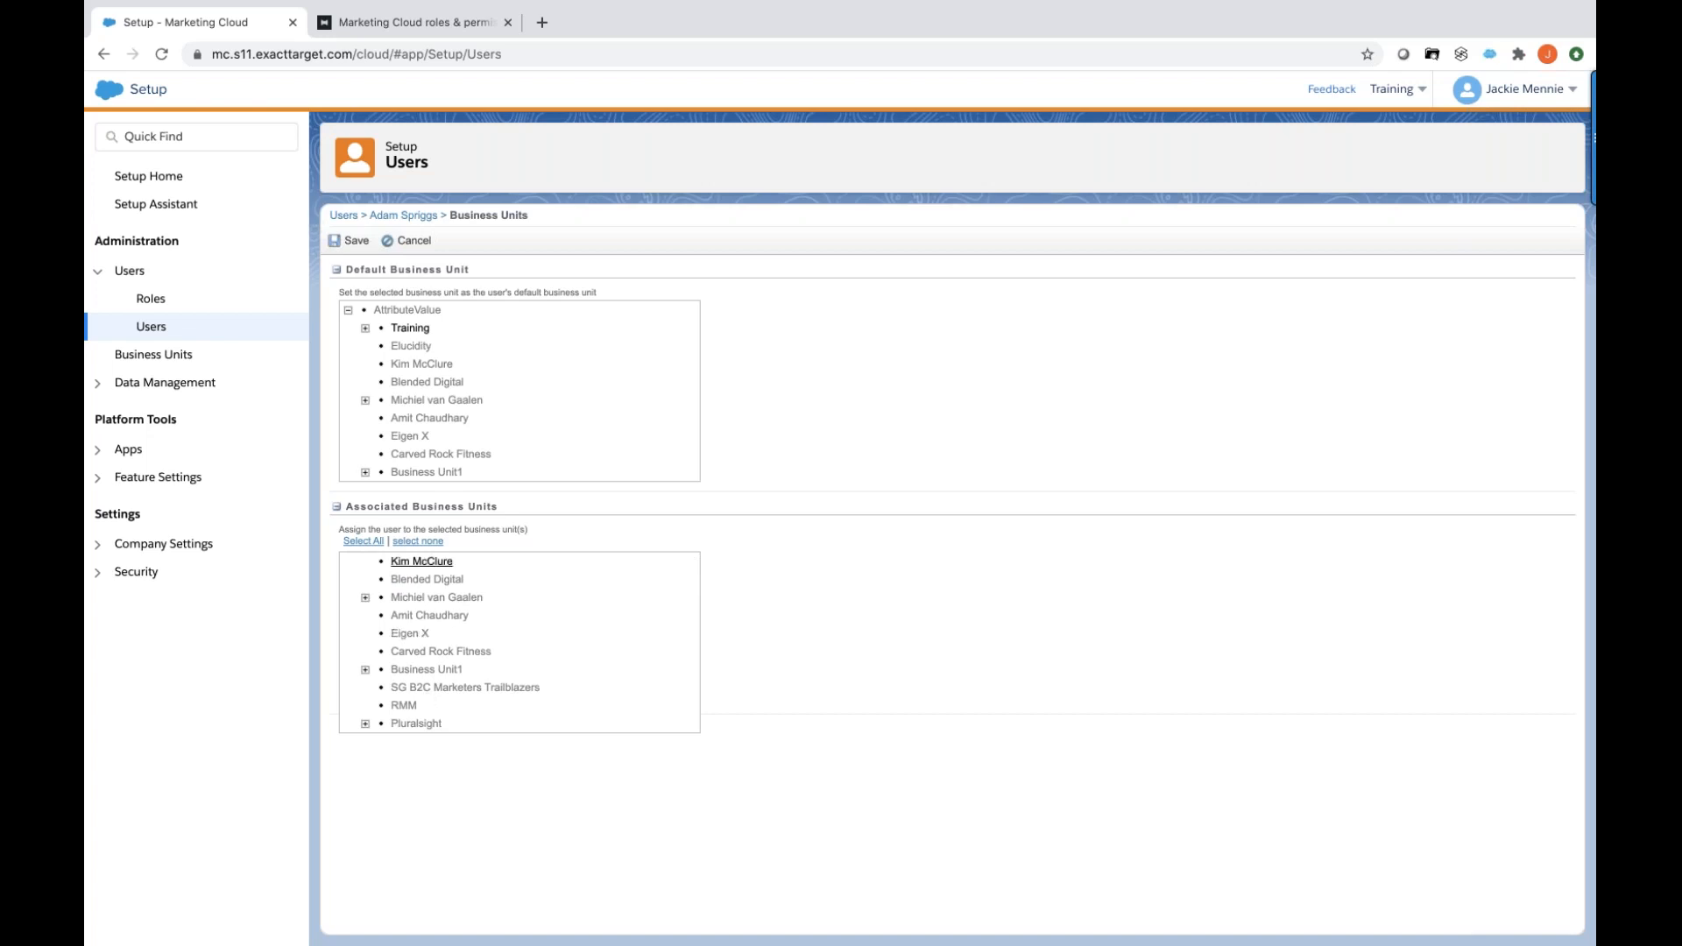
click(406, 242)
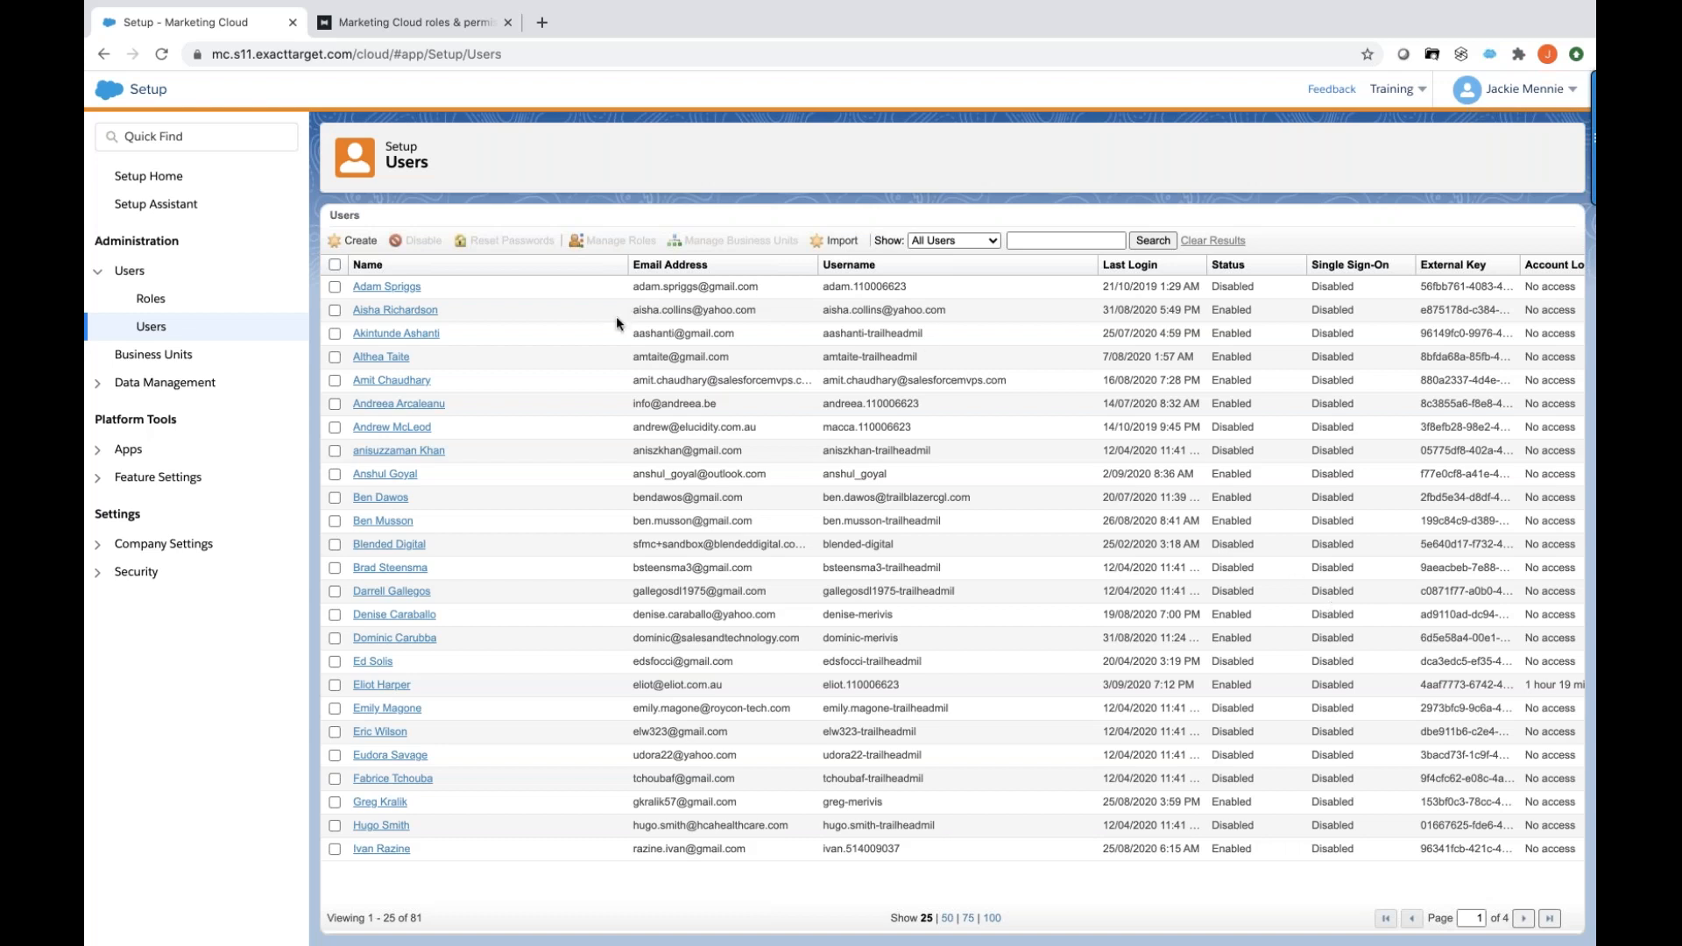
Revisit the blank new user form and the management actions available for the first listed user.
click(350, 243)
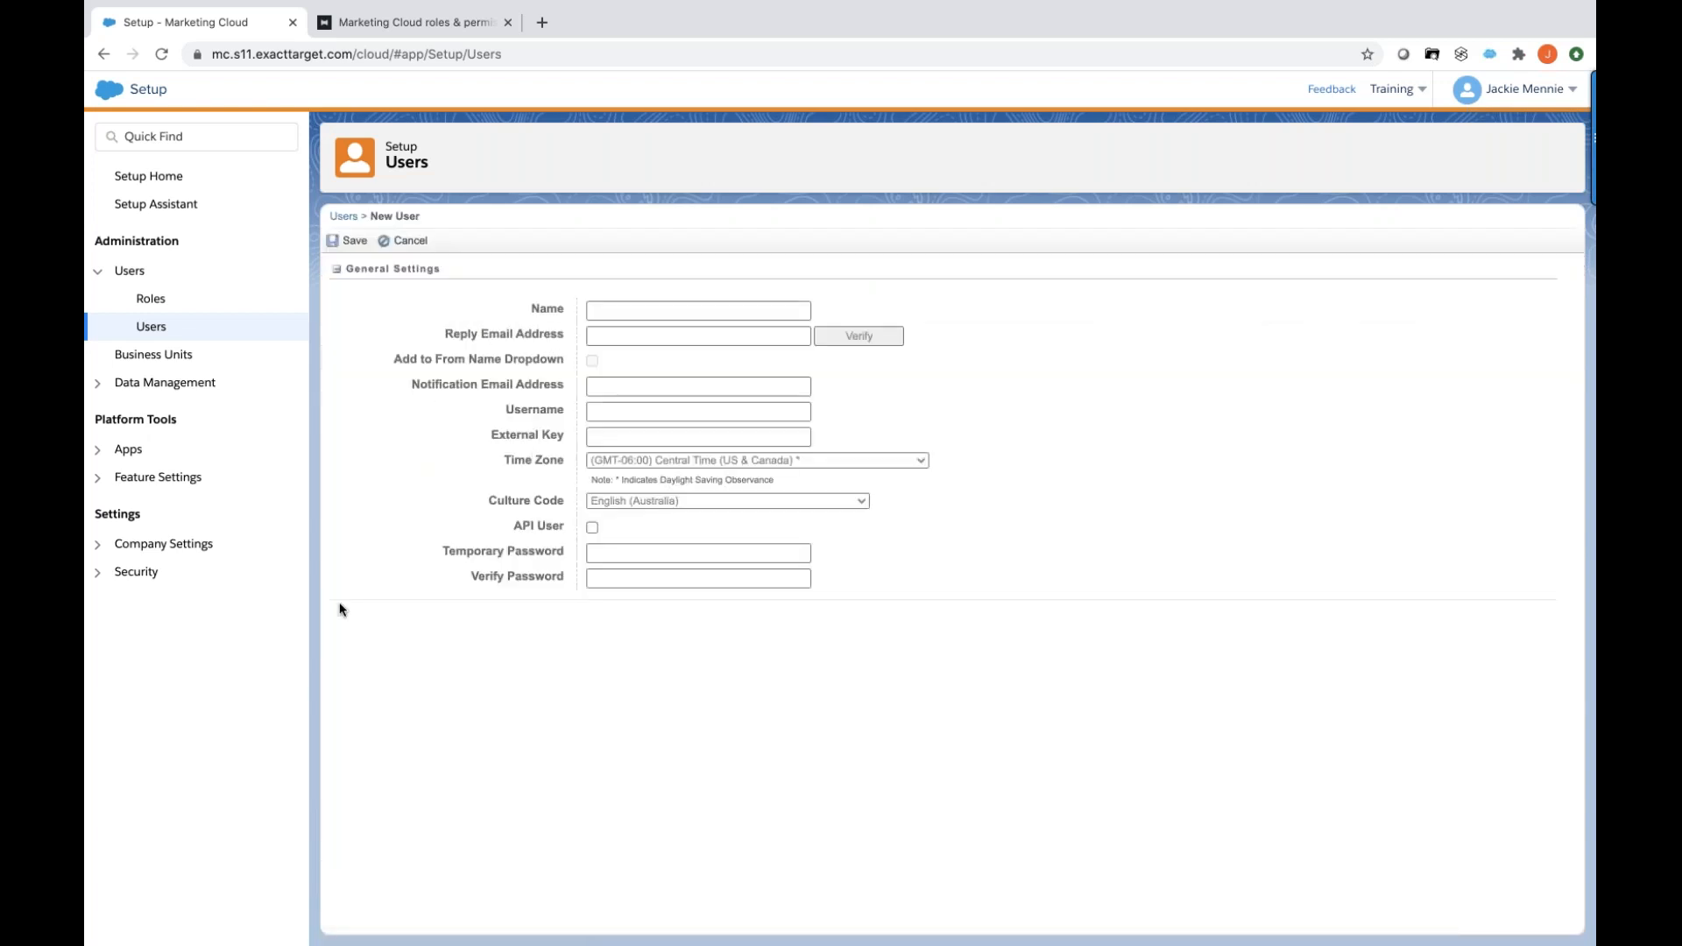
click(343, 217)
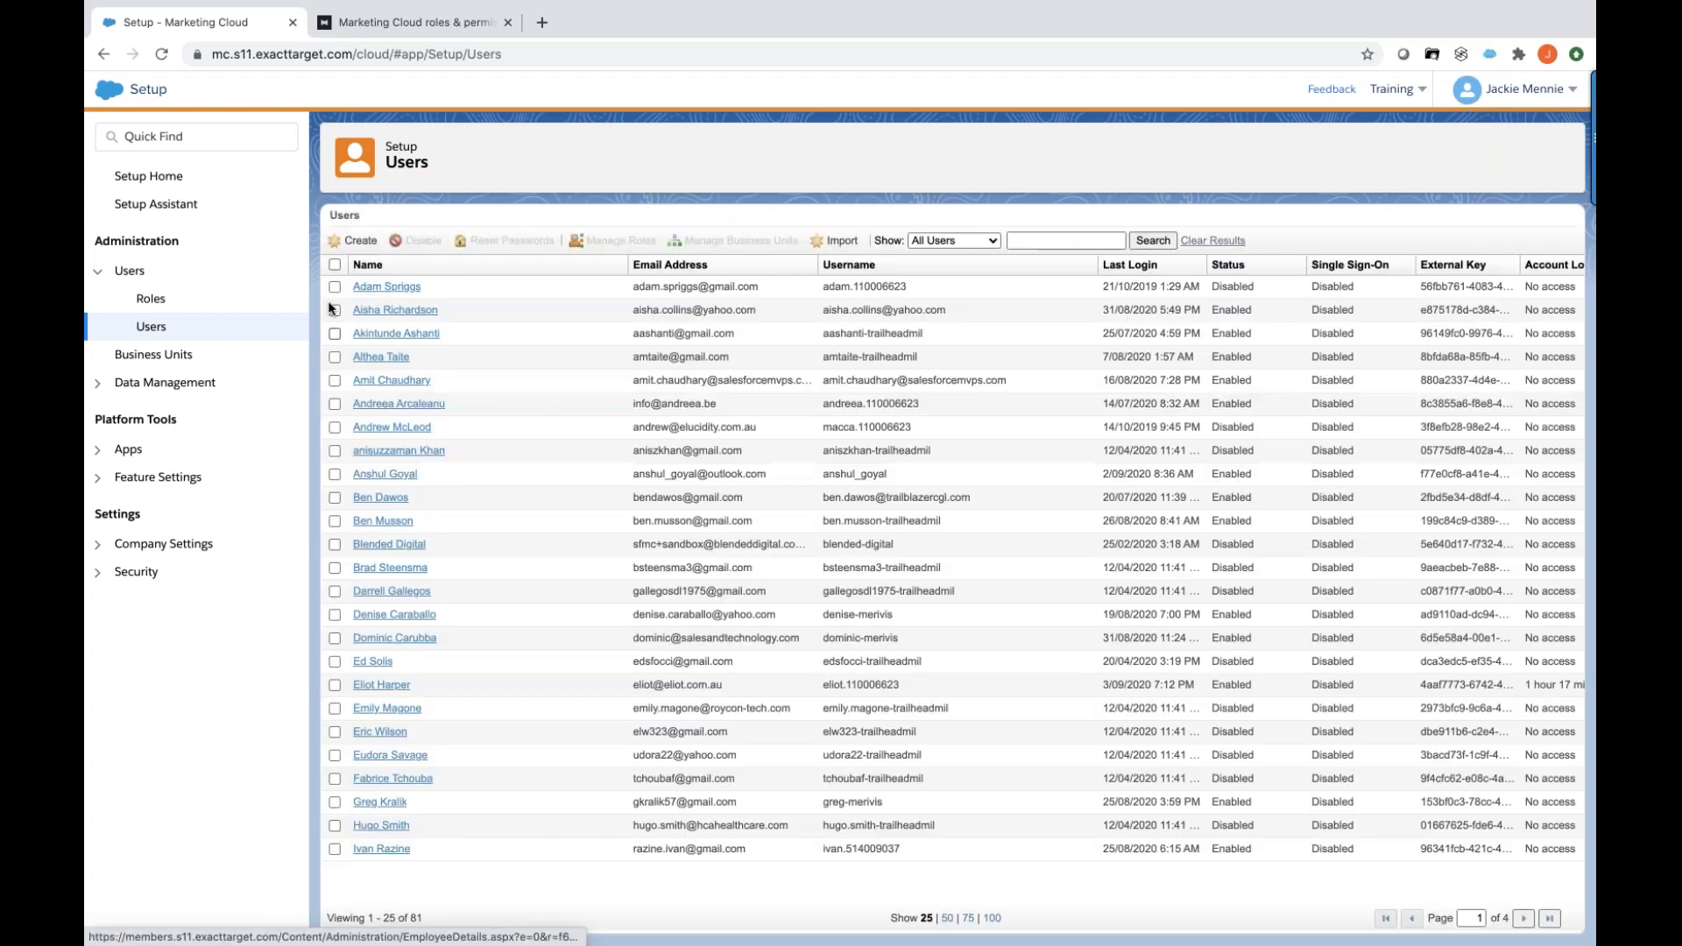
click(335, 287)
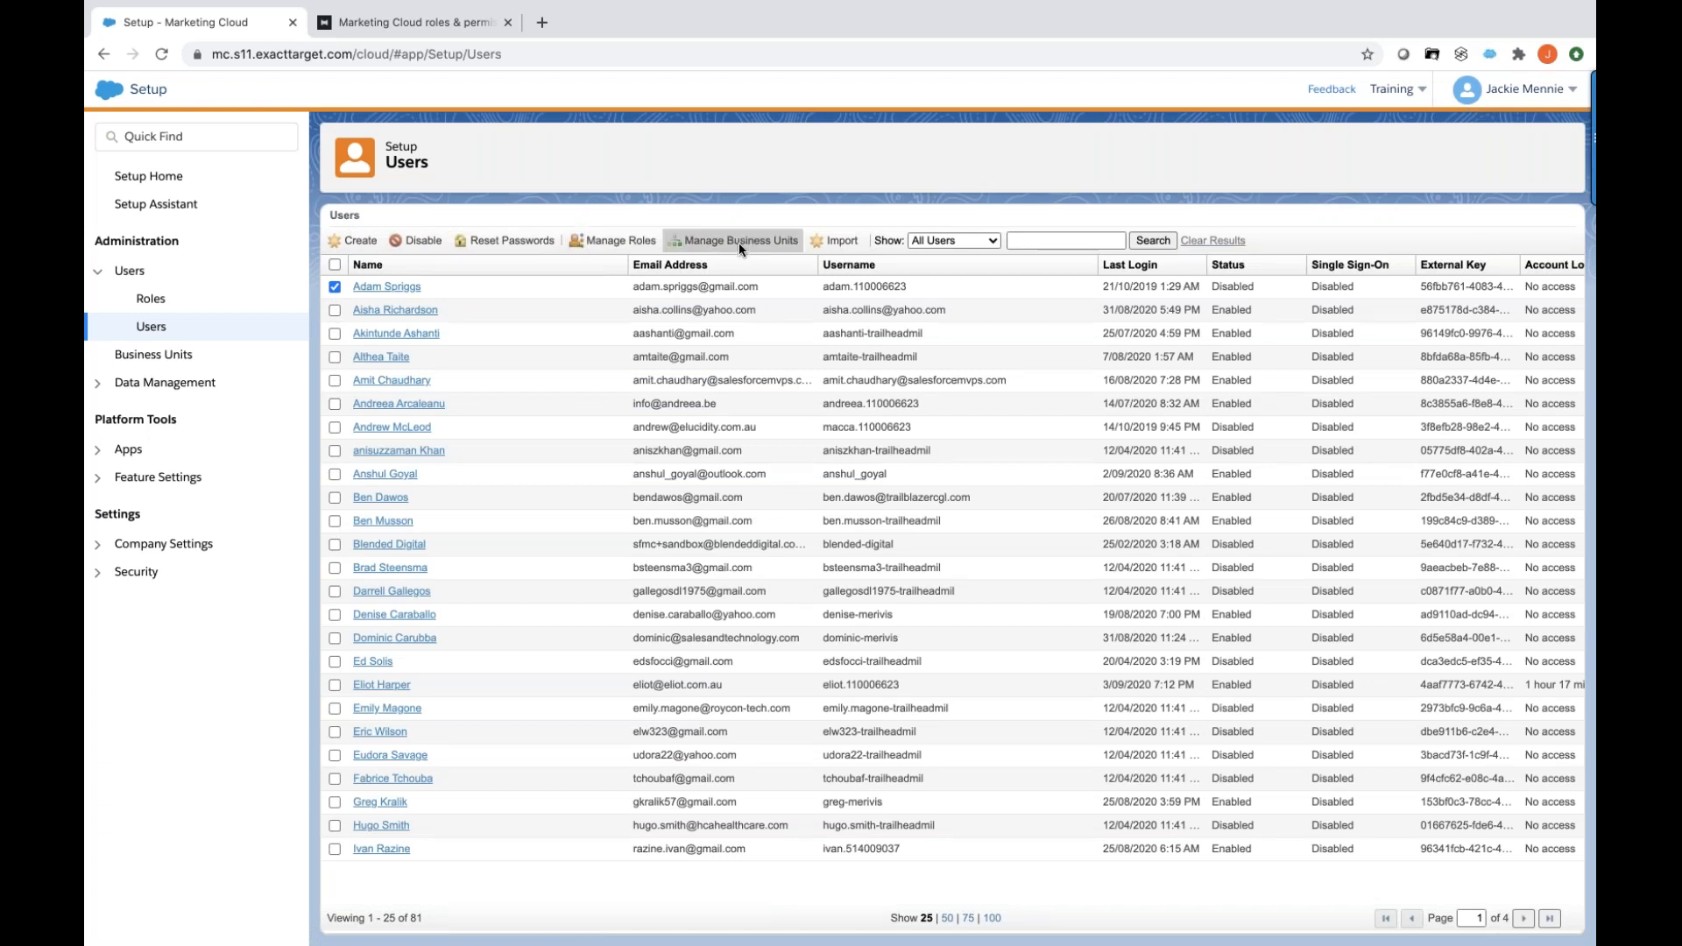
click(334, 287)
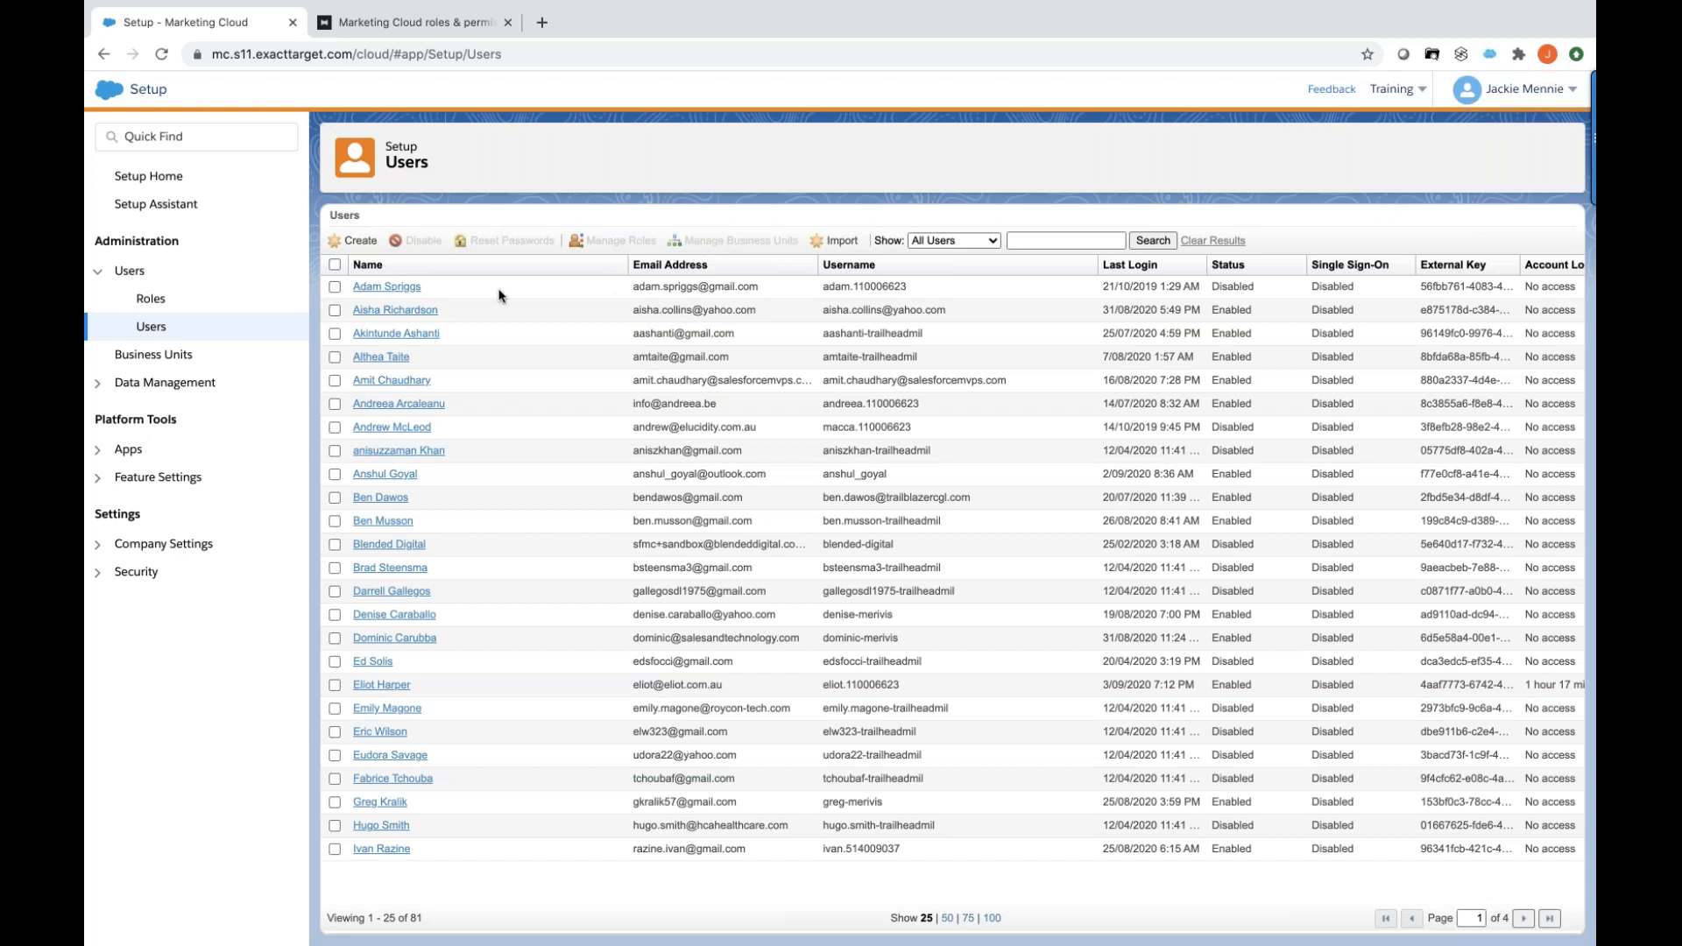
click(334, 287)
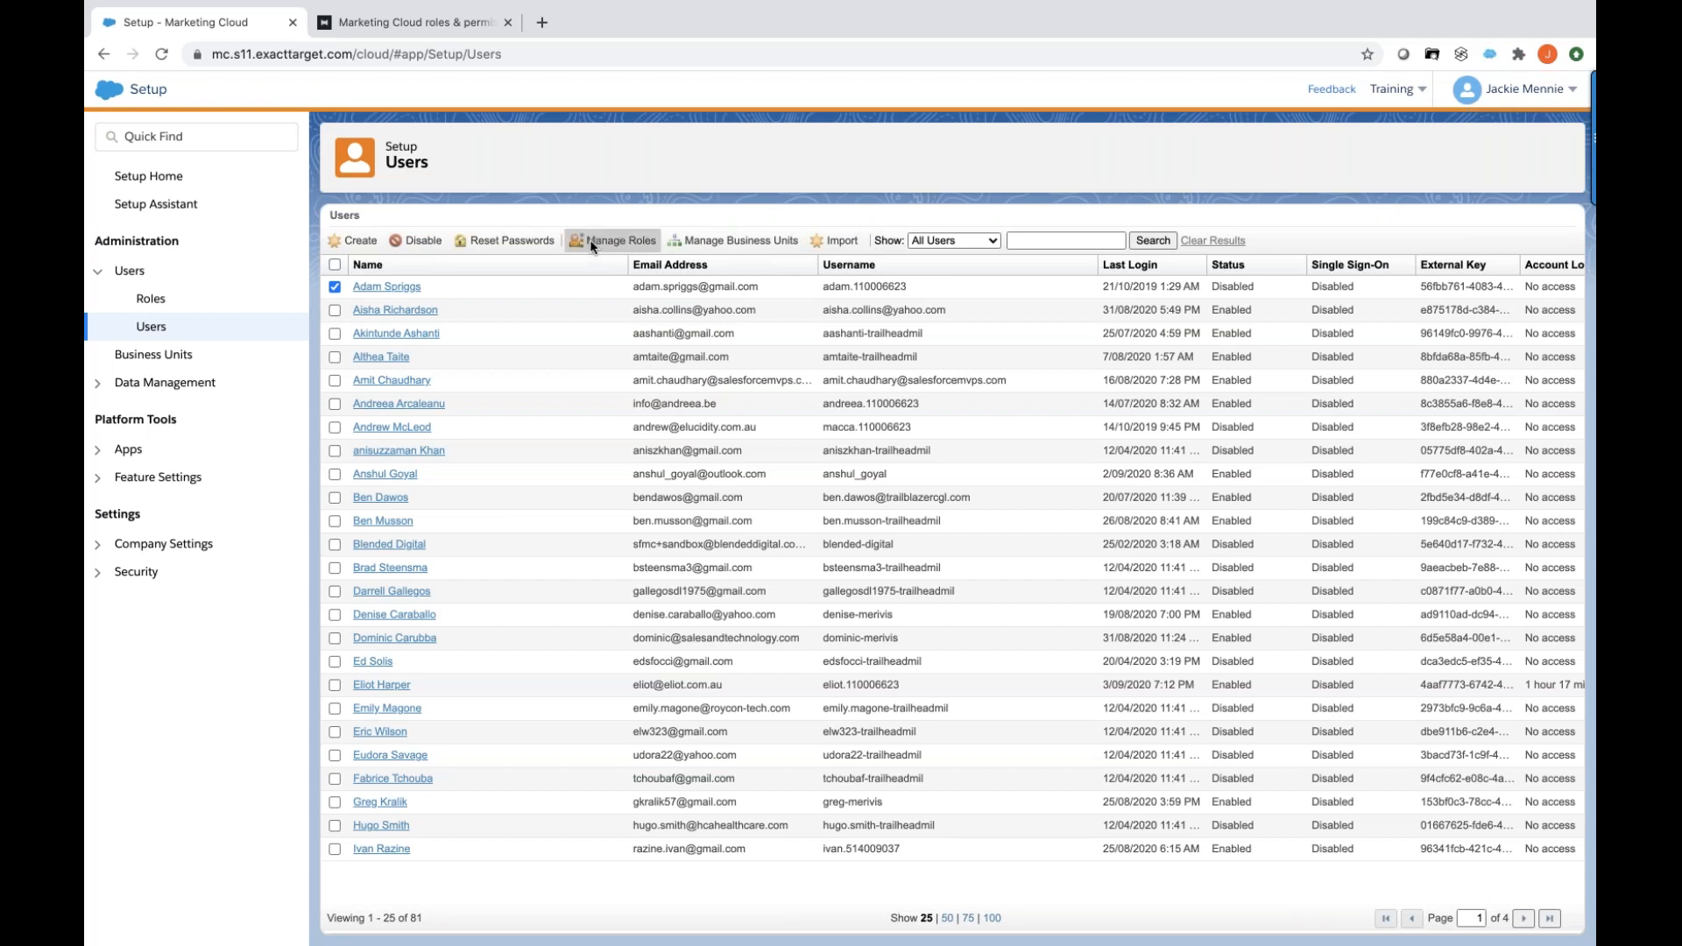
Open the role assignment options of the Training business unit to examine its roles and inheritance settings.
click(136, 355)
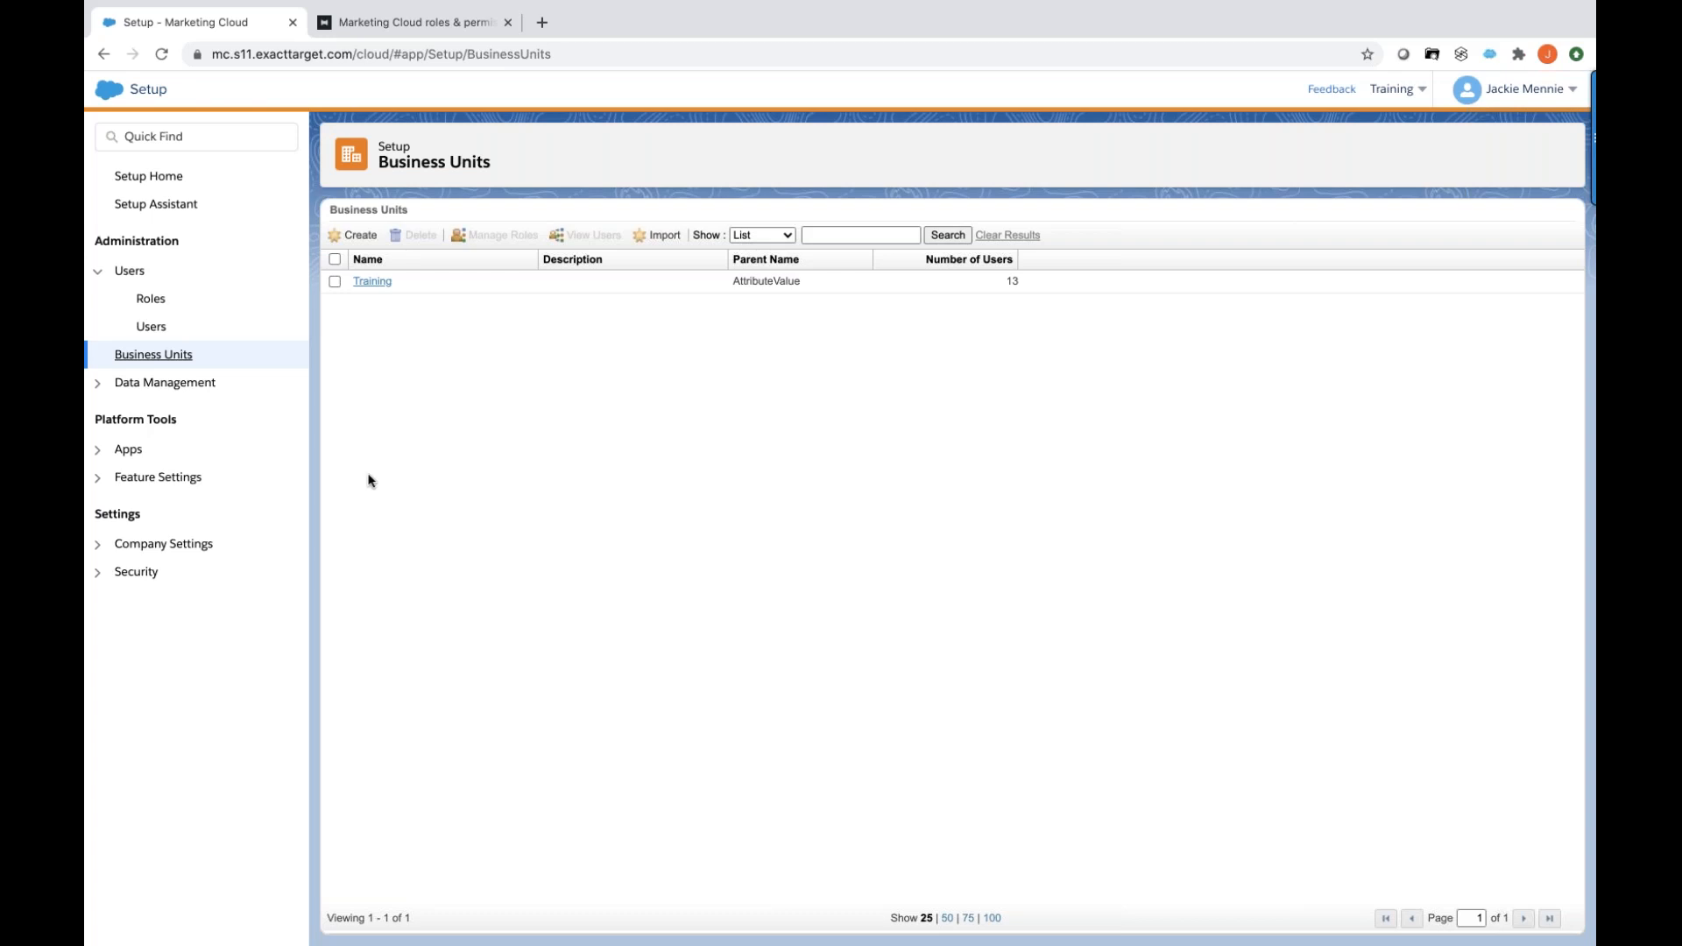
click(334, 283)
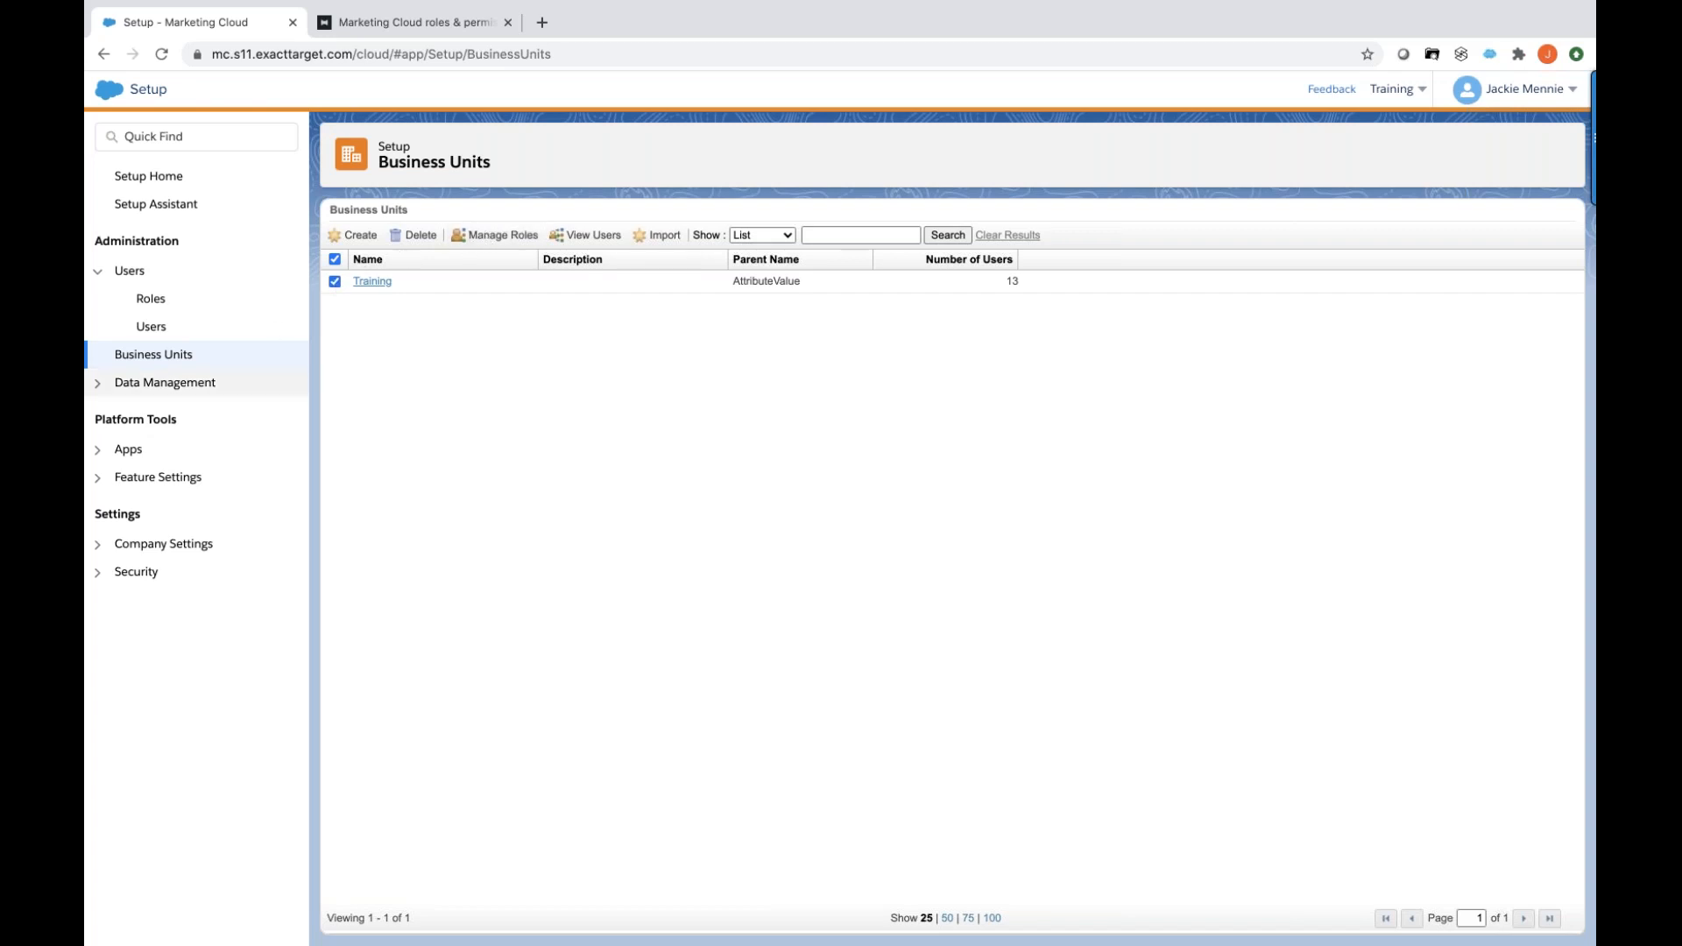
click(494, 237)
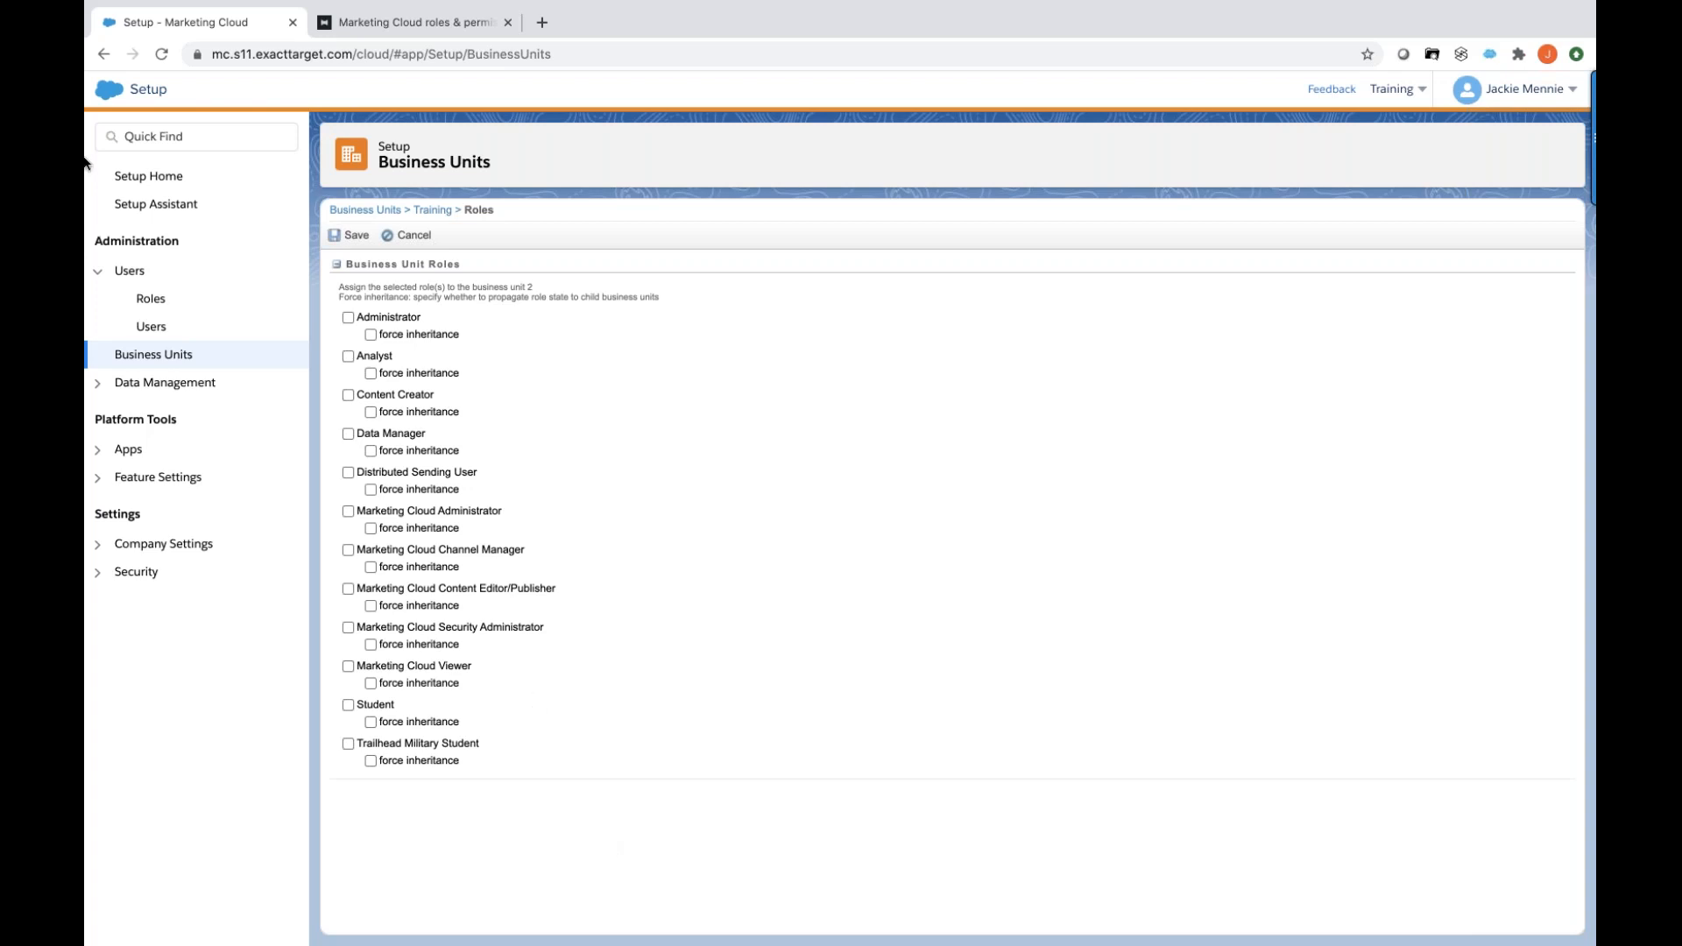
Open the list of roles and sort it by name.
click(145, 301)
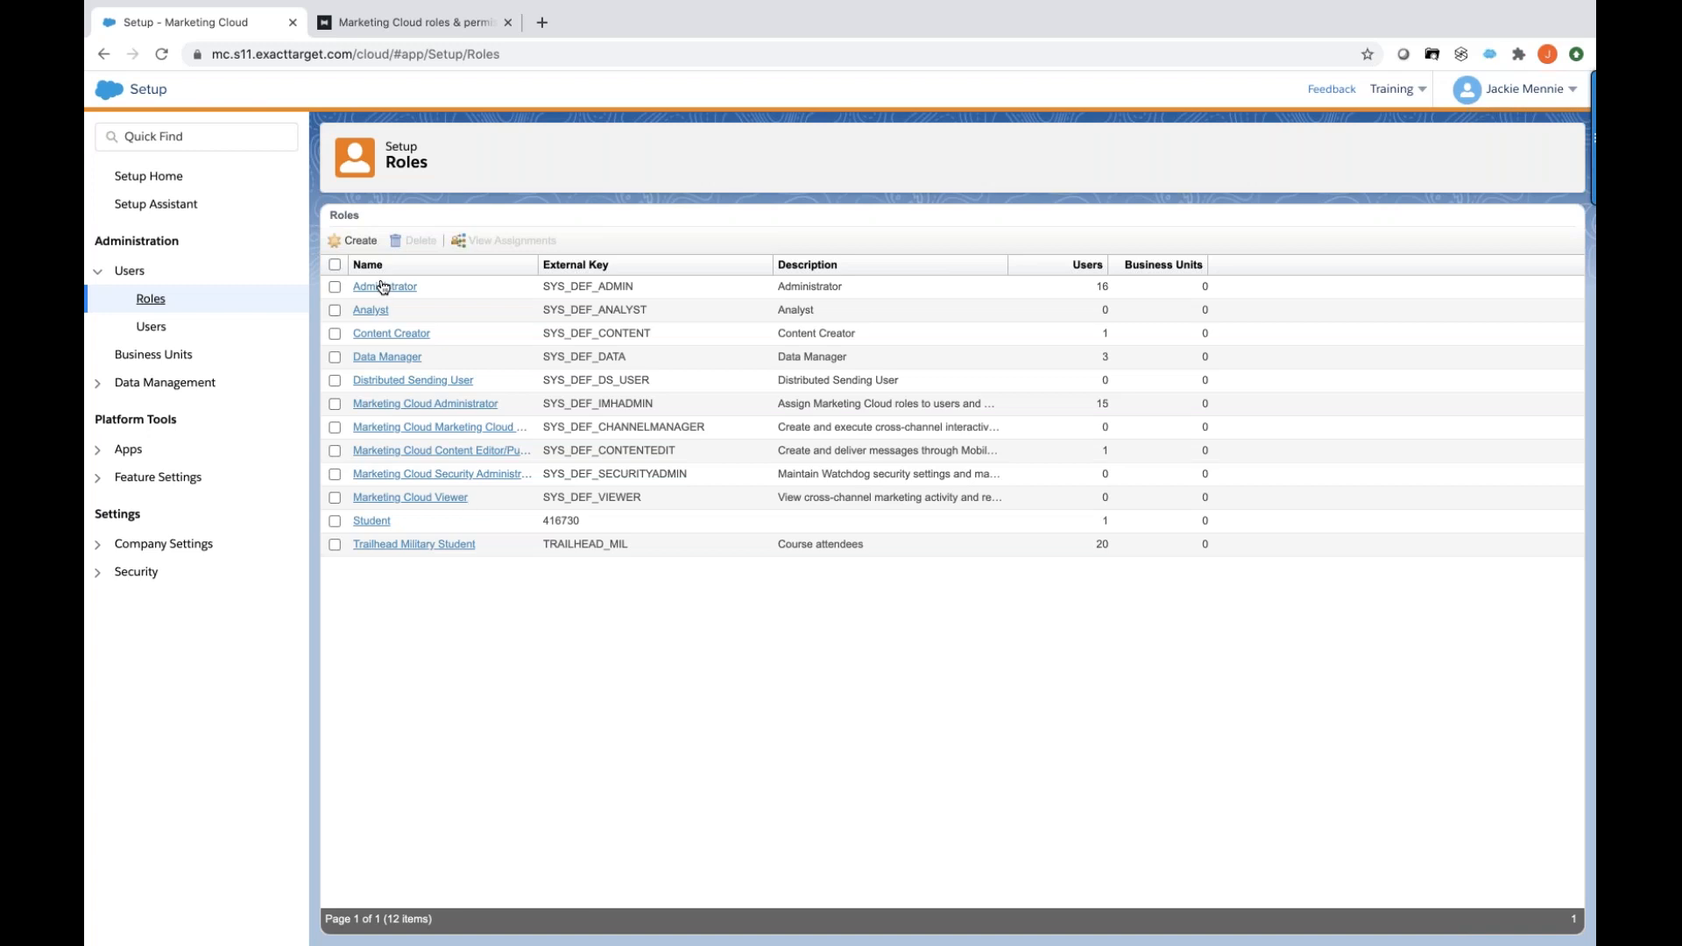
click(492, 269)
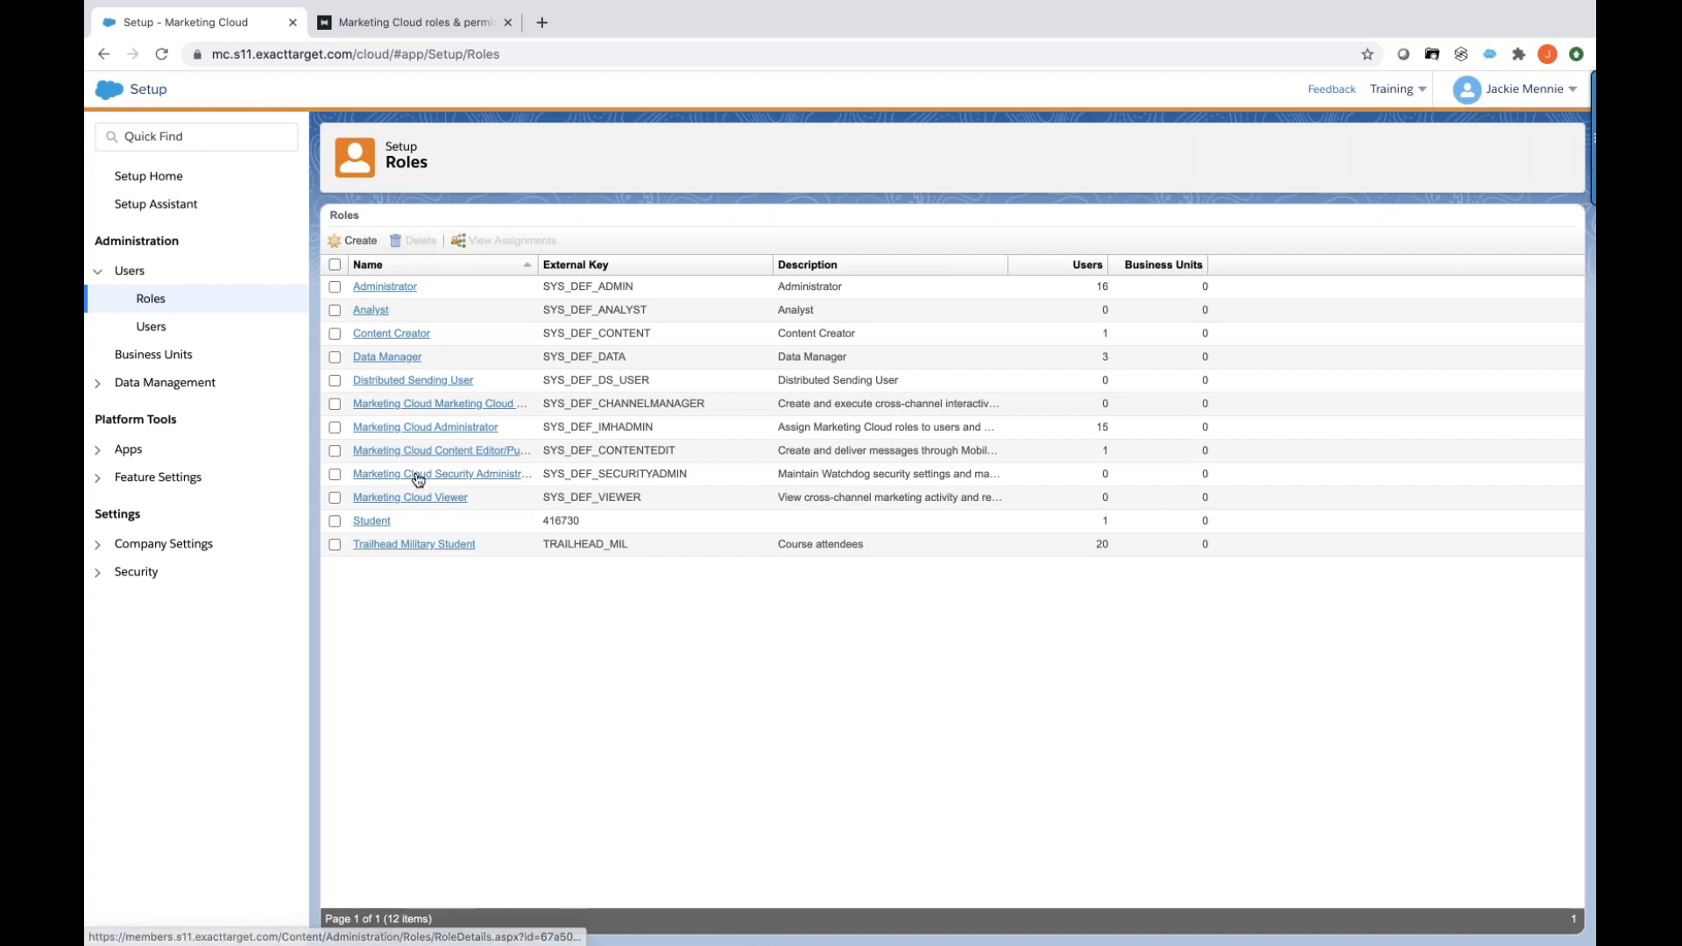
Widen the Name column of the roles list so the full role names fit, and sort the list by external key.
click(538, 263)
drag(537, 262, 696, 263)
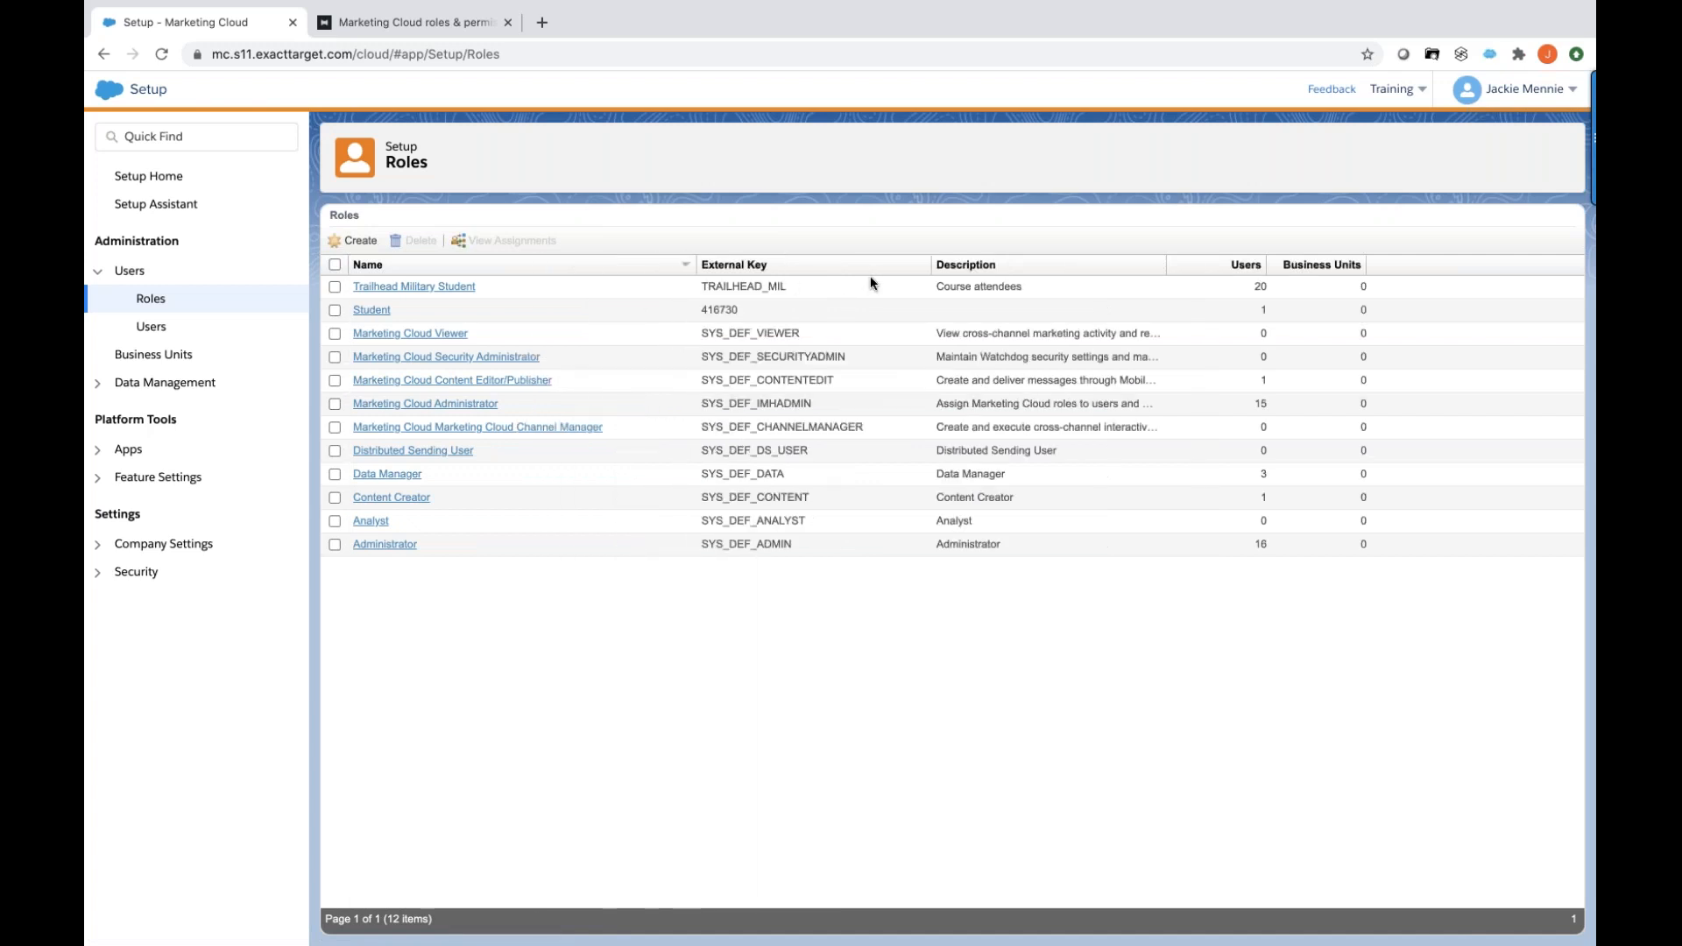
click(734, 267)
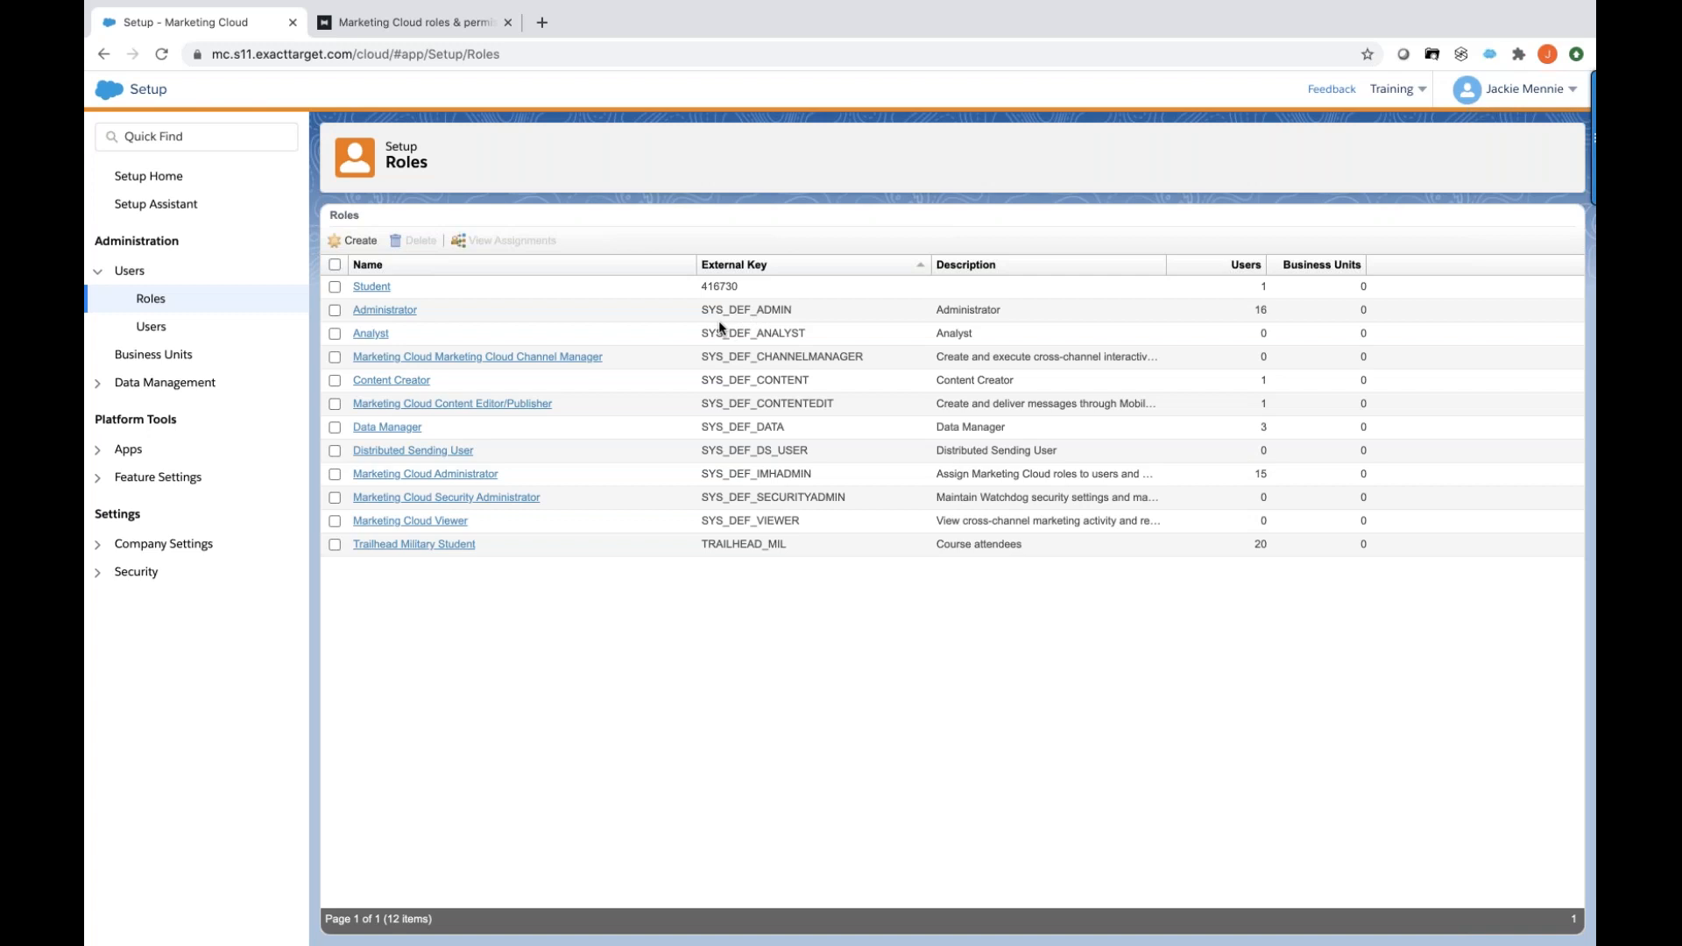
Select the Administrator and Marketing Cloud Administrator roles for comparison and clear both selections.
click(334, 311)
click(336, 475)
click(335, 310)
click(336, 474)
Select the classic roles Analyst, Content Creator, Data Manager, Distributed Sending User and Administrator.
click(335, 336)
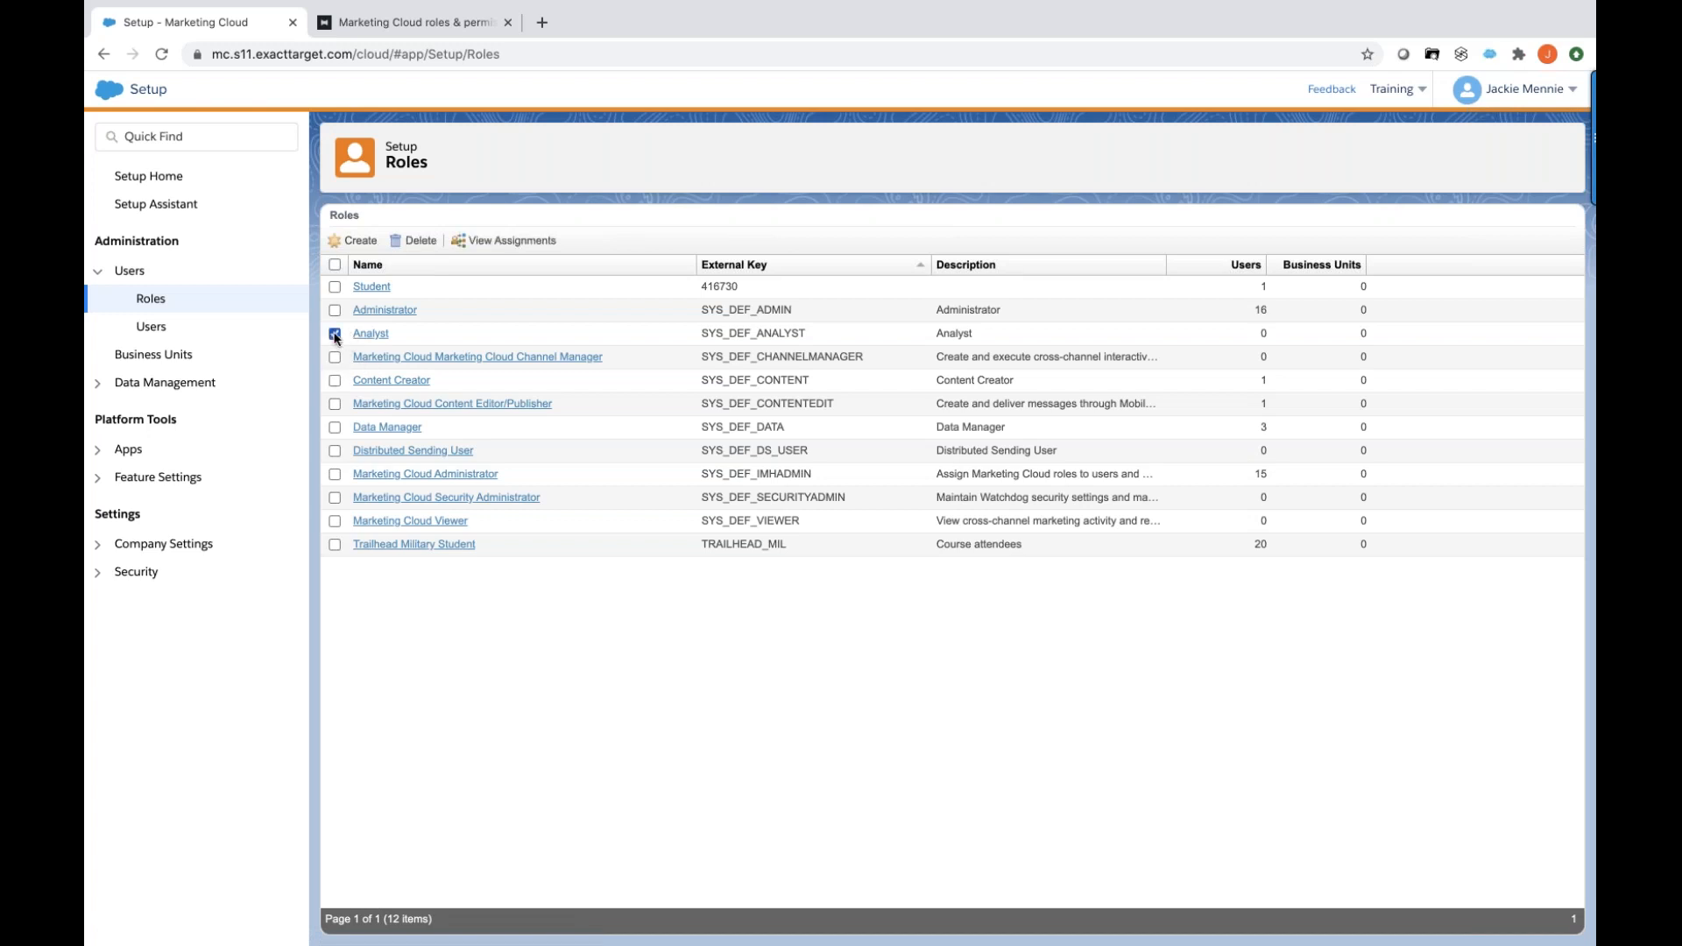
click(334, 382)
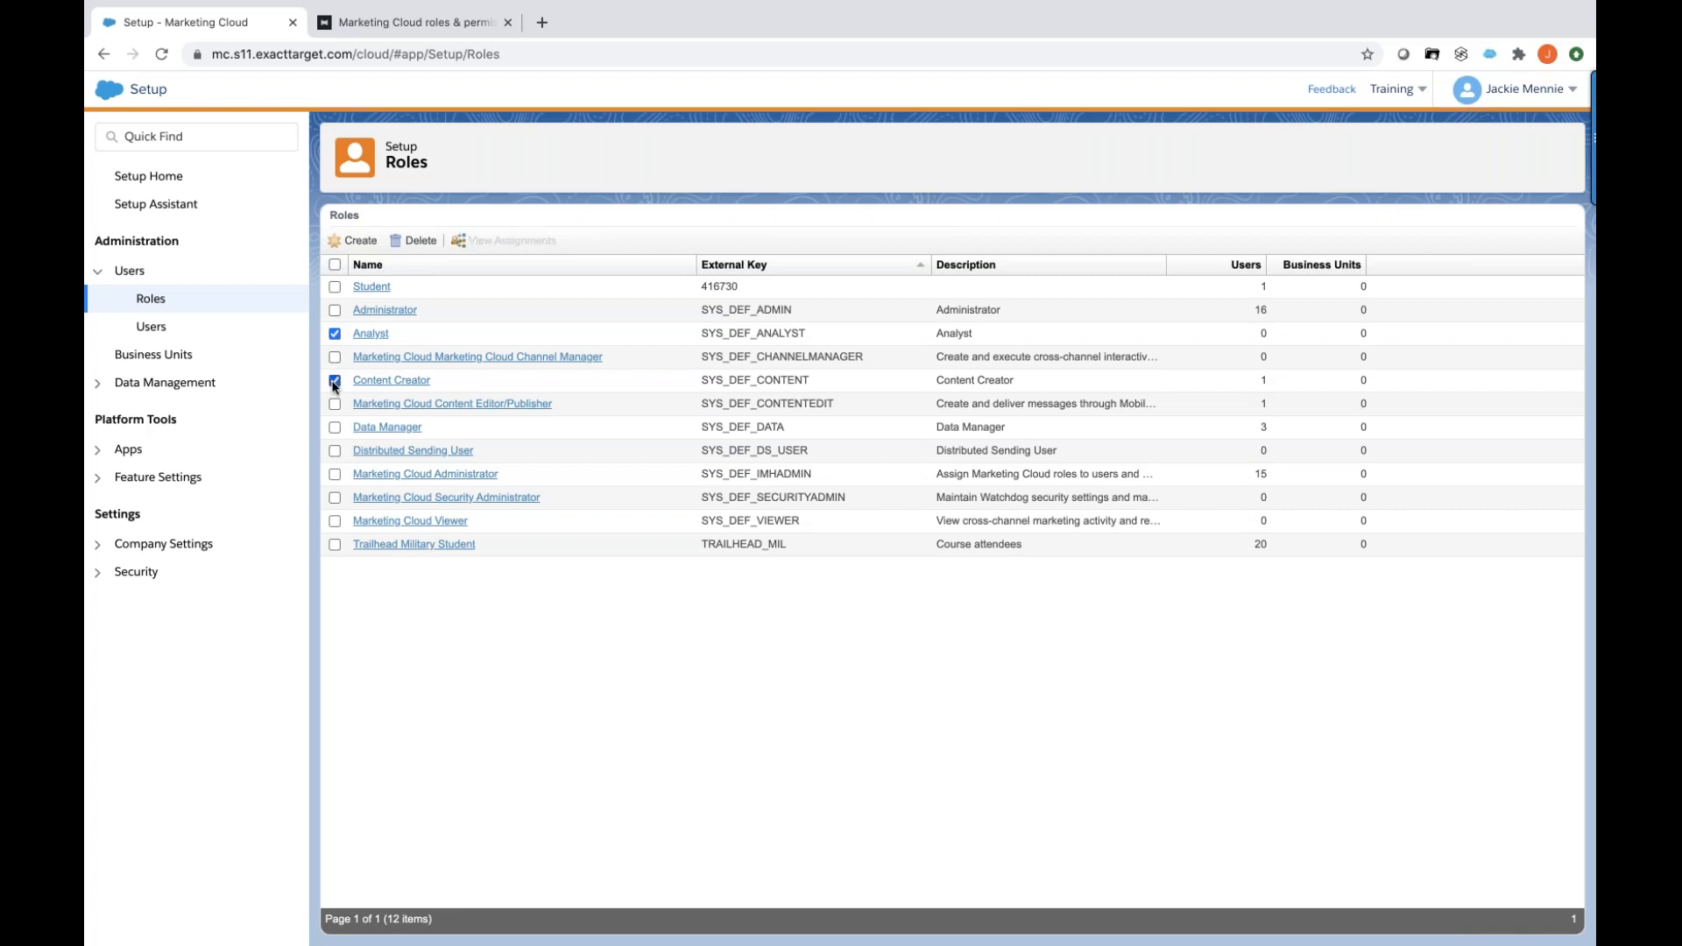
click(334, 428)
click(334, 452)
click(335, 312)
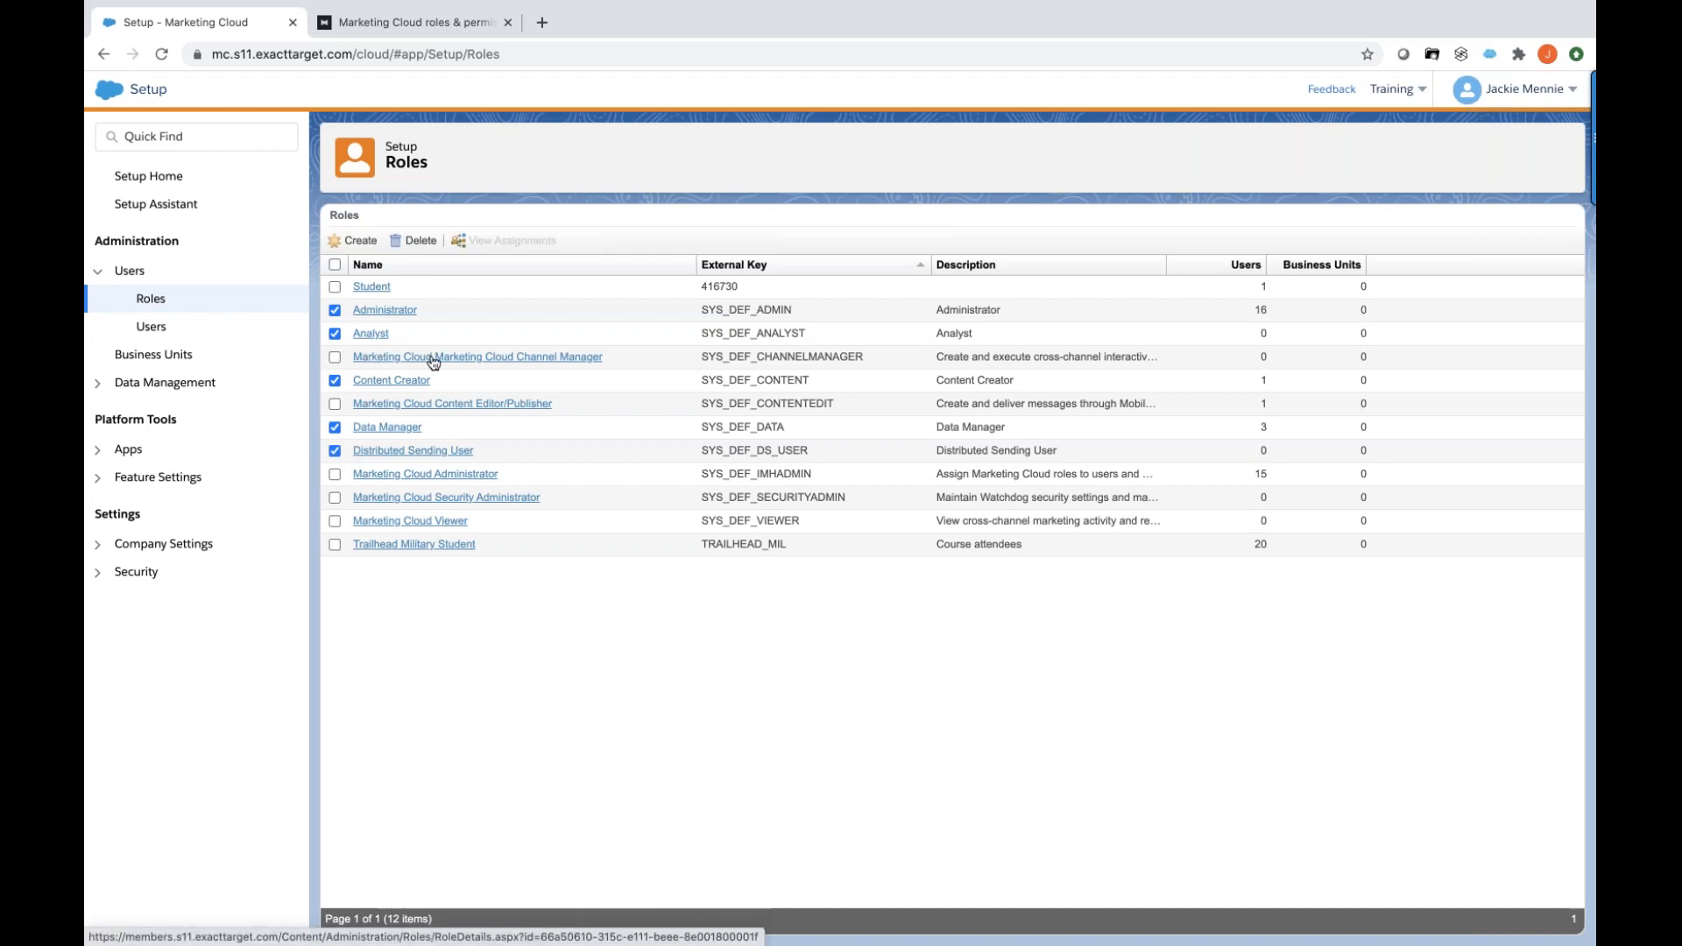
Clear all role selections and select only the Administrator and Marketing Cloud Administrator roles.
click(334, 264)
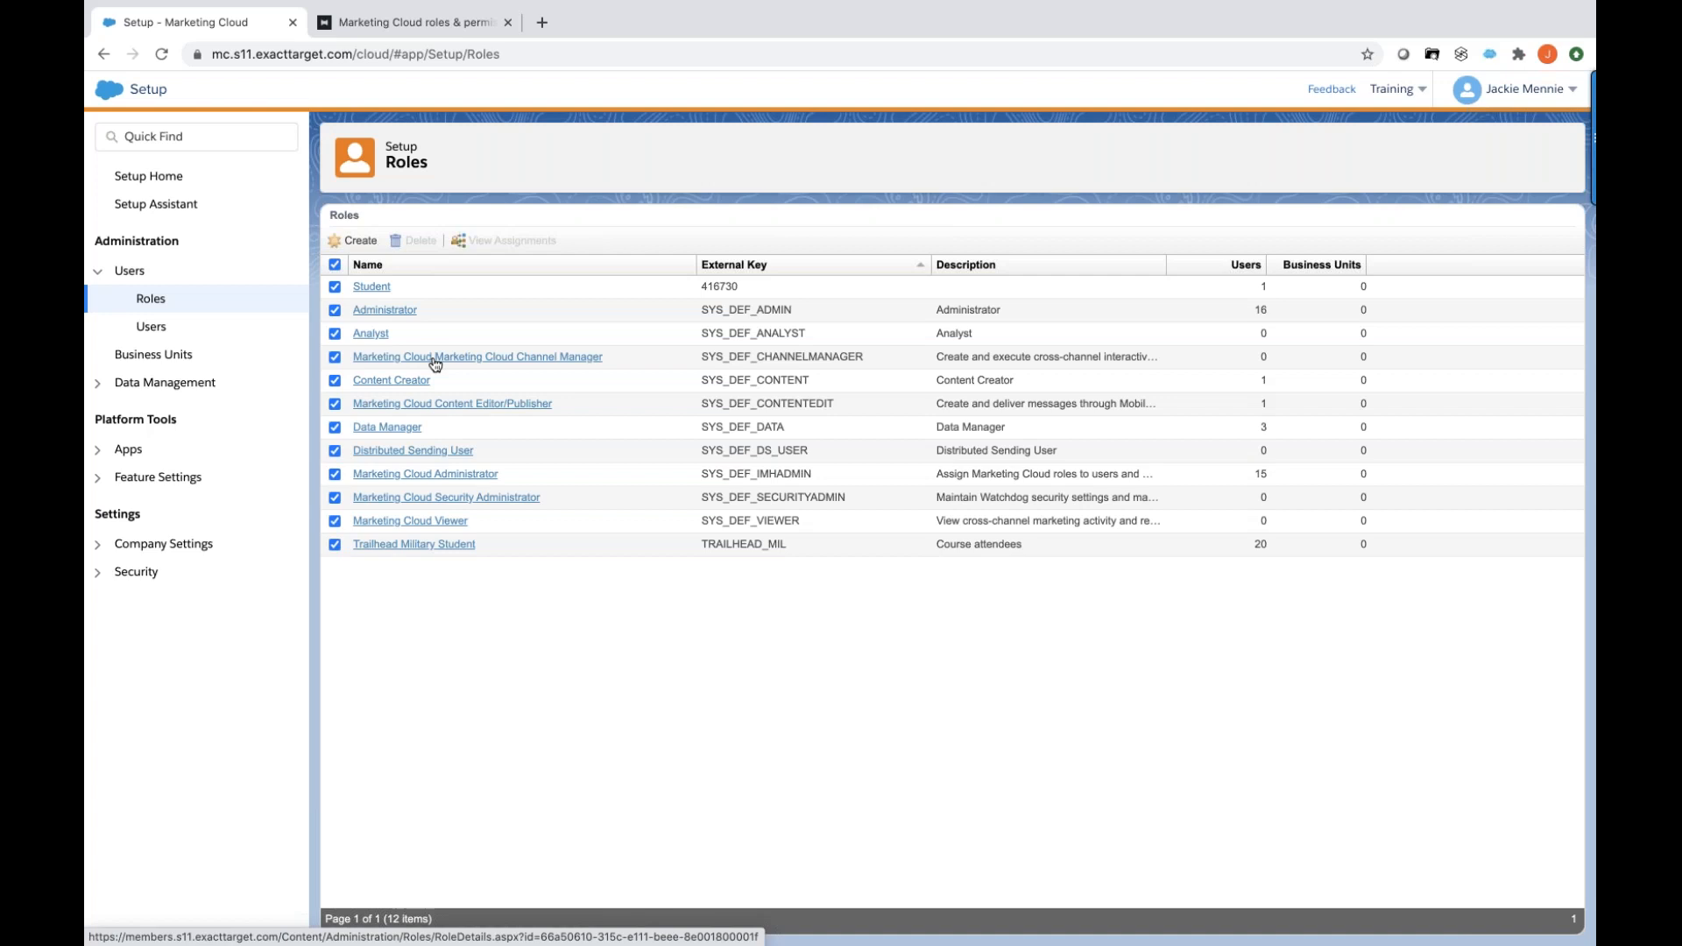
click(335, 264)
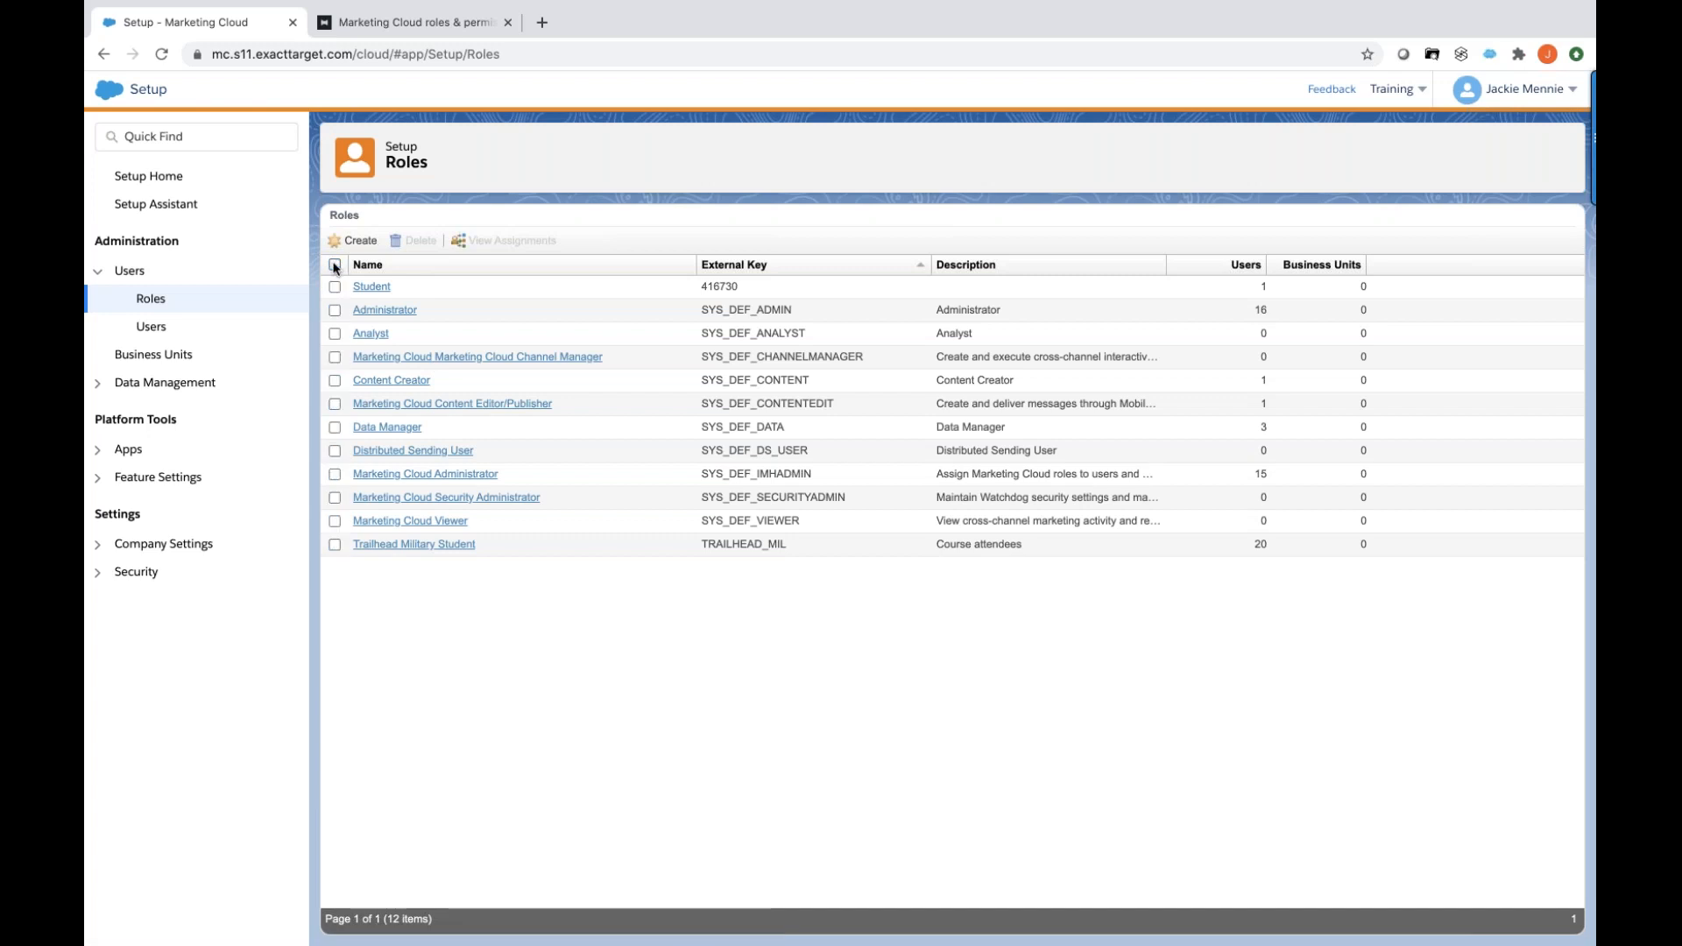
click(335, 310)
click(335, 474)
Switch to the Marketing Cloud roles and permissions article and read its descriptions of the classic and Marketing Cloud default roles.
click(376, 25)
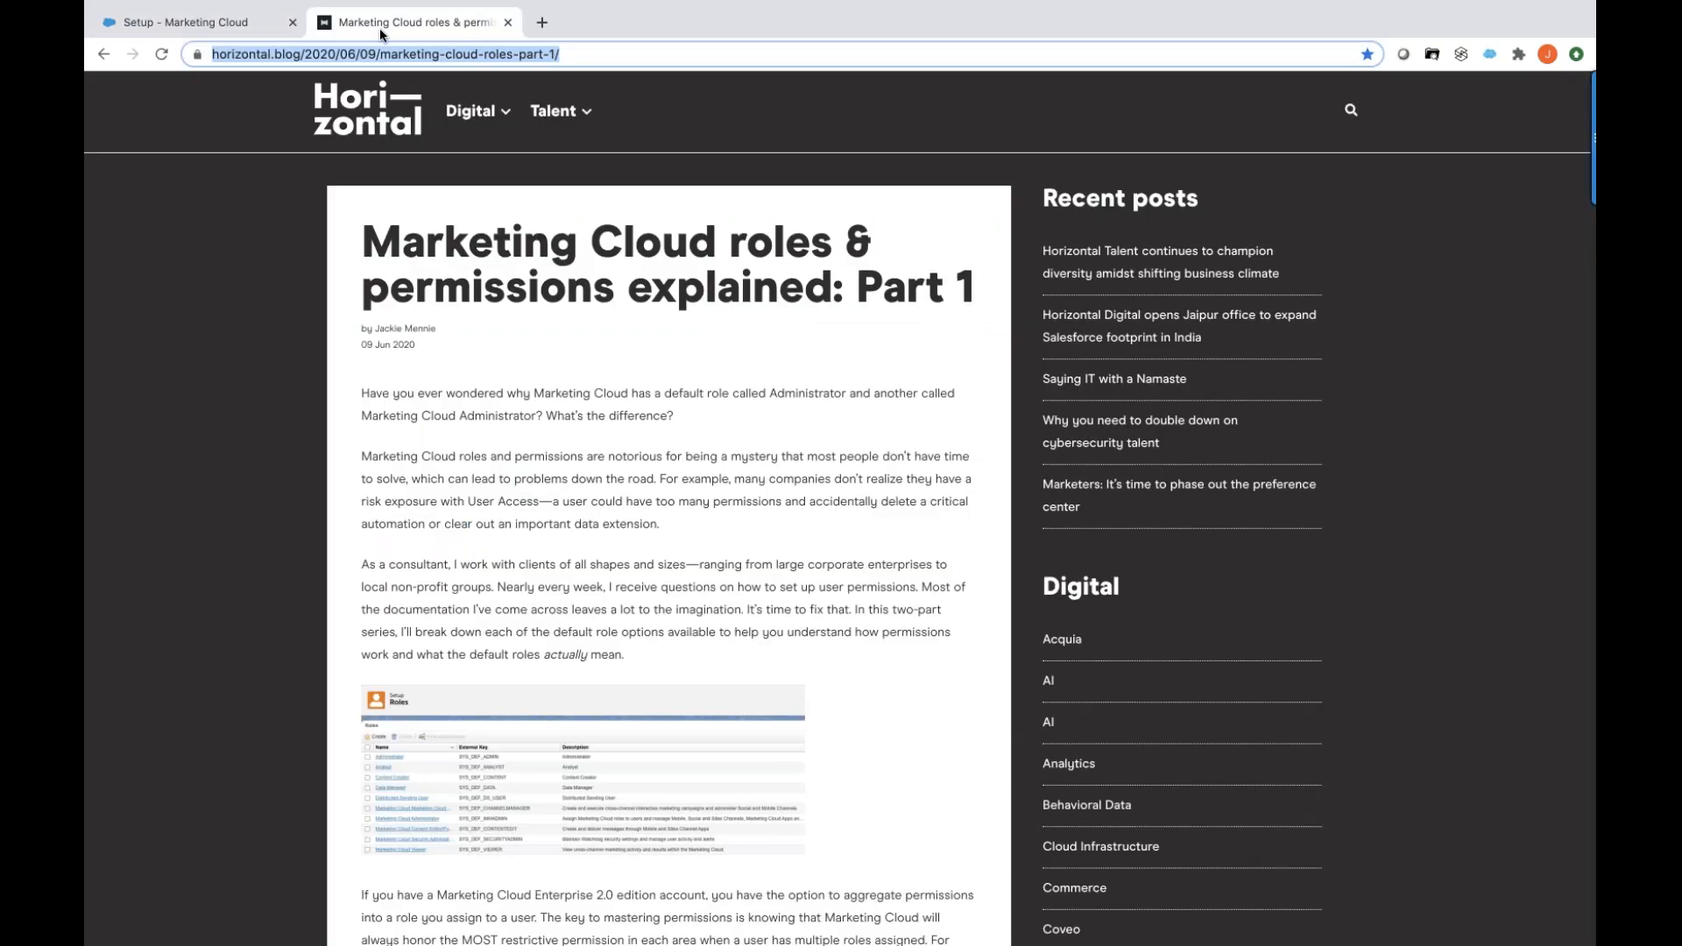
scroll(668, 525, down, 15)
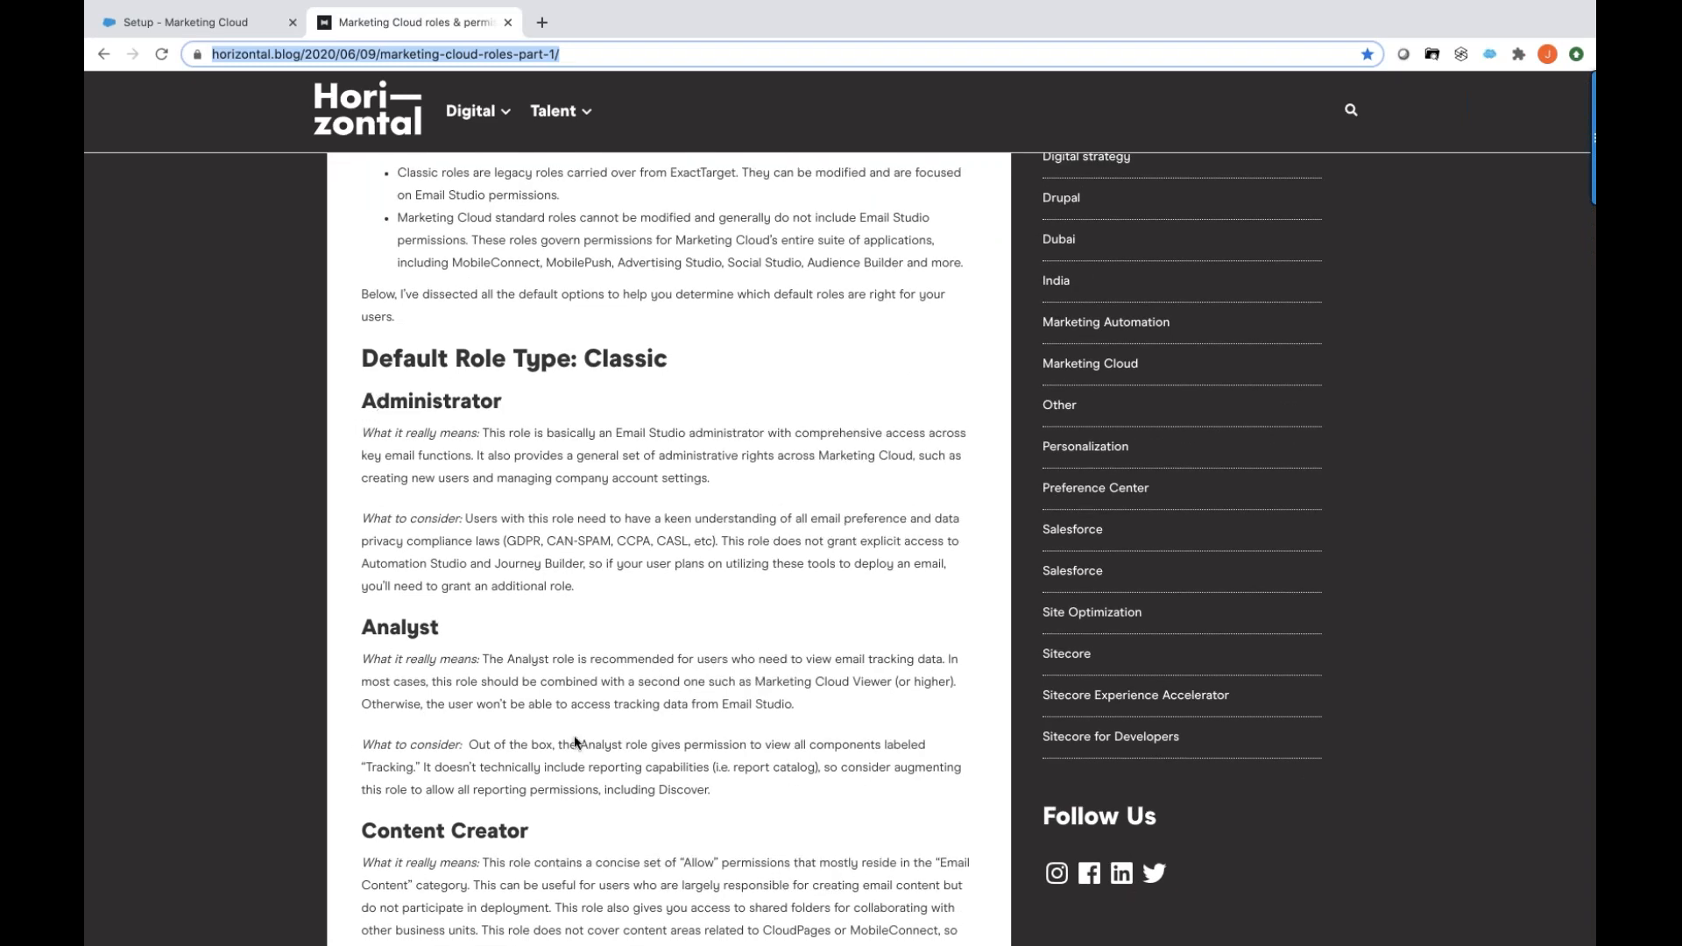
scroll(575, 734, down, 1)
scroll(665, 543, down, 4)
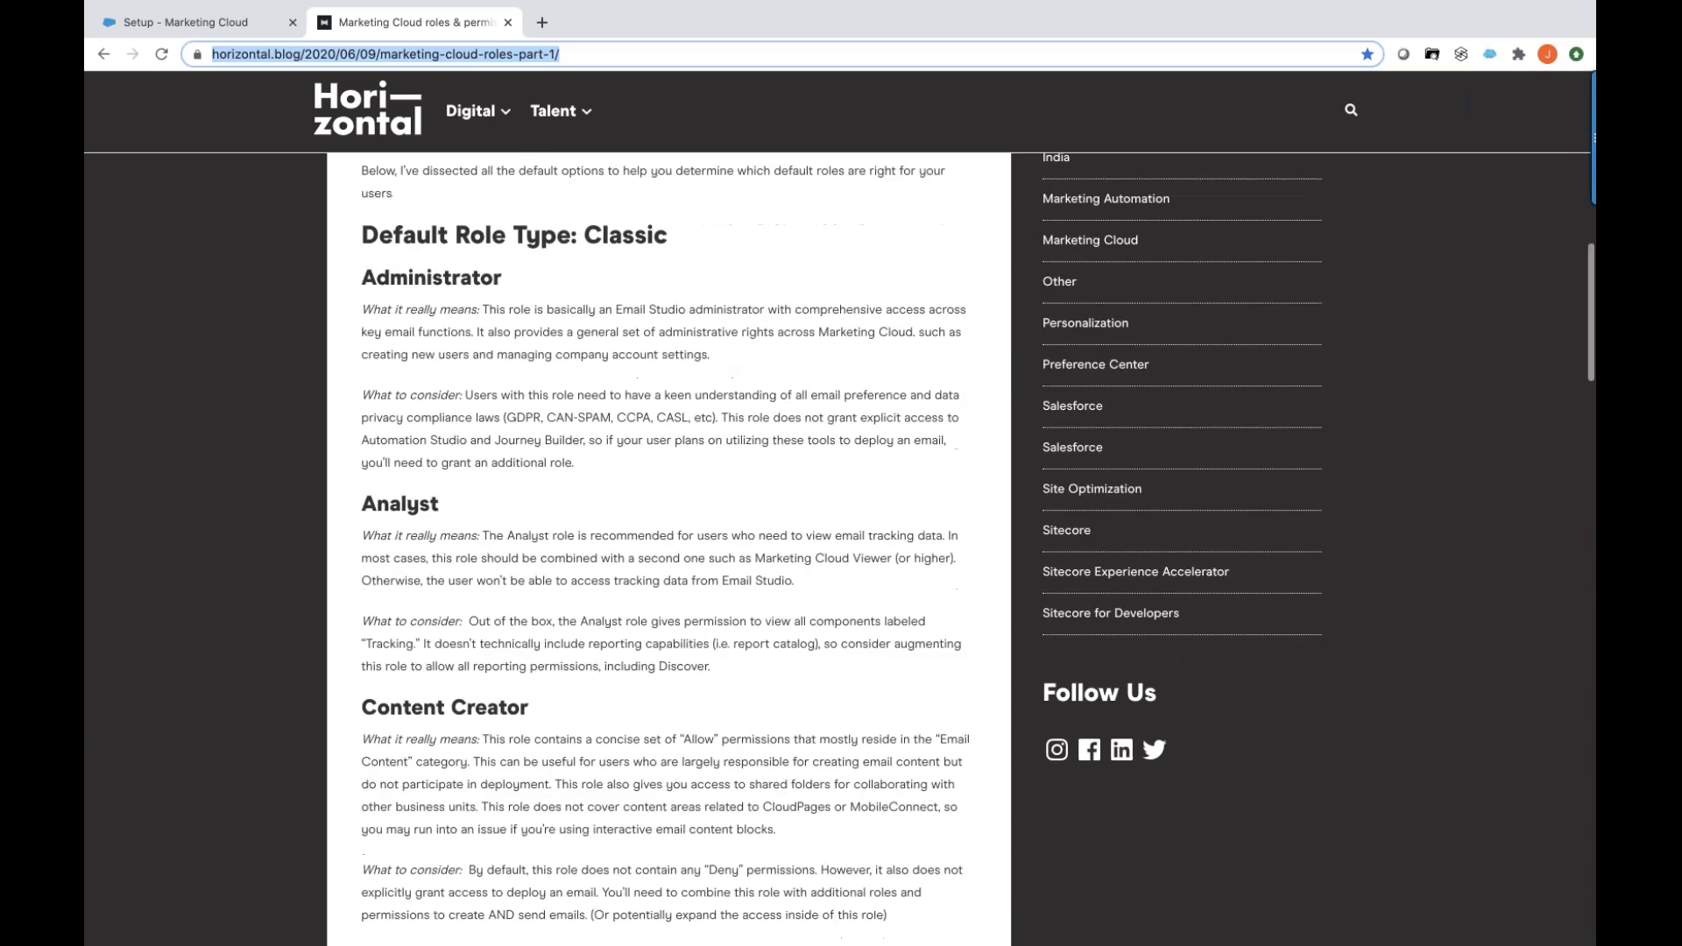
scroll(665, 543, down, 1)
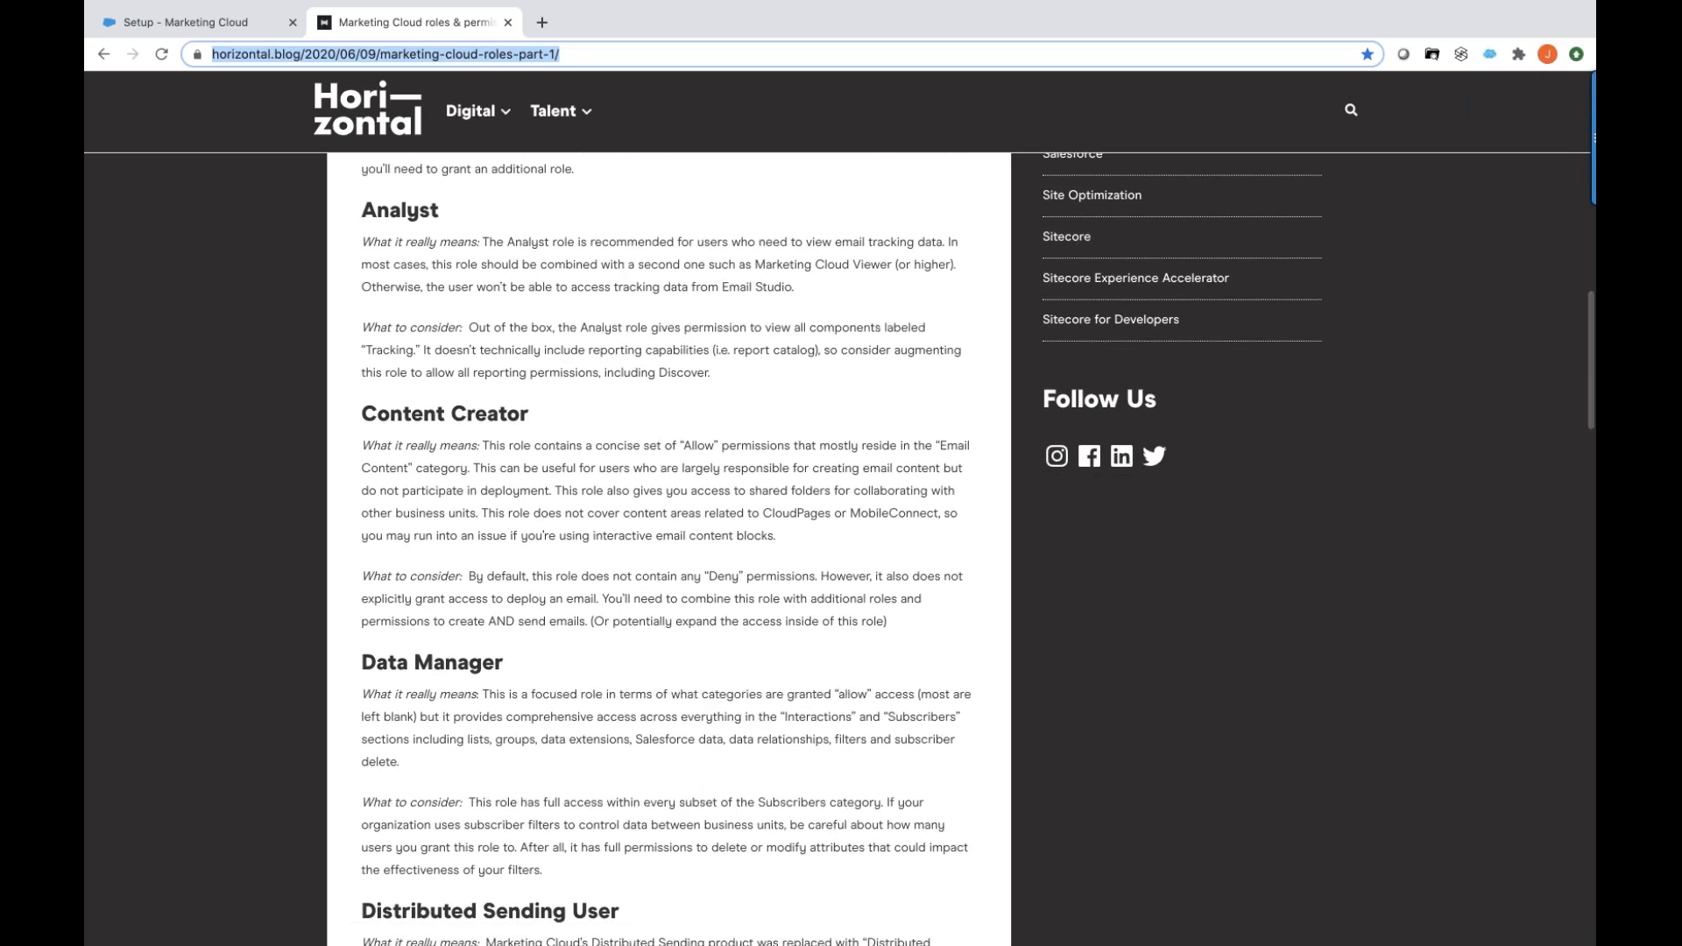
scroll(665, 543, down, 1)
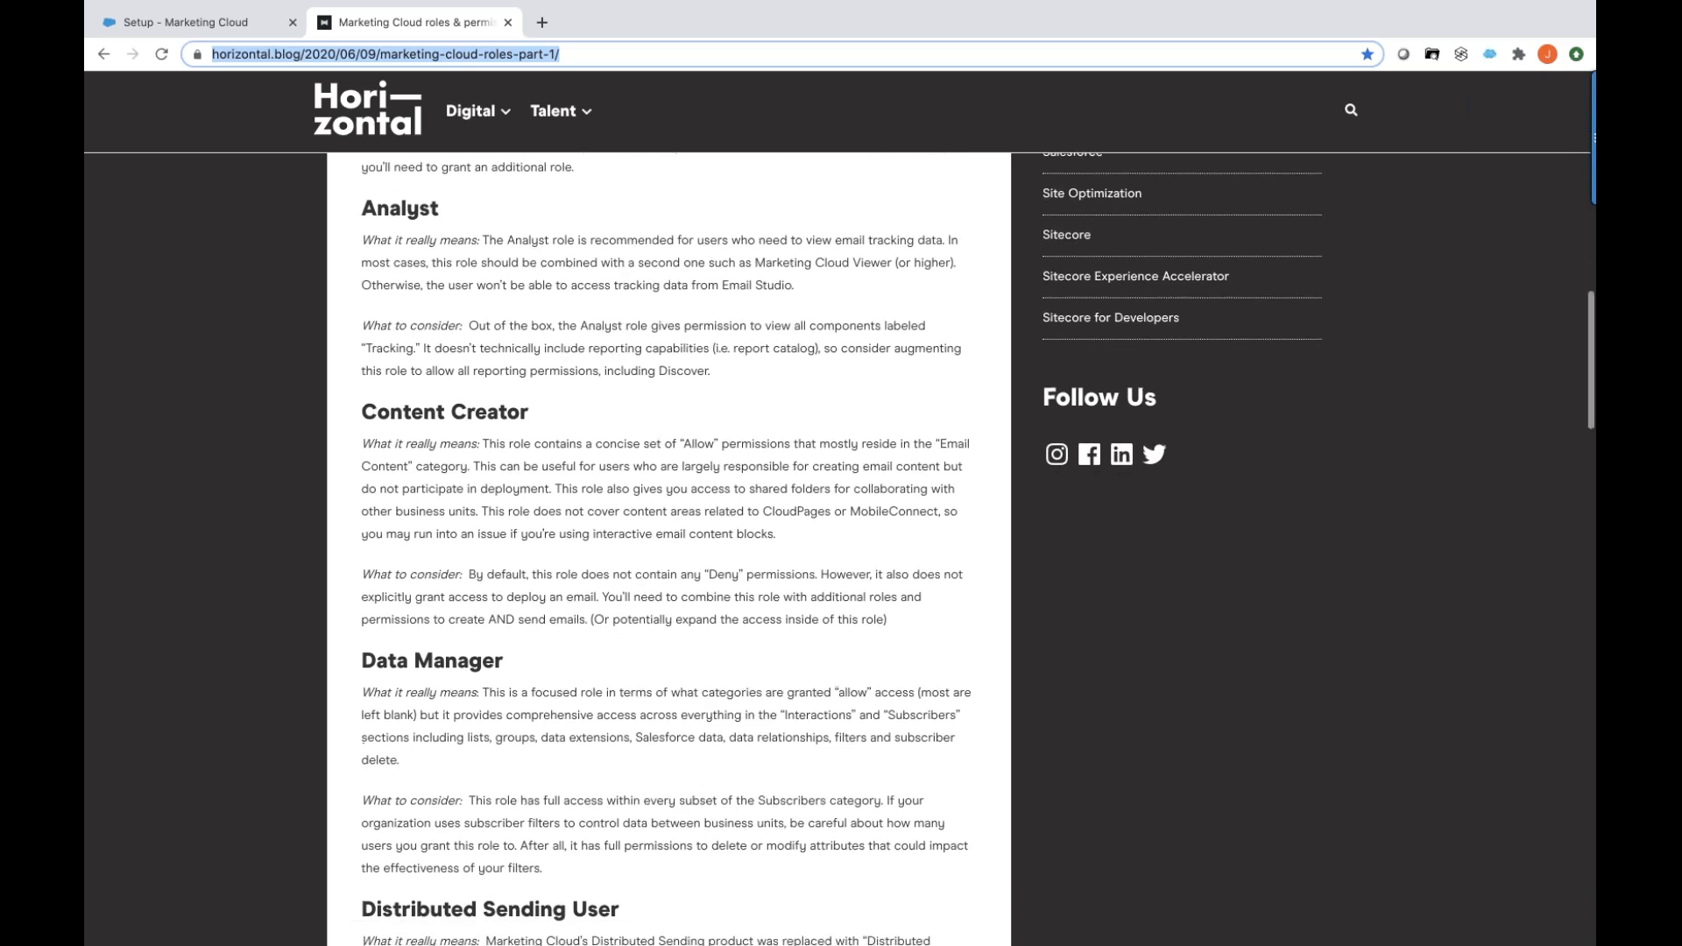
scroll(666, 543, down, 1)
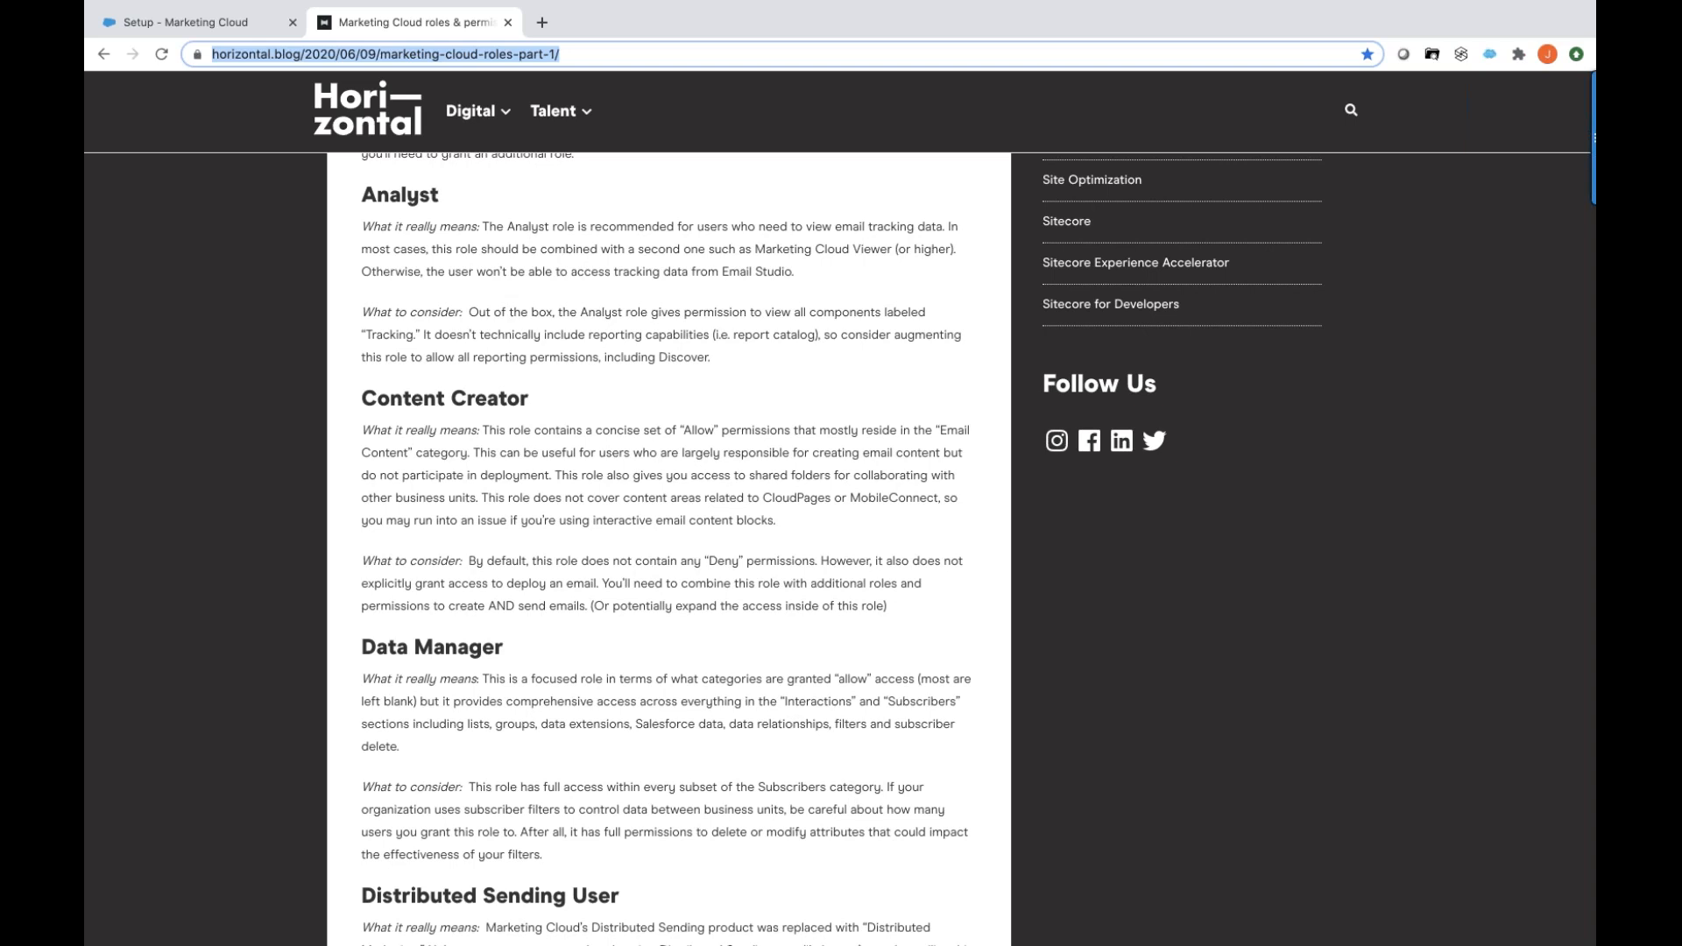
scroll(665, 543, down, 6)
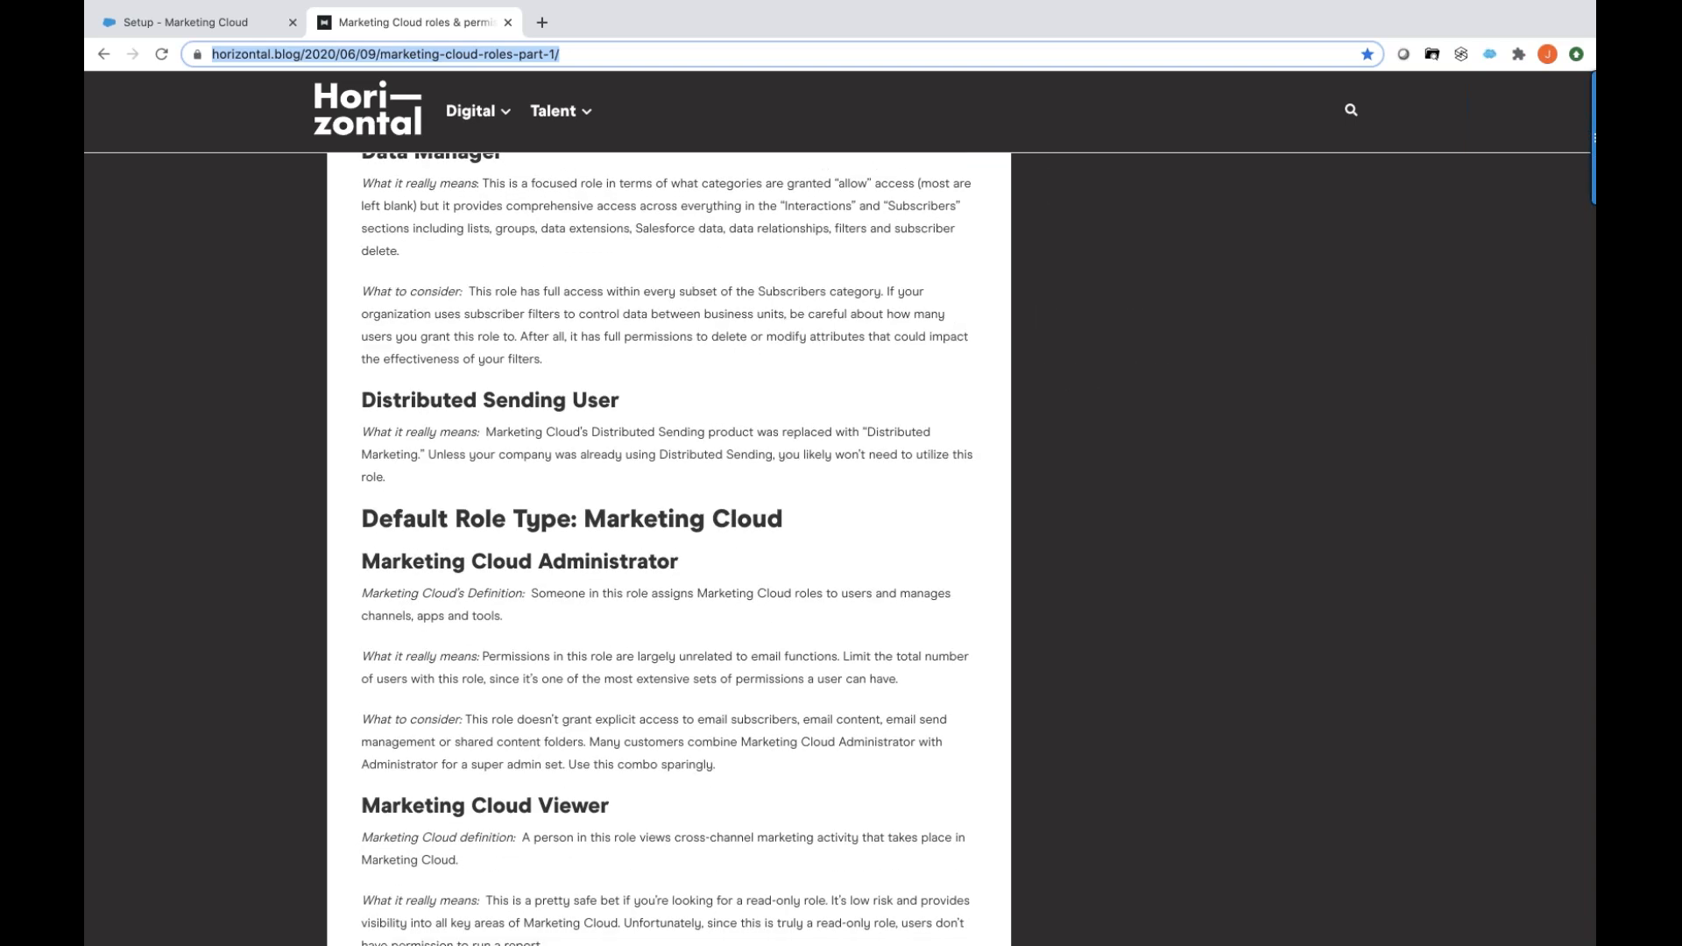
scroll(665, 543, down, 10)
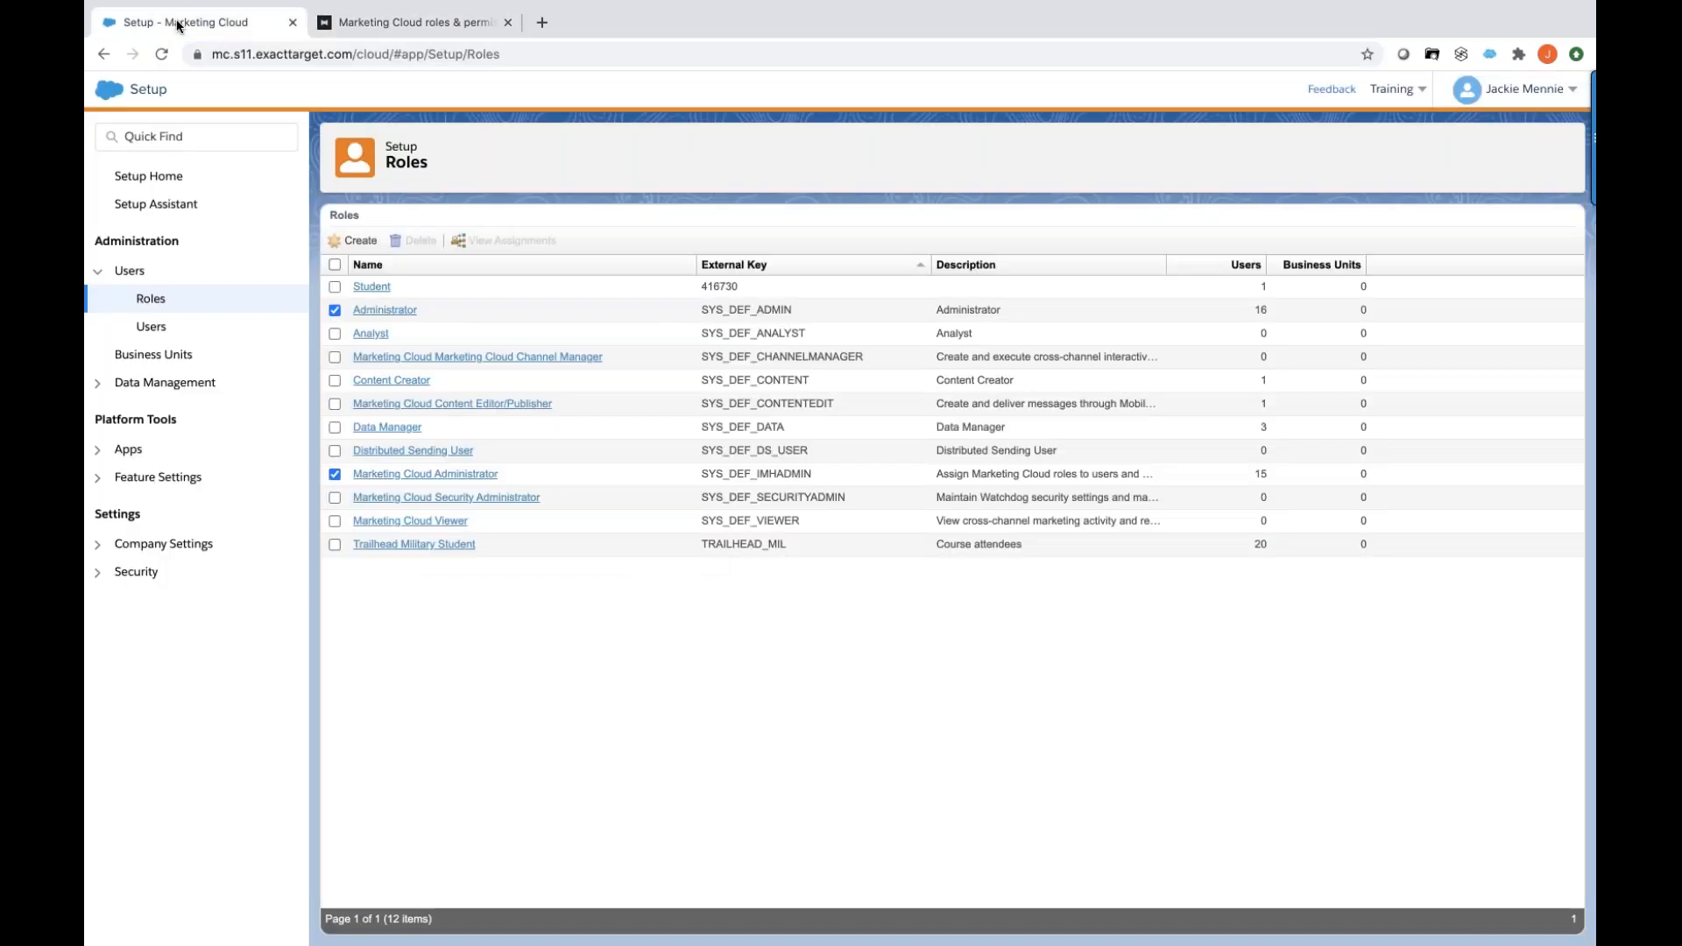
Return to Setup, open a blank new role form and examine its properties and Allow/Deny permission categories.
click(179, 22)
click(345, 240)
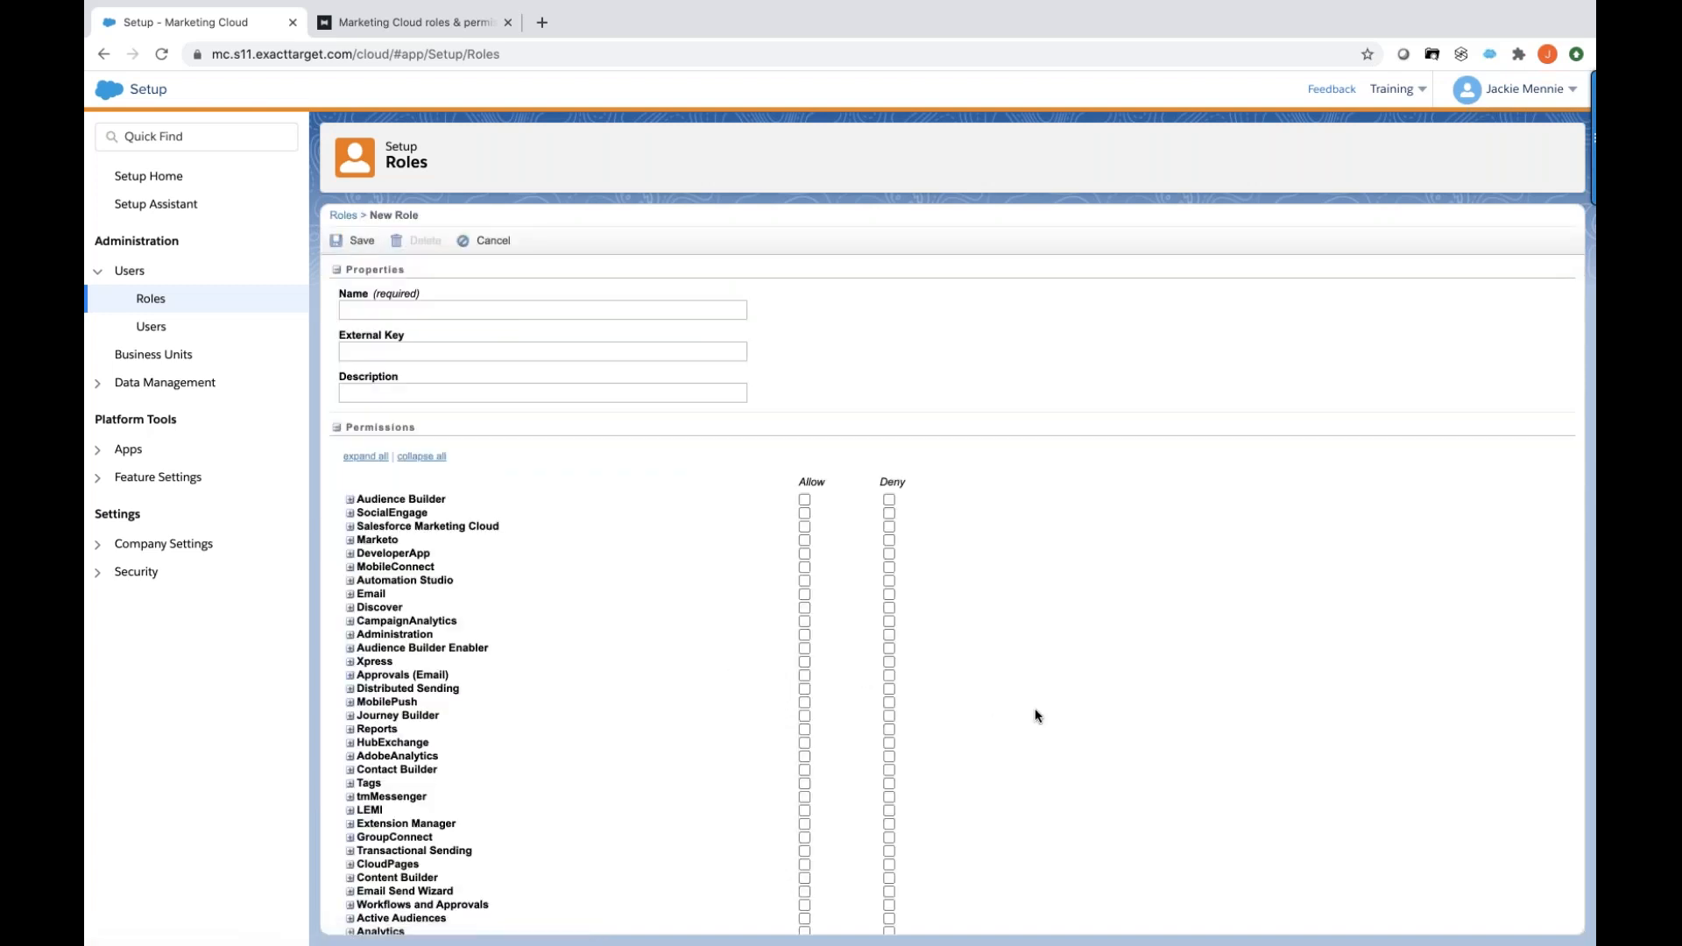
scroll(1036, 709, down, 1)
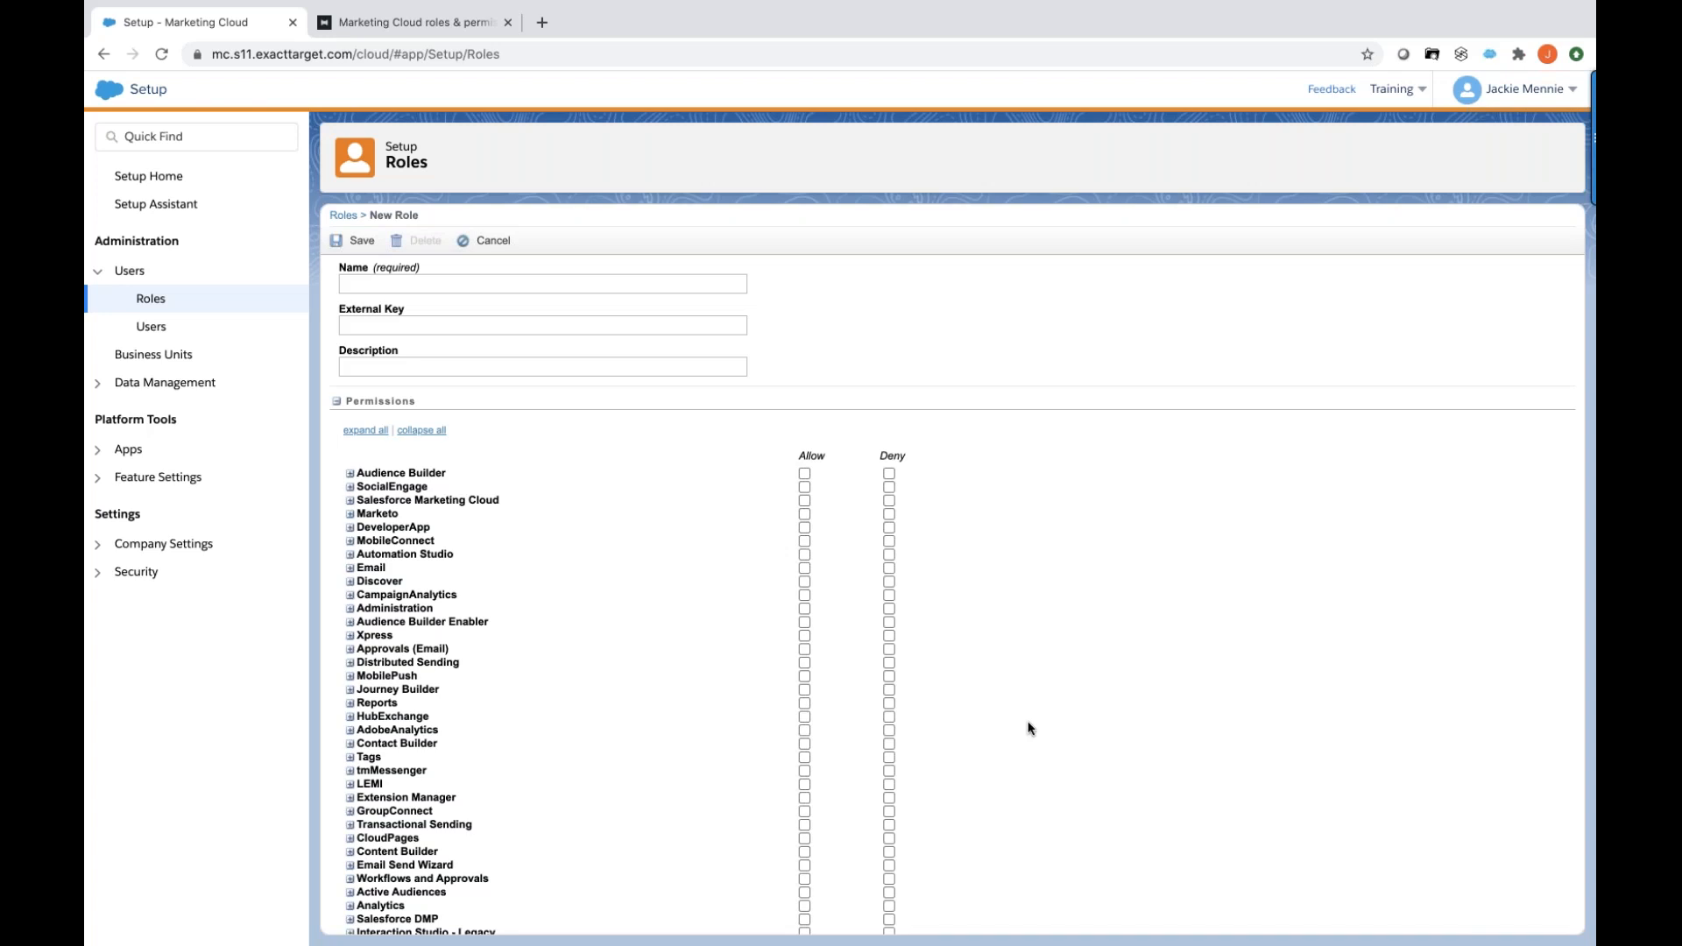
scroll(1029, 728, down, 1)
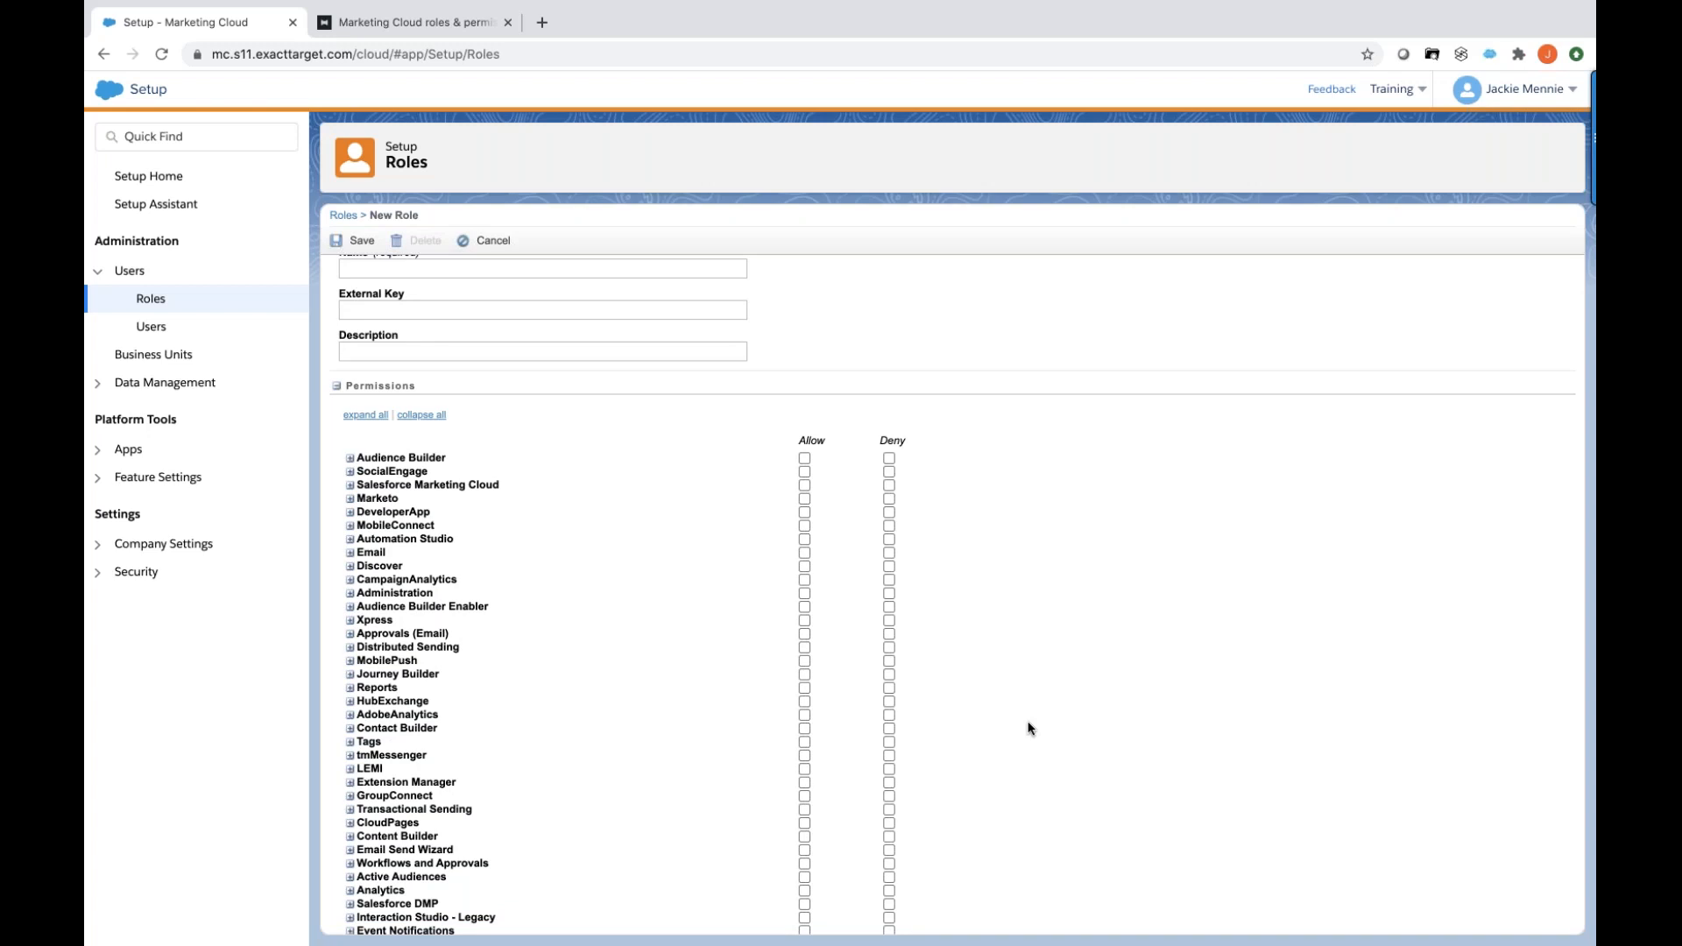
scroll(1029, 728, down, 3)
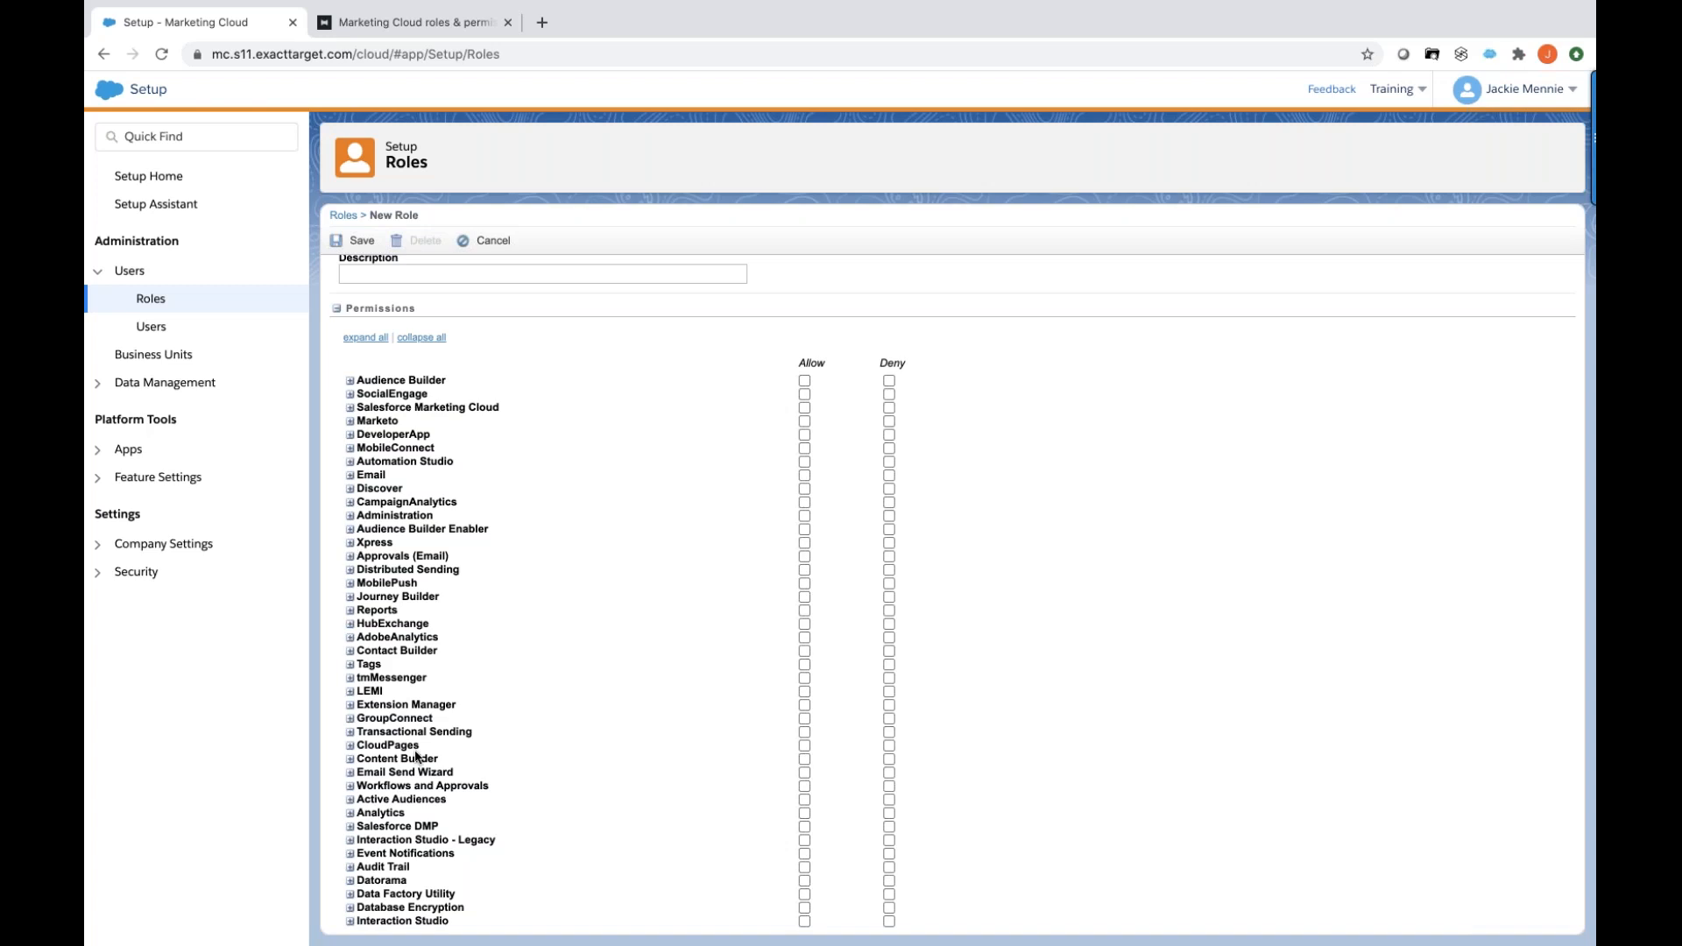
scroll(417, 755, down, 1)
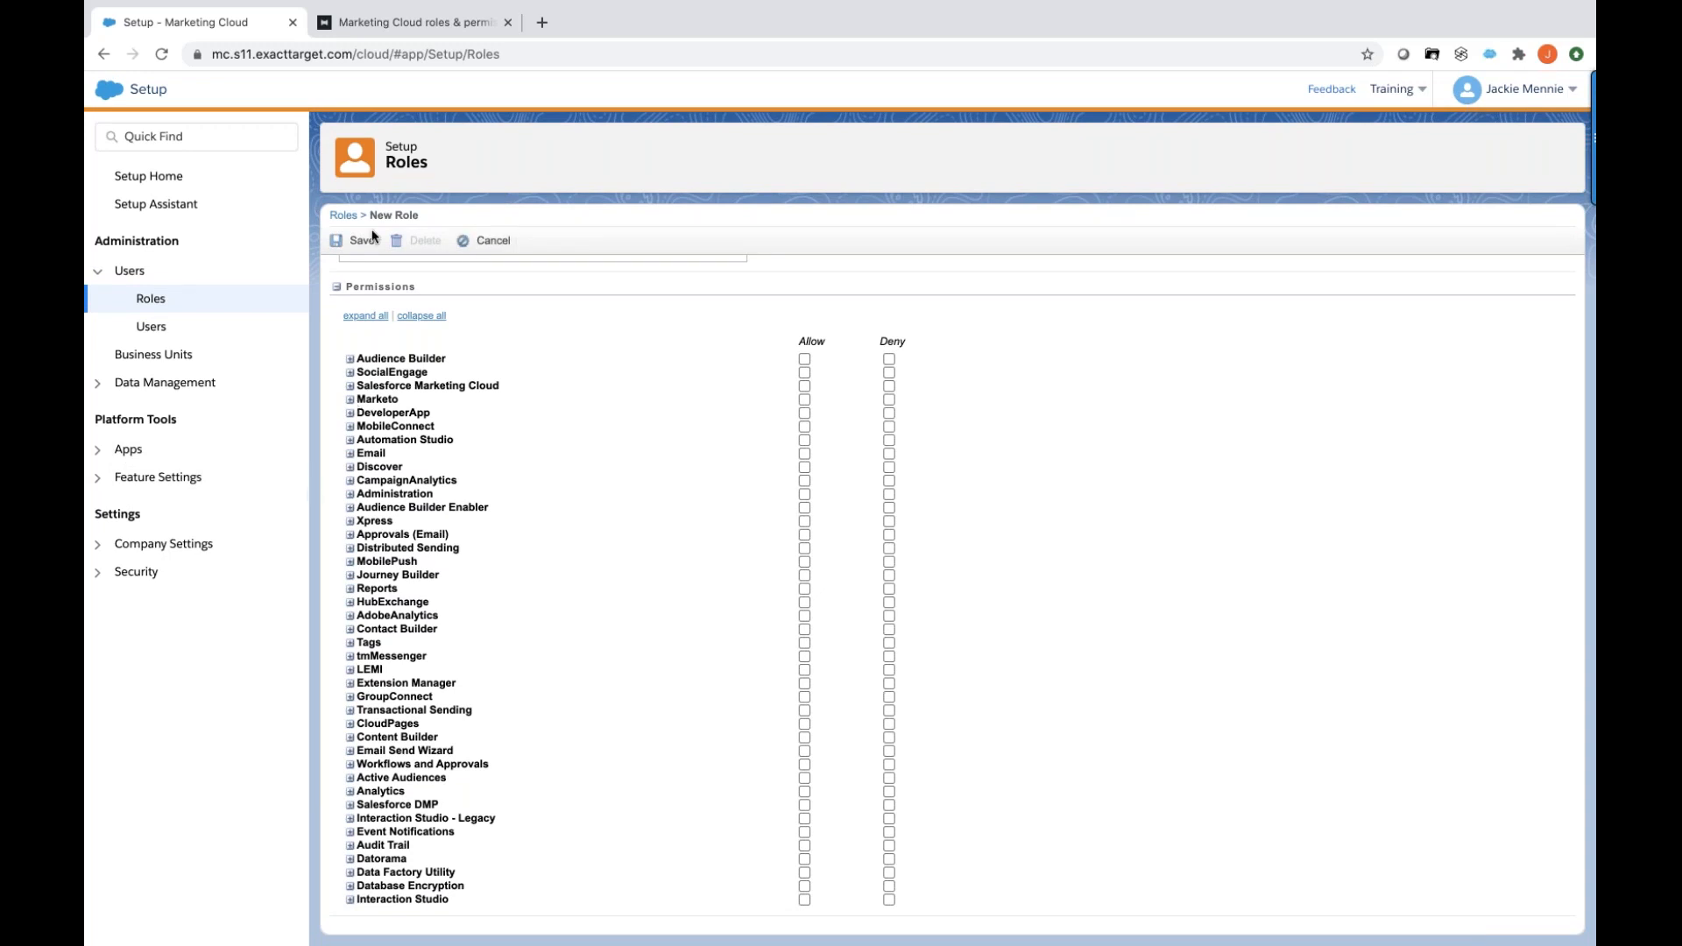
scroll(442, 506, up, 3)
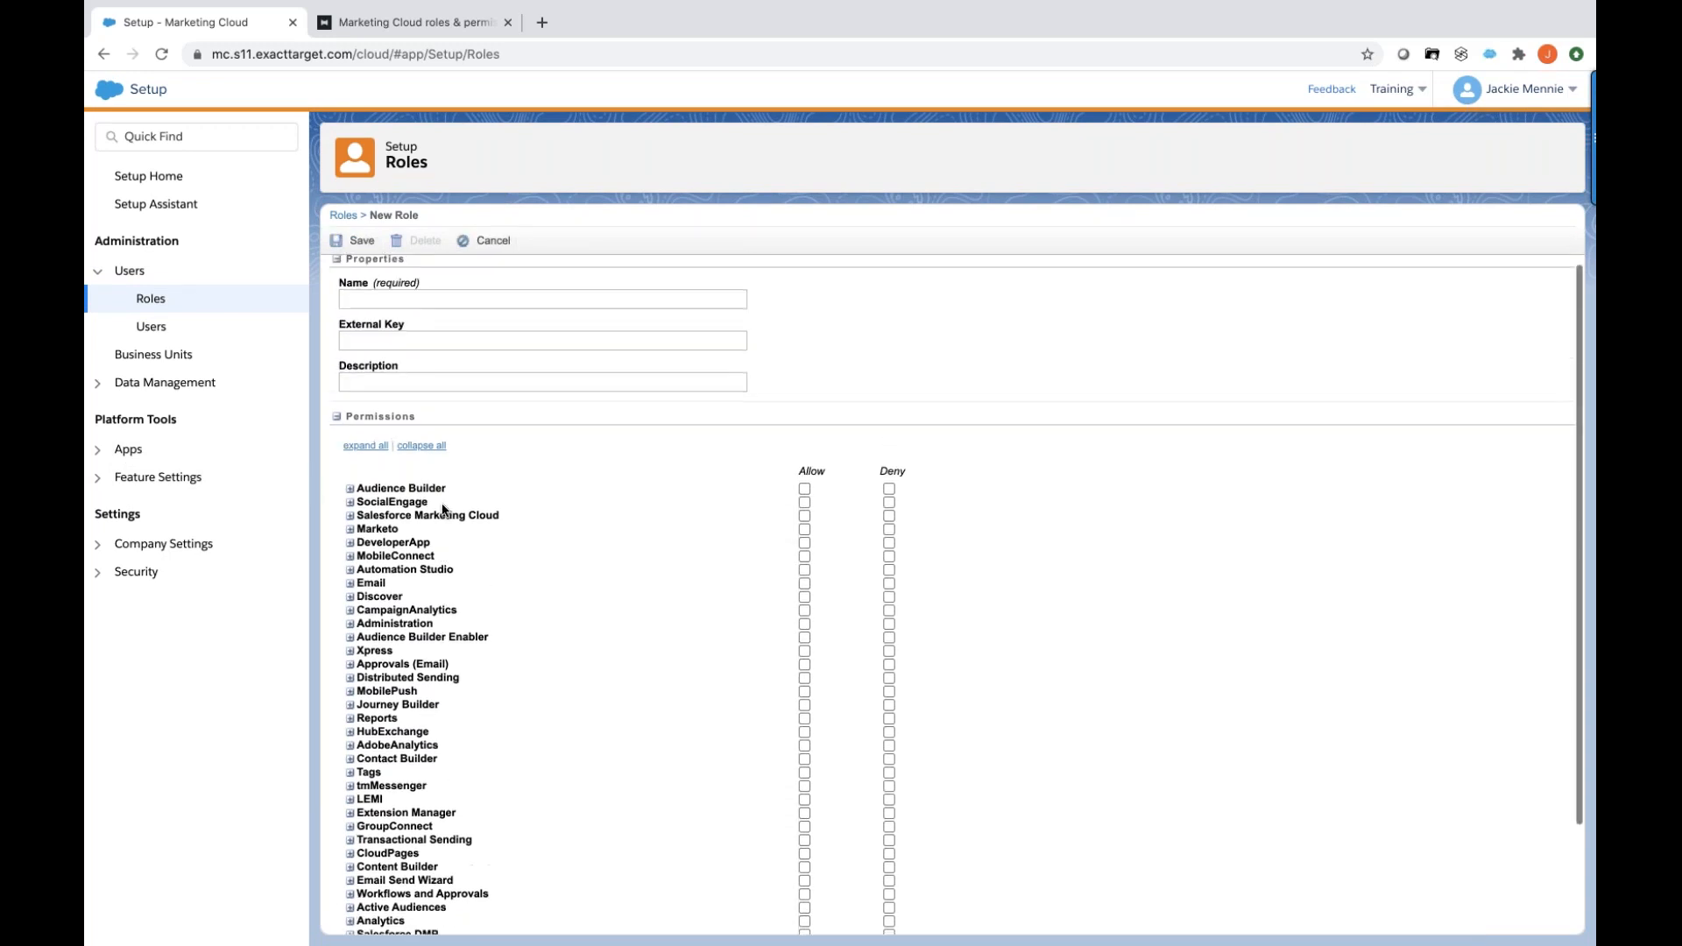
scroll(442, 520, down, 2)
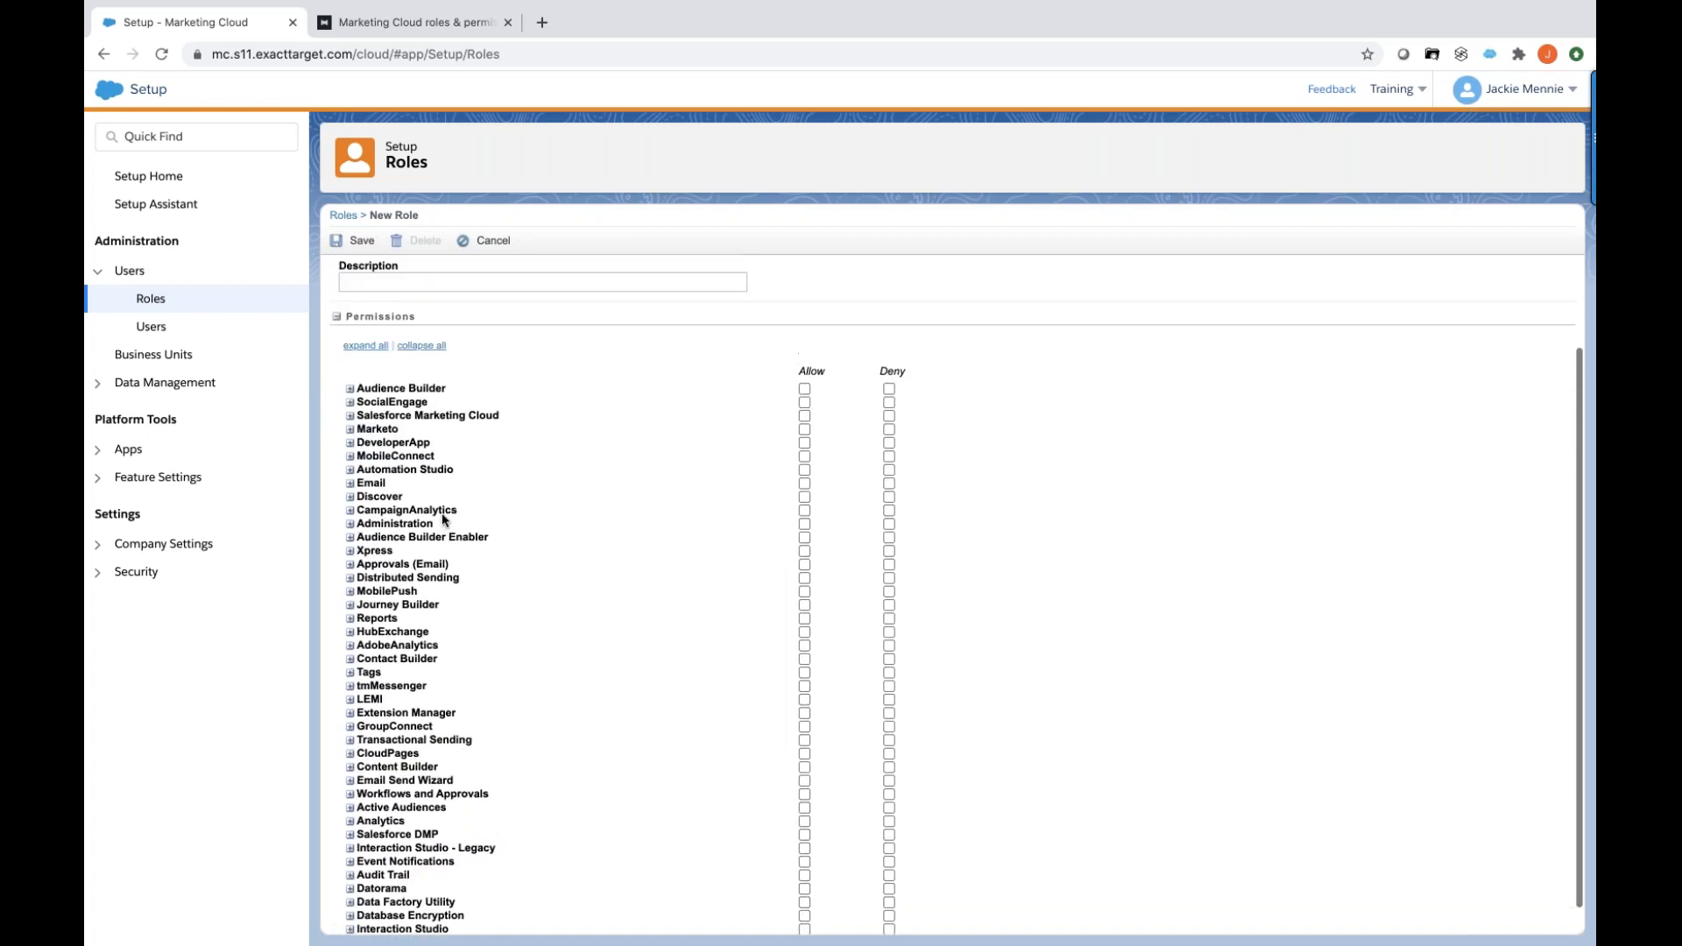
Expand all permission categories of the new role, examine the detailed permissions and leave the form without saving.
click(361, 355)
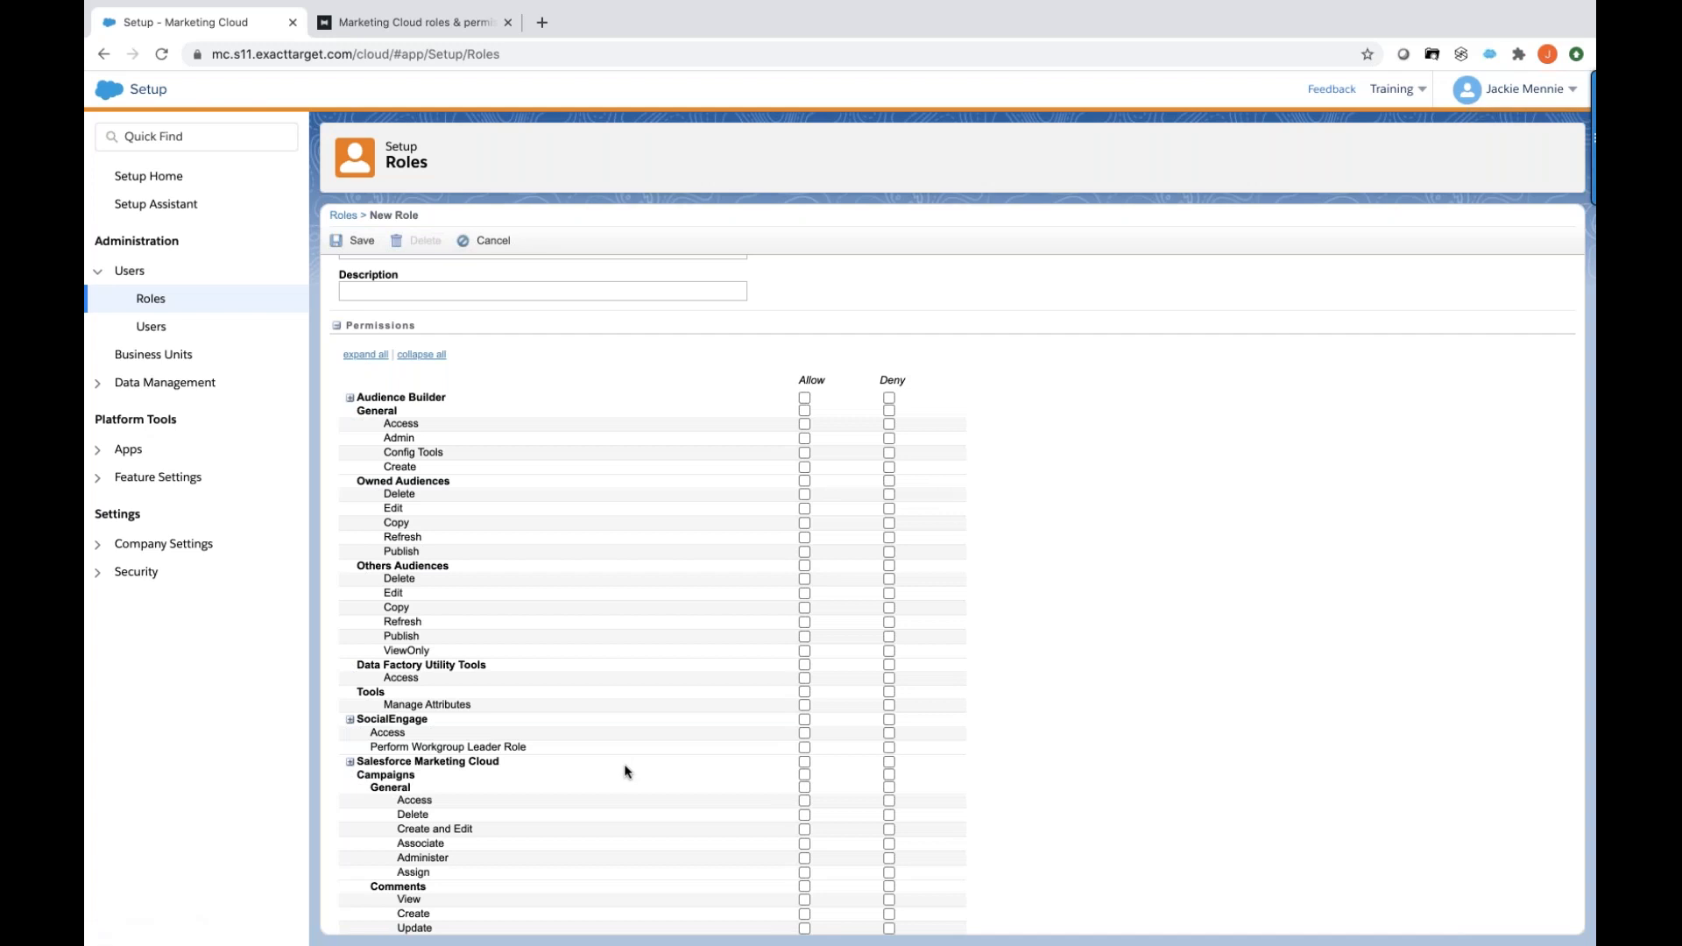
scroll(627, 771, down, 5)
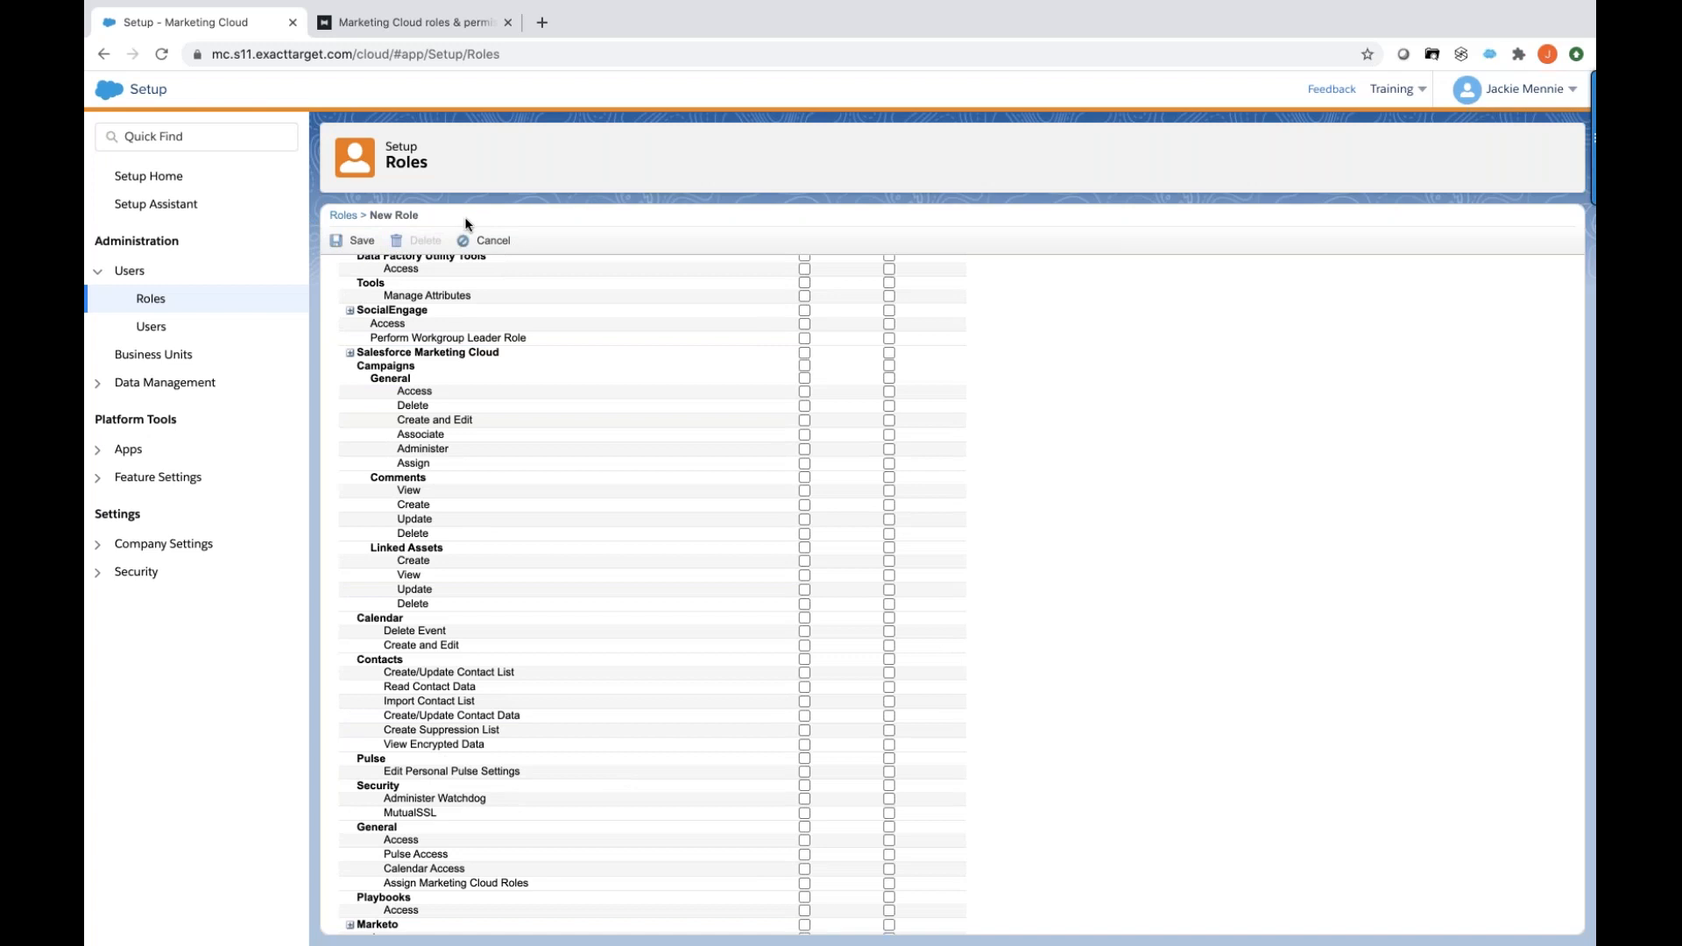
click(481, 240)
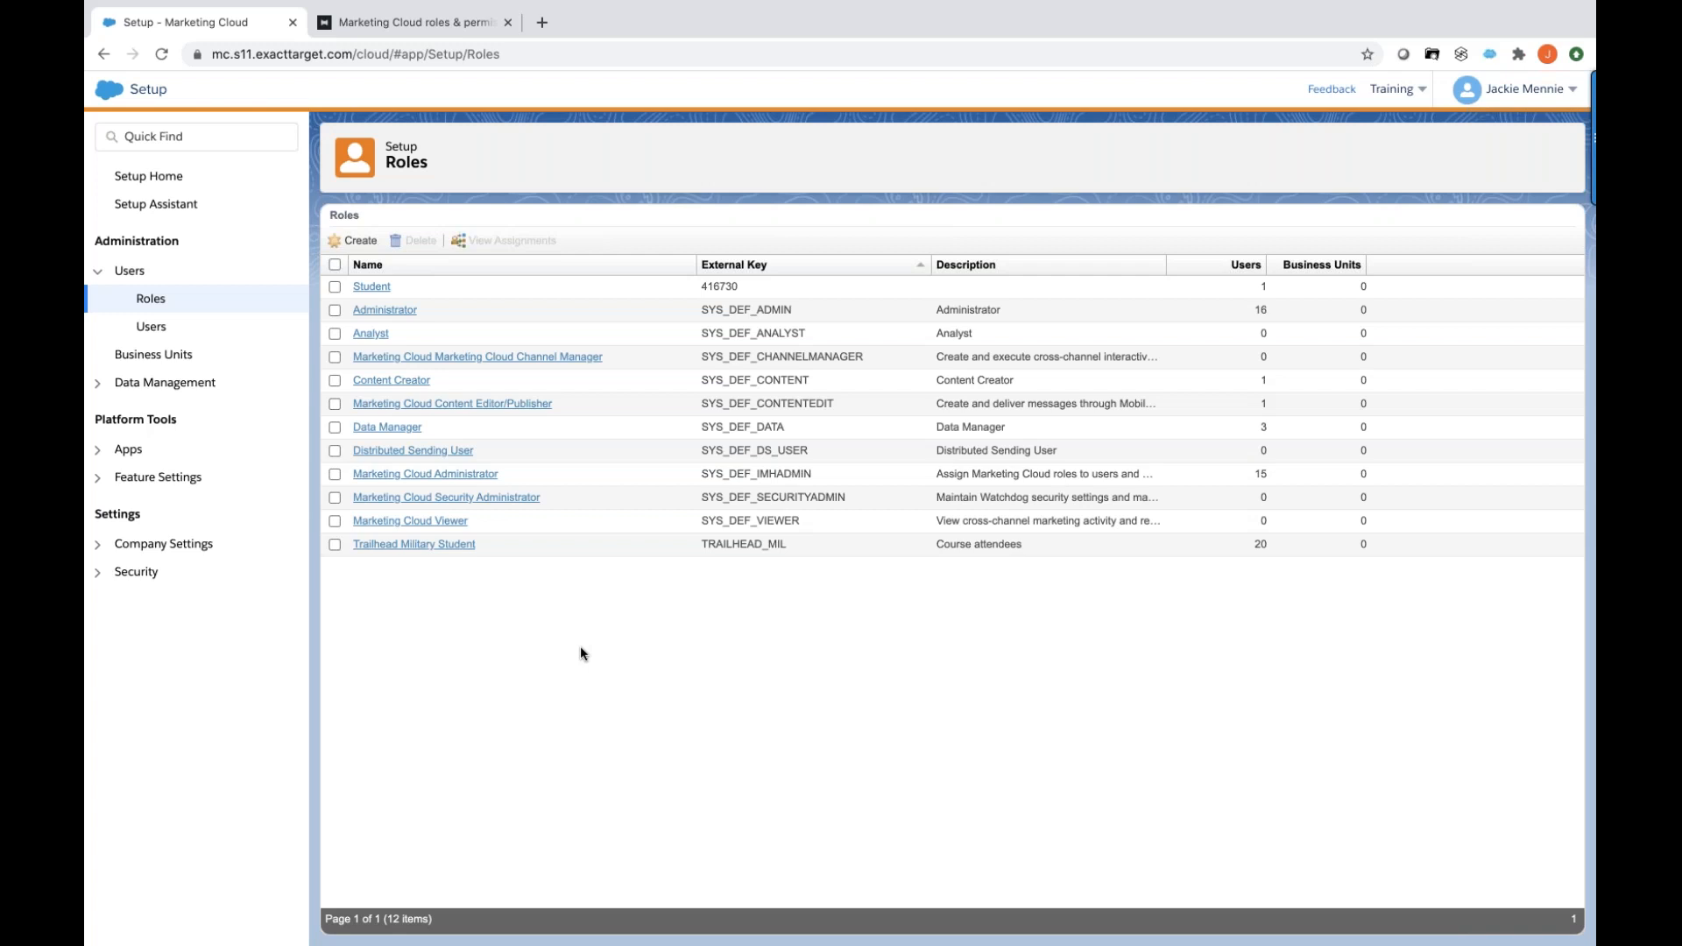
Sort the roles list alphabetically by name with no role selected.
click(335, 521)
click(329, 519)
click(478, 266)
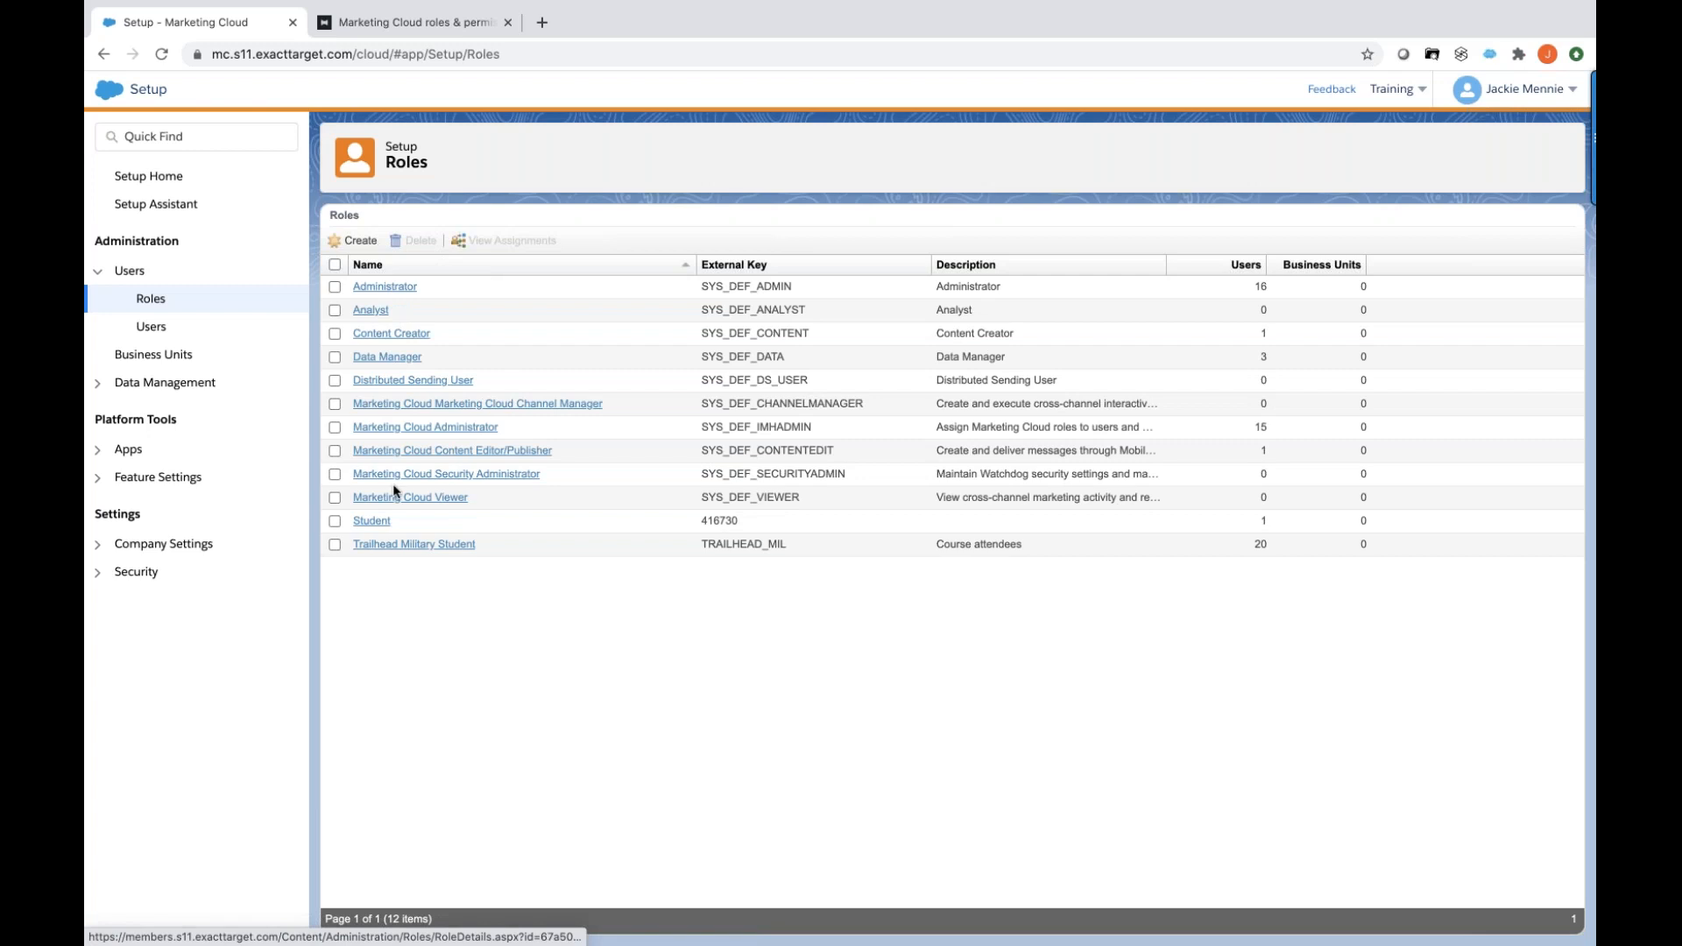
Select the five Marketing Cloud roles: Viewer, Security Administrator, Content Editor/Publisher, Administrator and Channel Manager.
click(335, 497)
click(333, 475)
click(334, 450)
click(335, 427)
click(334, 404)
click(334, 404)
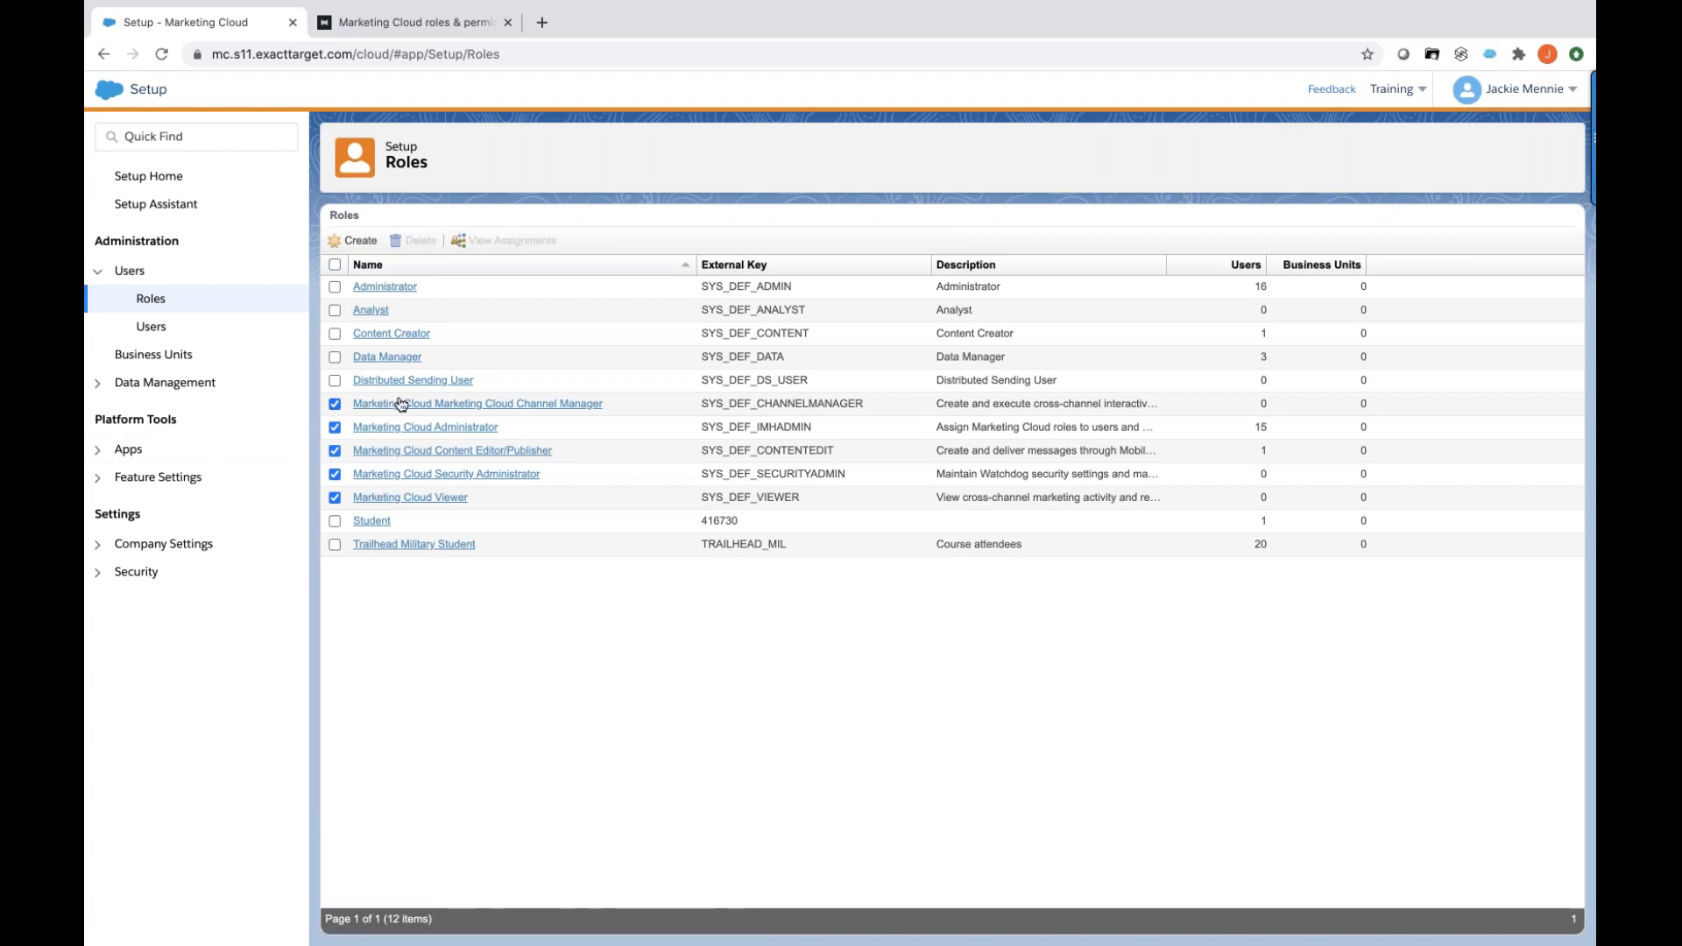
Clear the selection of all five Marketing Cloud roles.
click(336, 498)
click(334, 474)
click(334, 450)
click(333, 428)
click(335, 403)
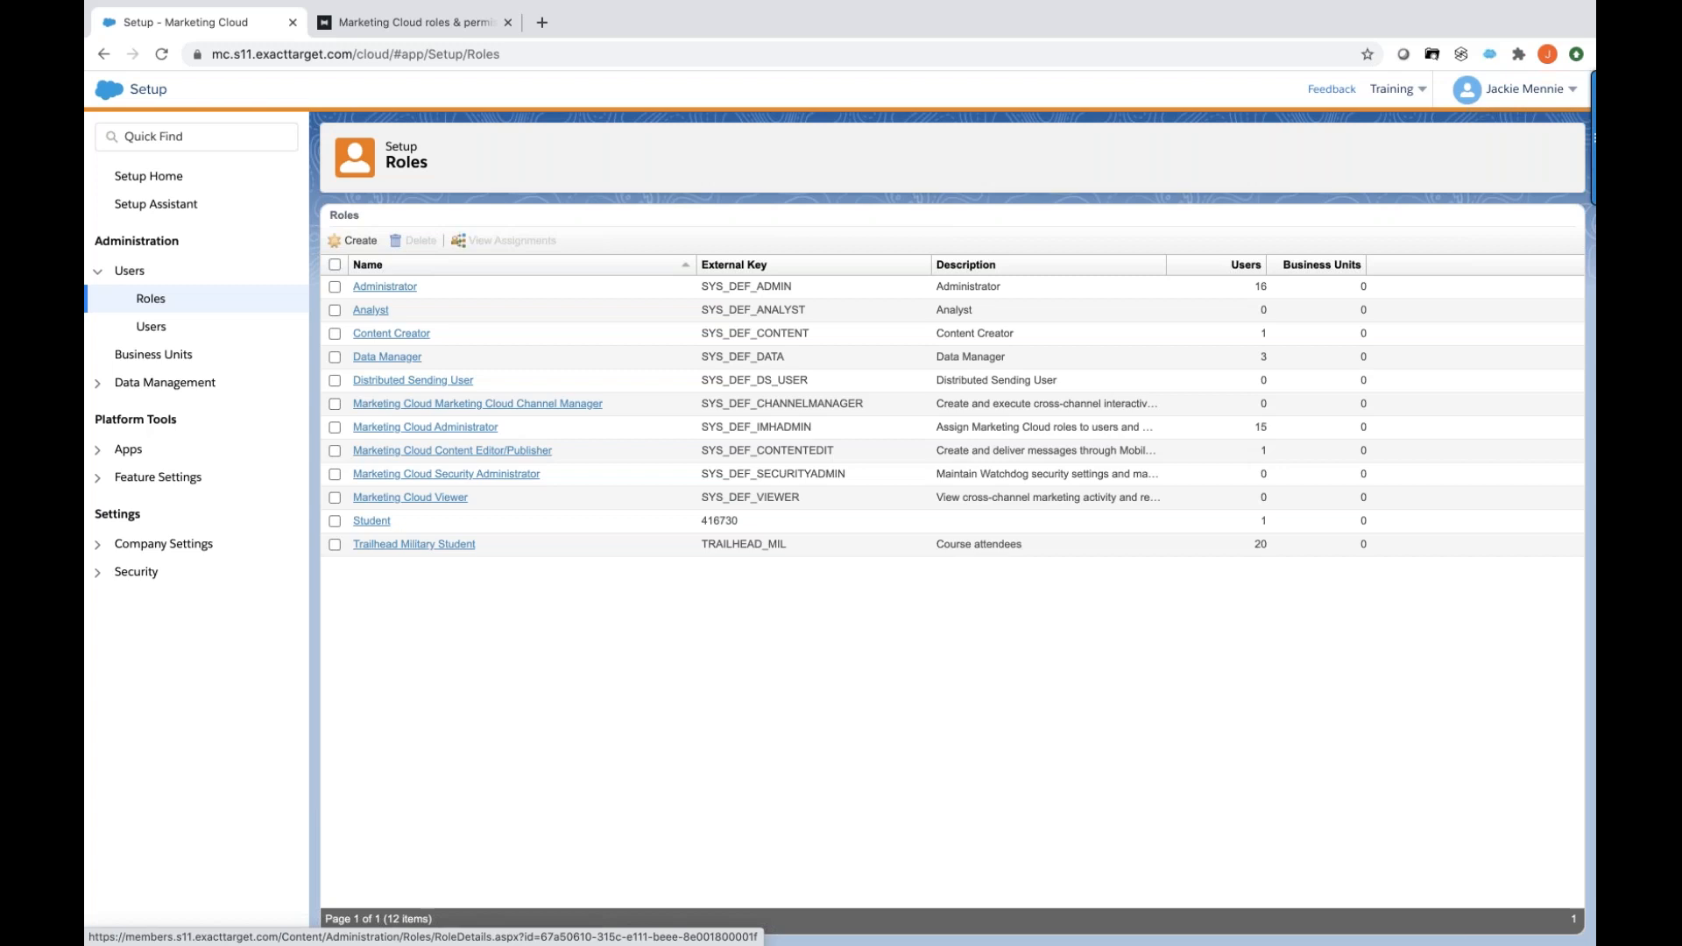
Open the Analyst role, expand all its permissions and examine the detailed Allow and Deny settings.
click(371, 312)
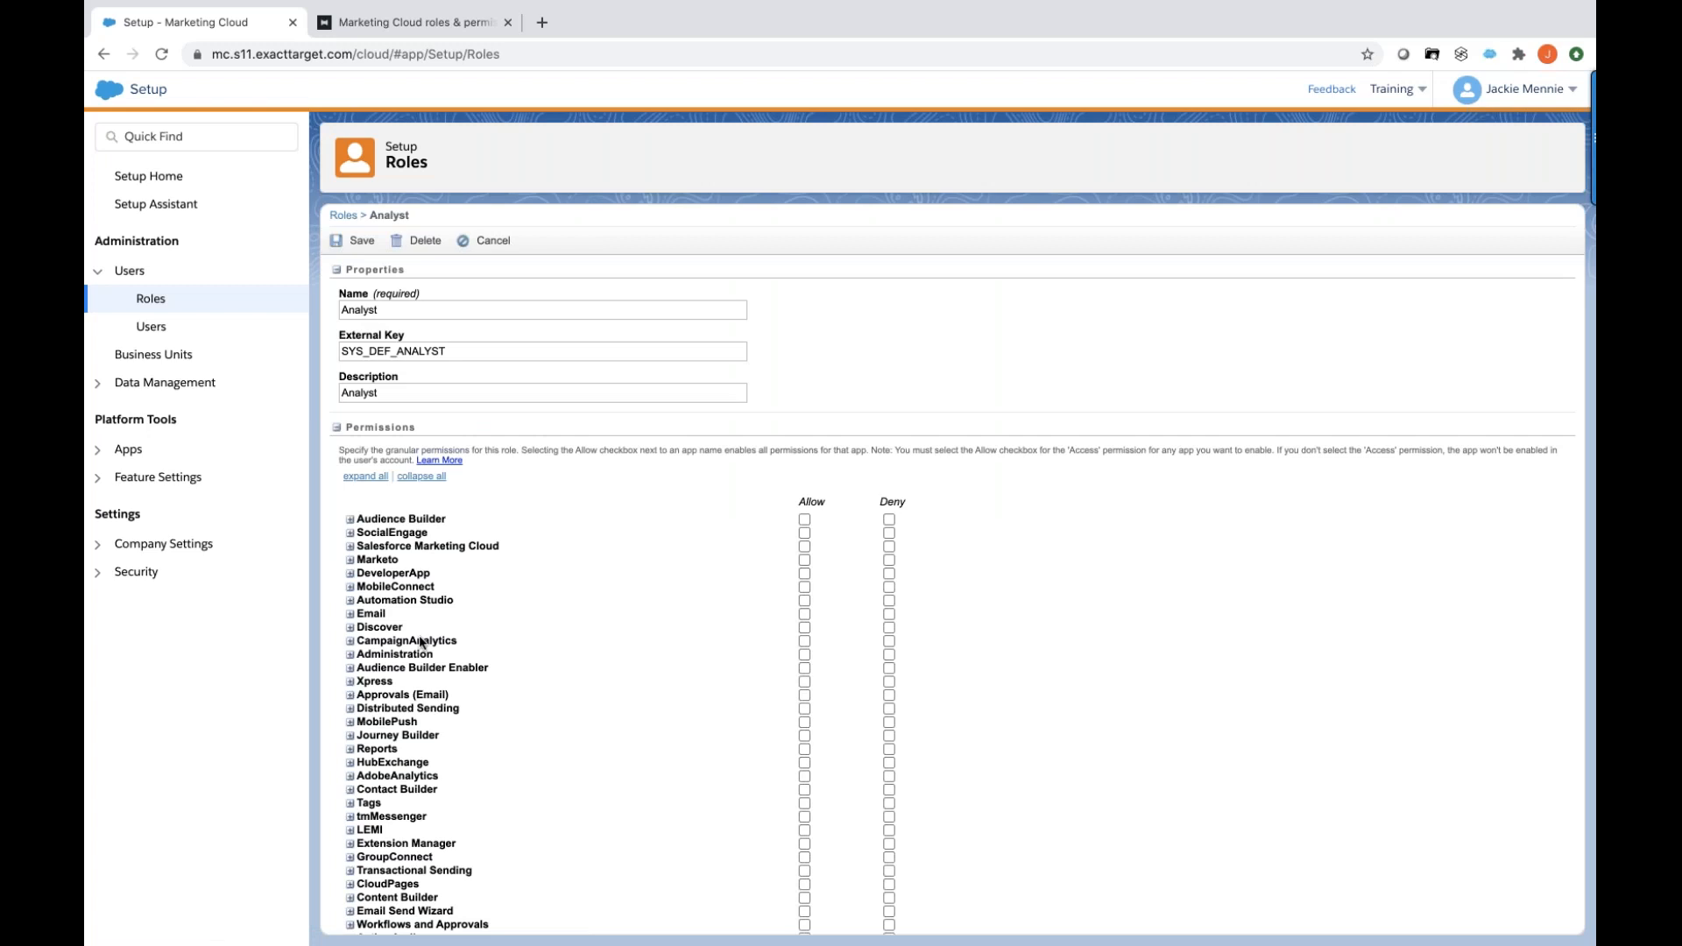
click(369, 478)
scroll(571, 749, down, 15)
scroll(574, 744, down, 20)
scroll(576, 739, down, 10)
scroll(575, 732, down, 5)
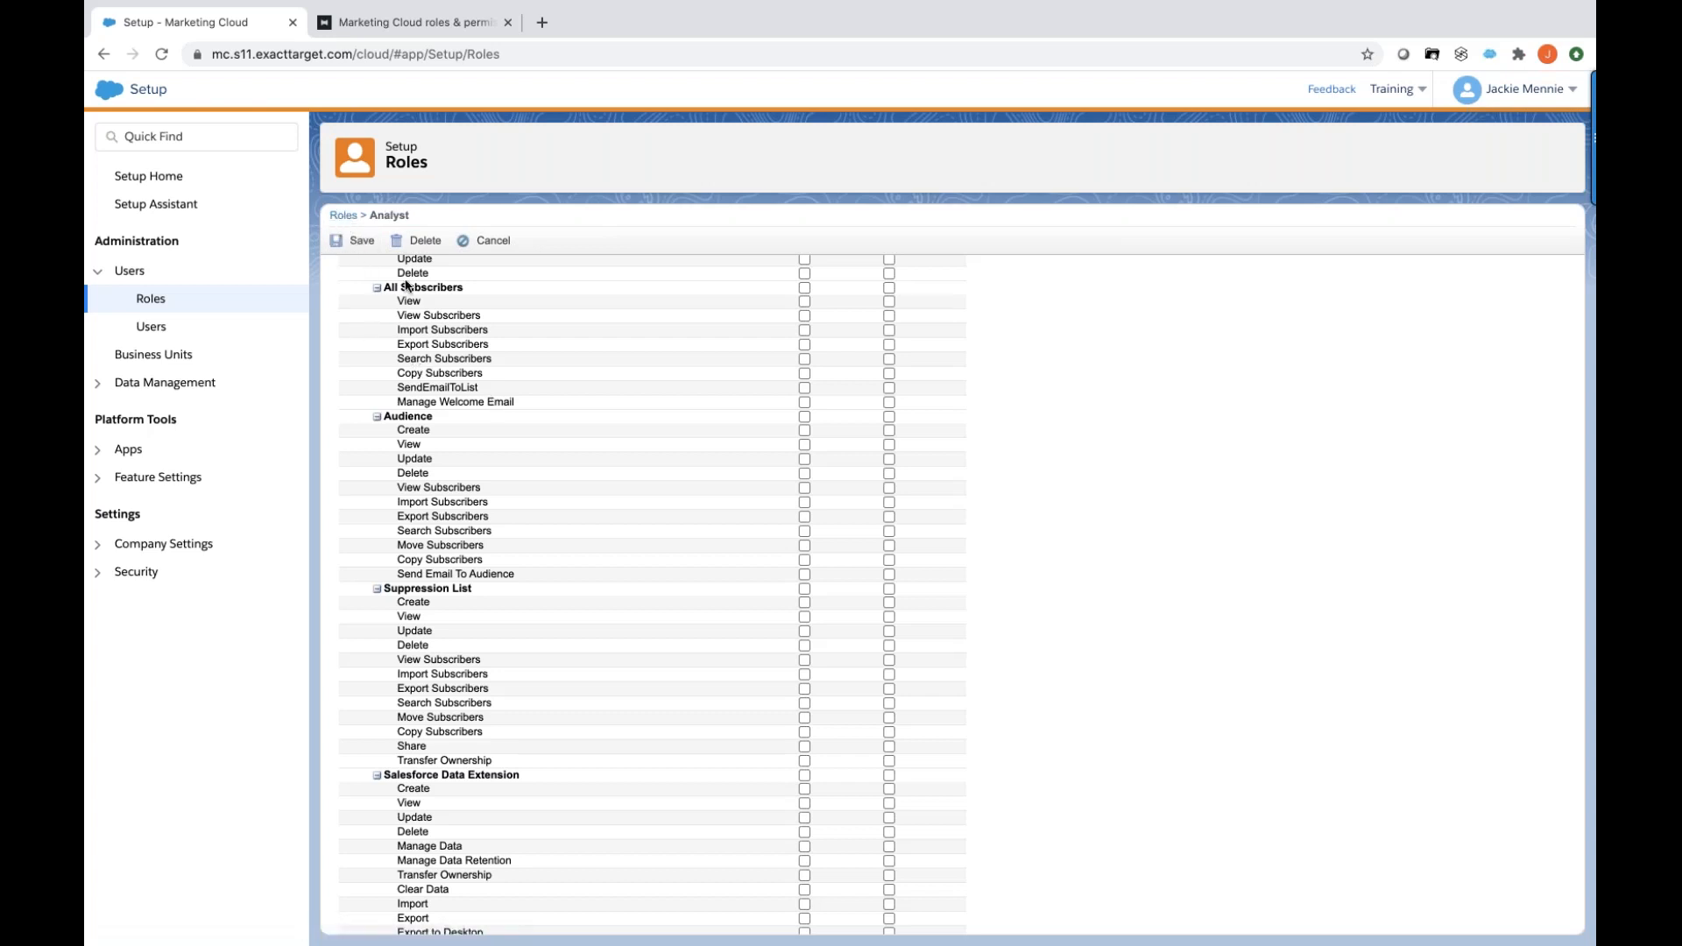
Revisit the roles and permissions article for its default role explanations and return to the Analyst role in Setup.
click(412, 25)
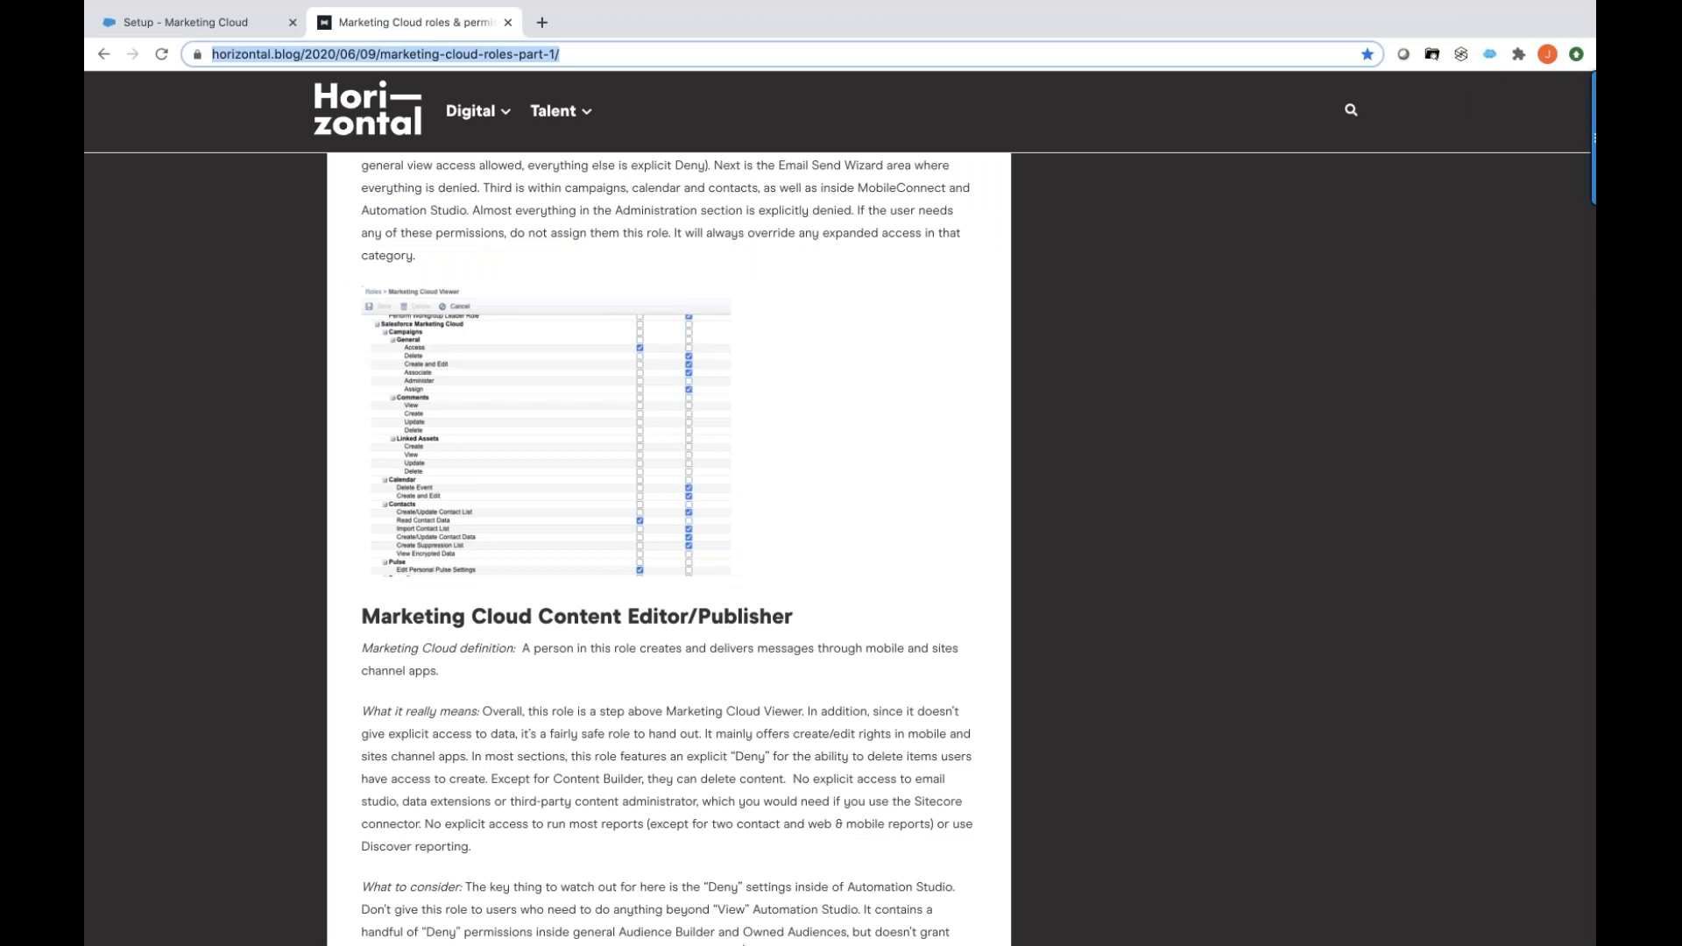
click(200, 25)
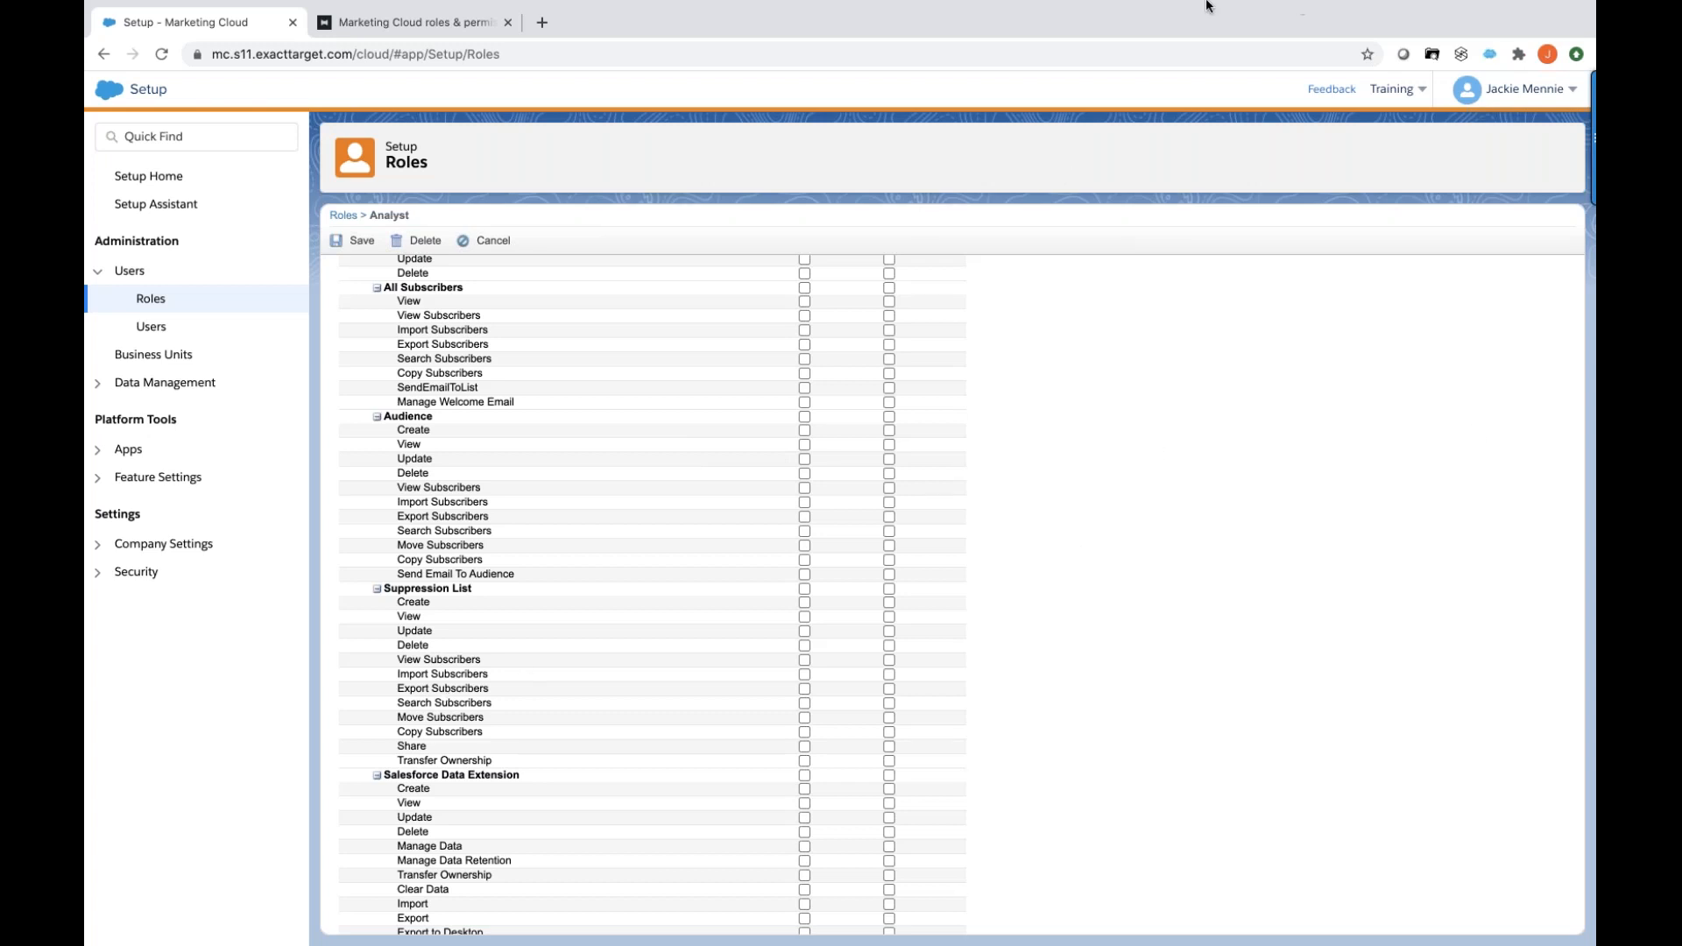
mouse_move(1207, 6)
Open the business units list and bring up a blank new business unit form.
click(133, 361)
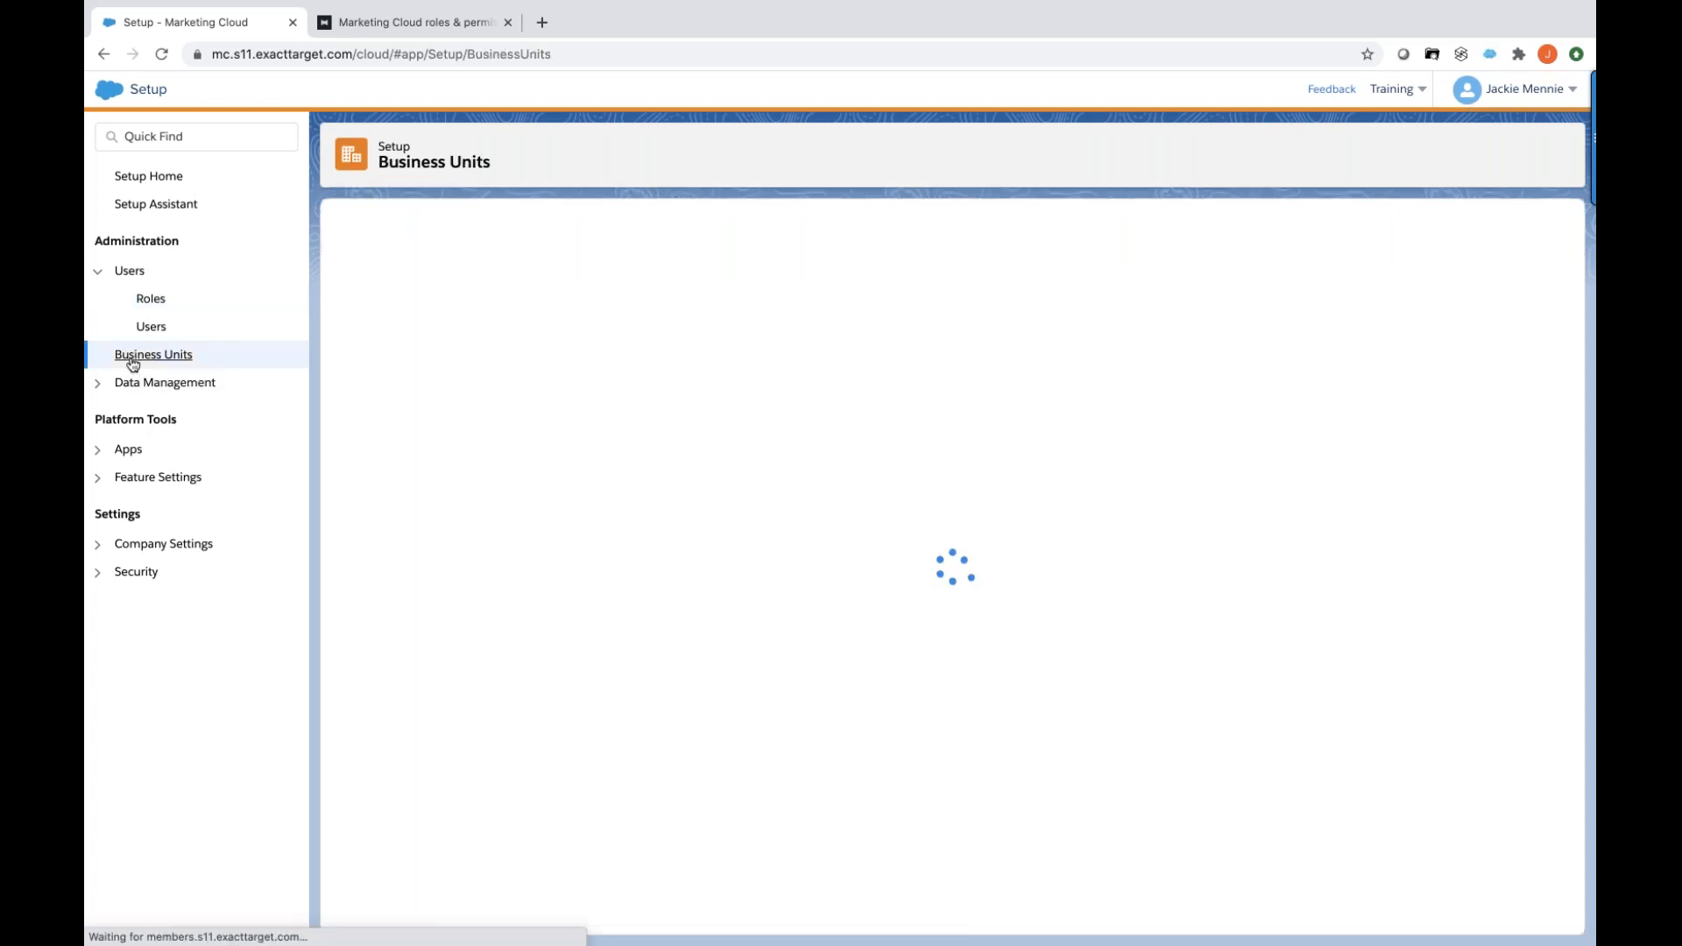
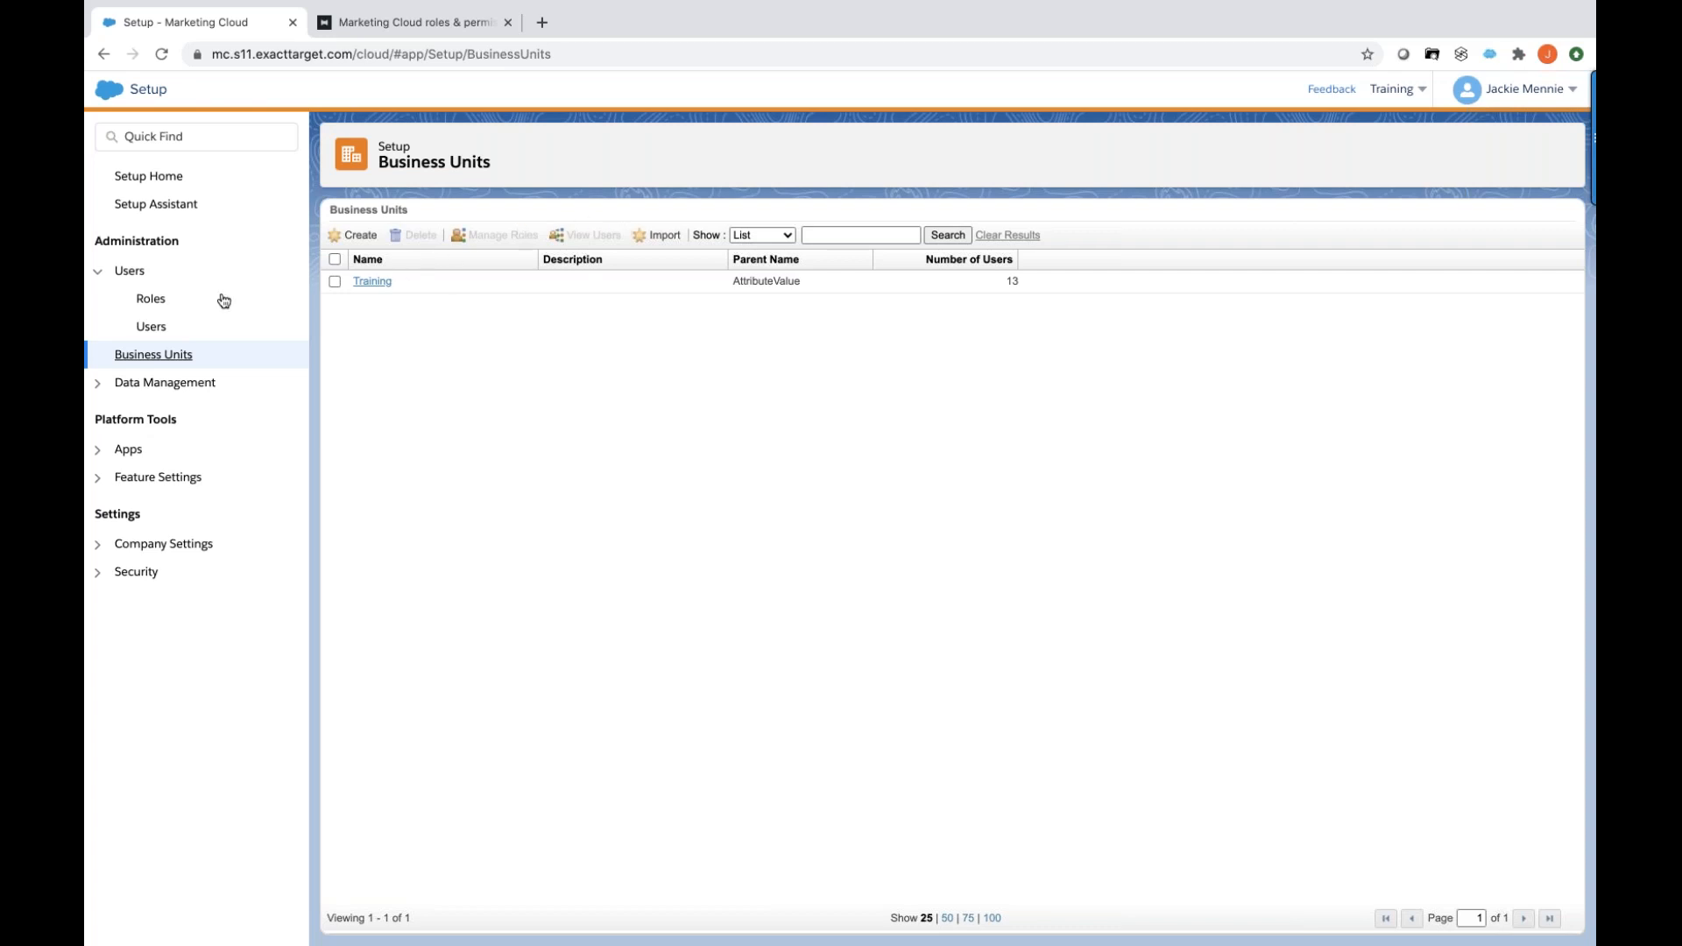
click(355, 235)
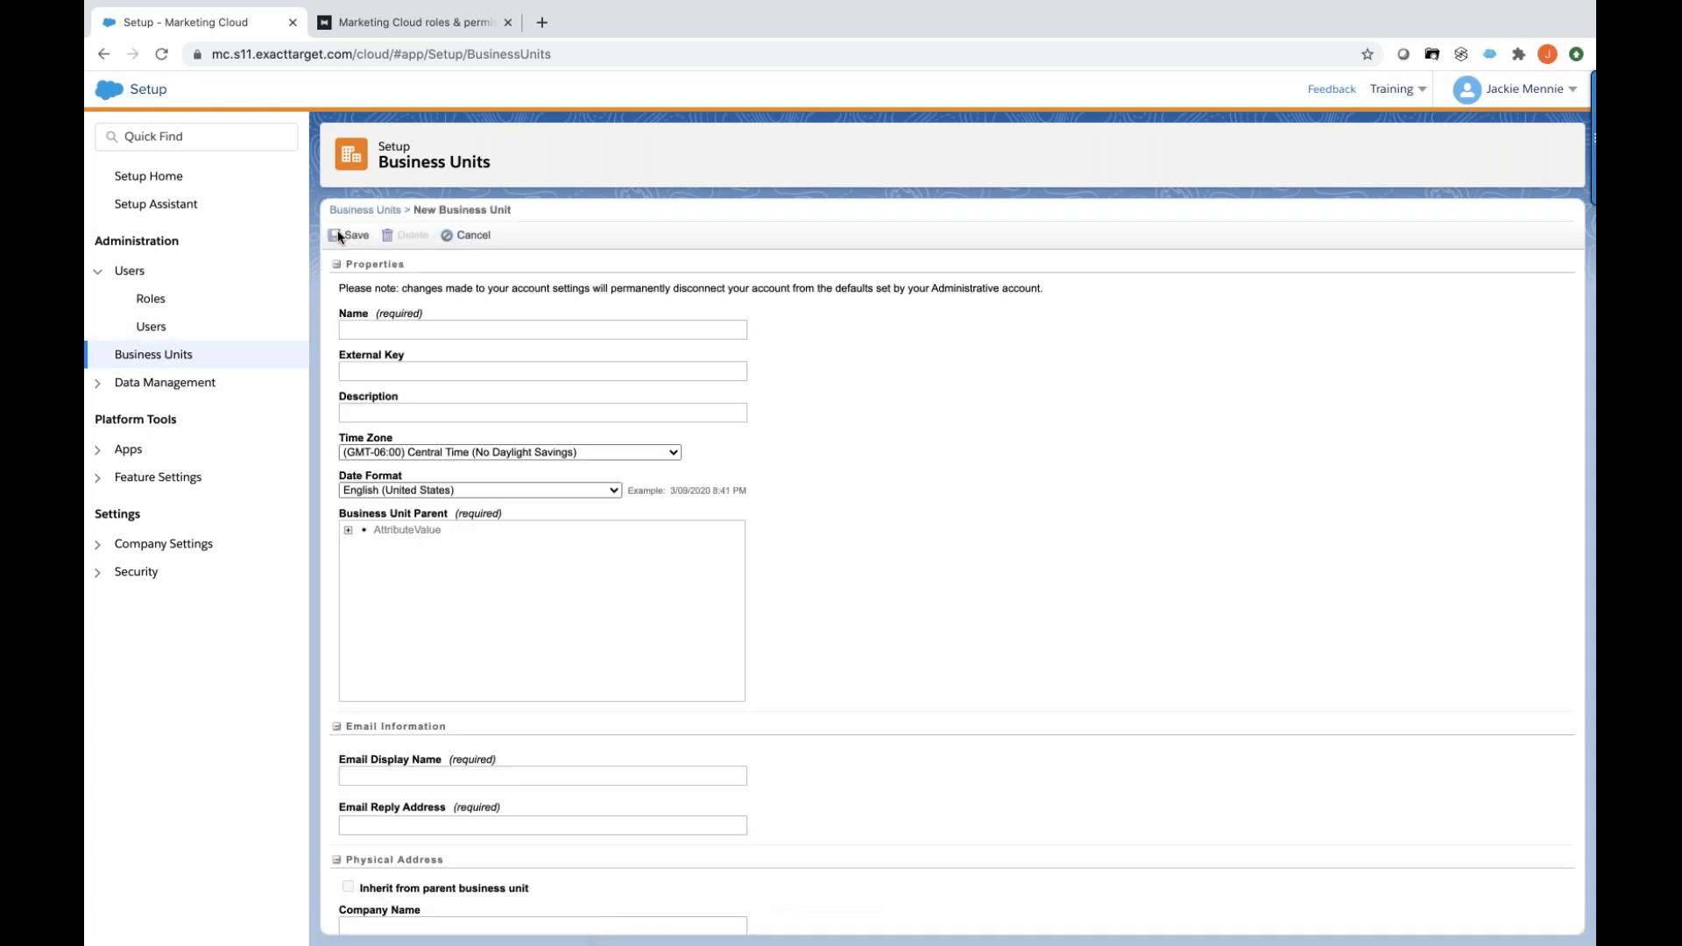
Examine the Name, External Key and Time Zone fields of the new business unit form, including the available time zones.
click(402, 324)
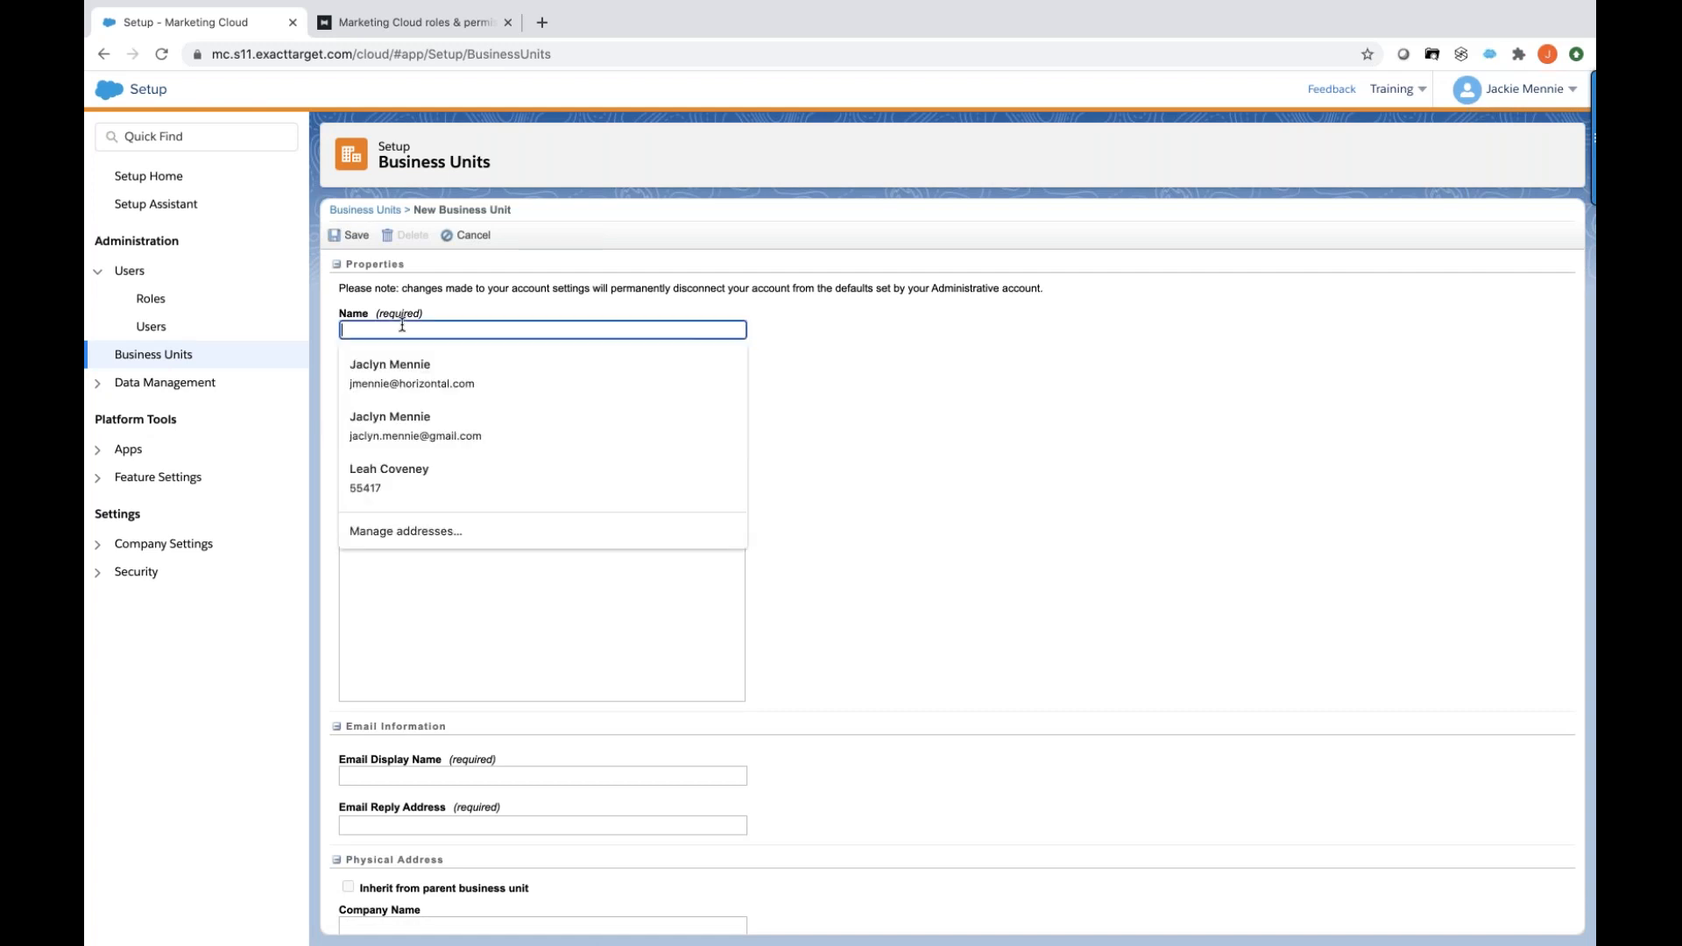
click(975, 421)
click(362, 369)
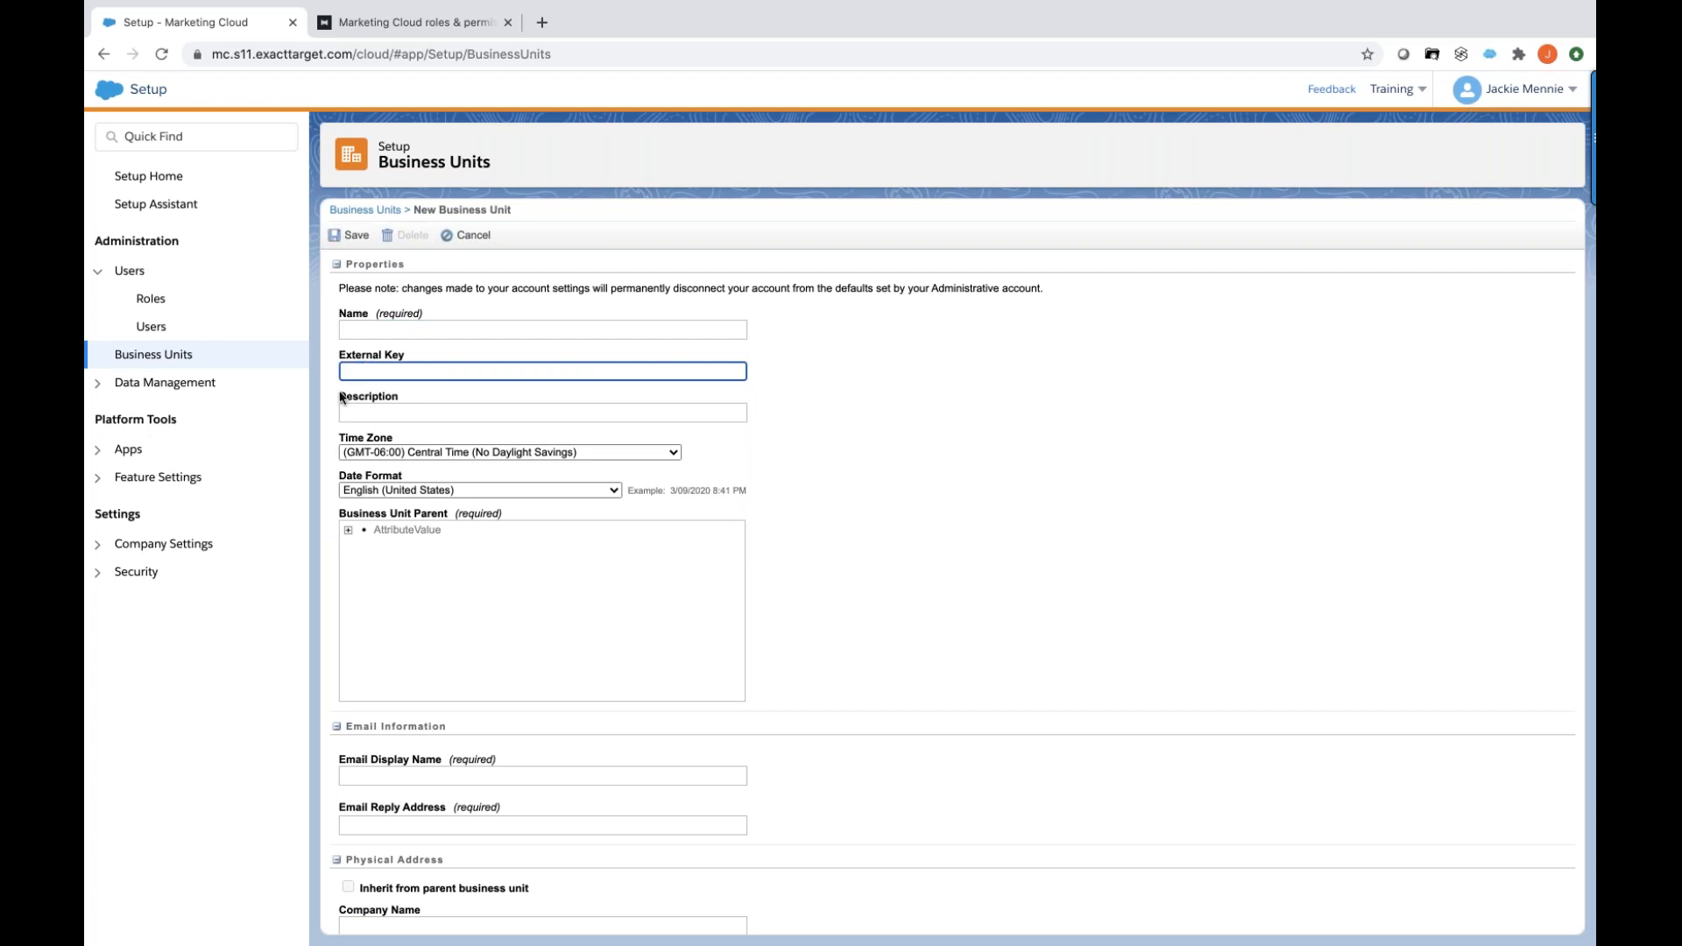
click(496, 454)
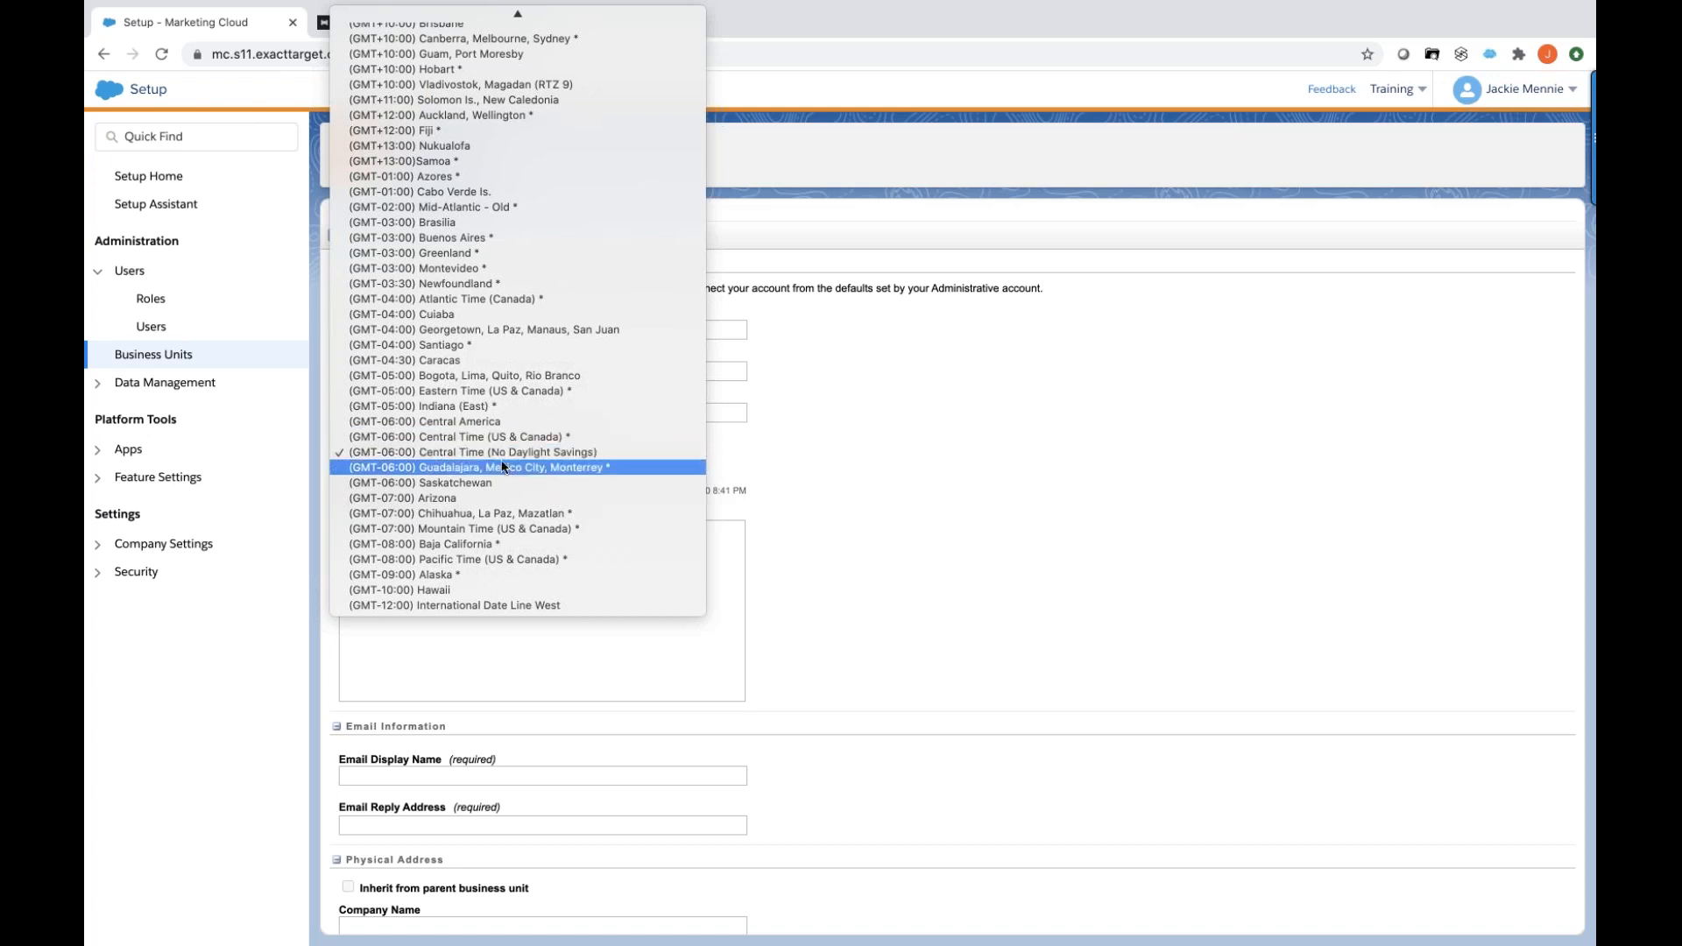
key(Up)
key(Up)
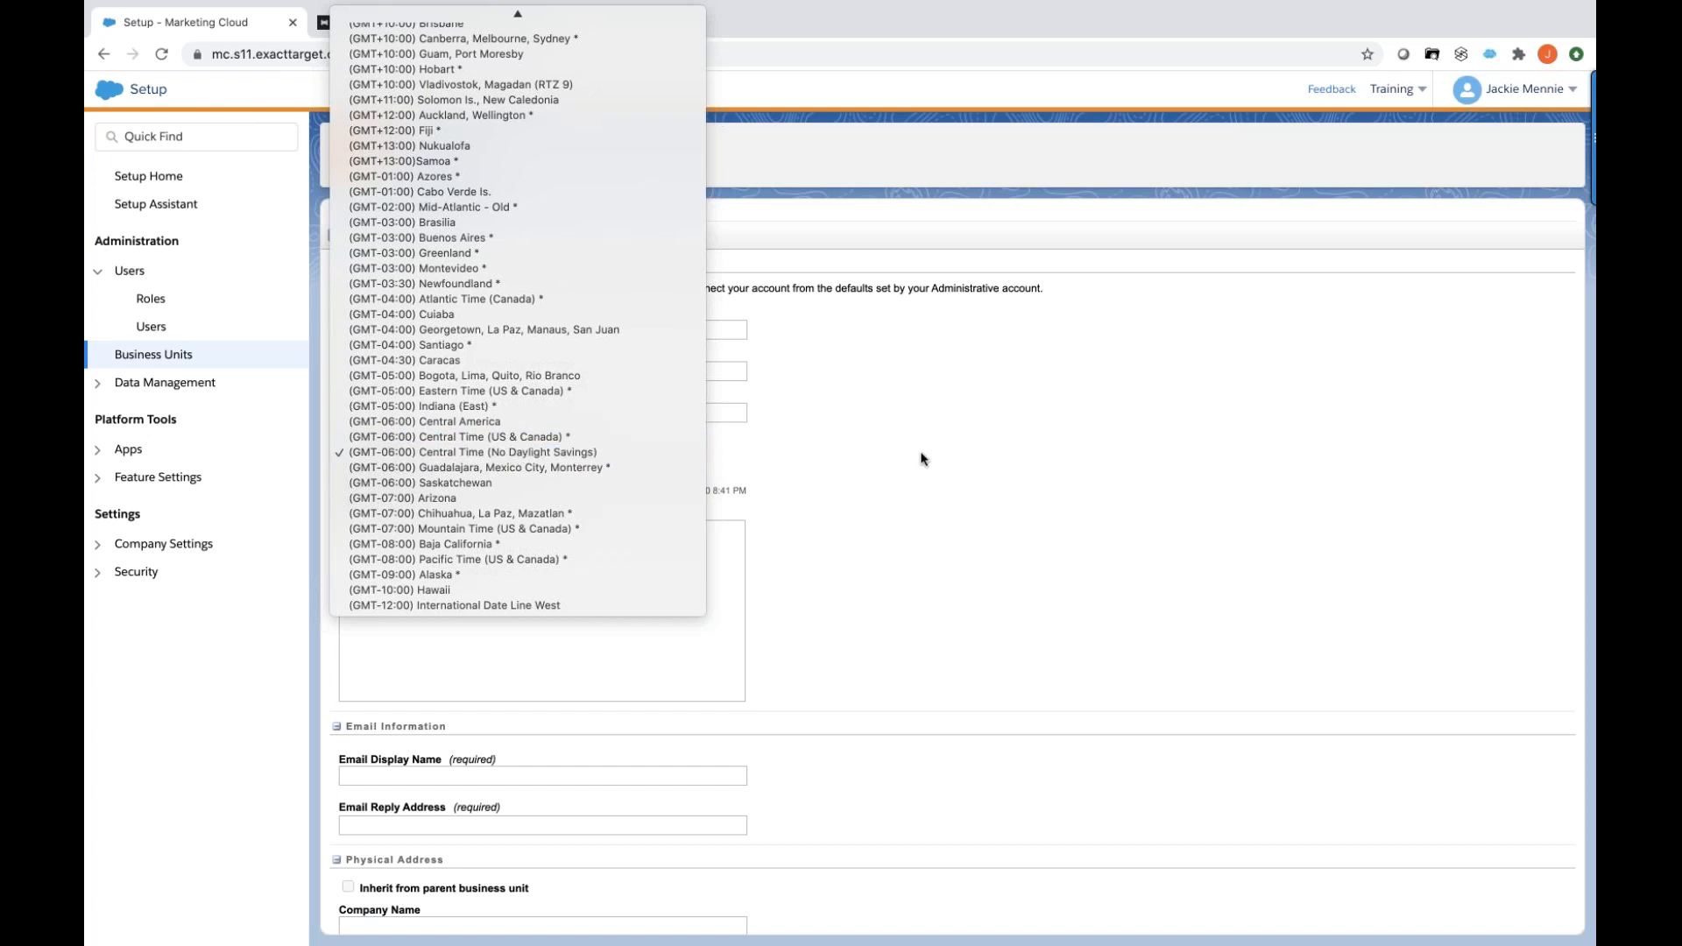
click(832, 487)
scroll(776, 590, down, 2)
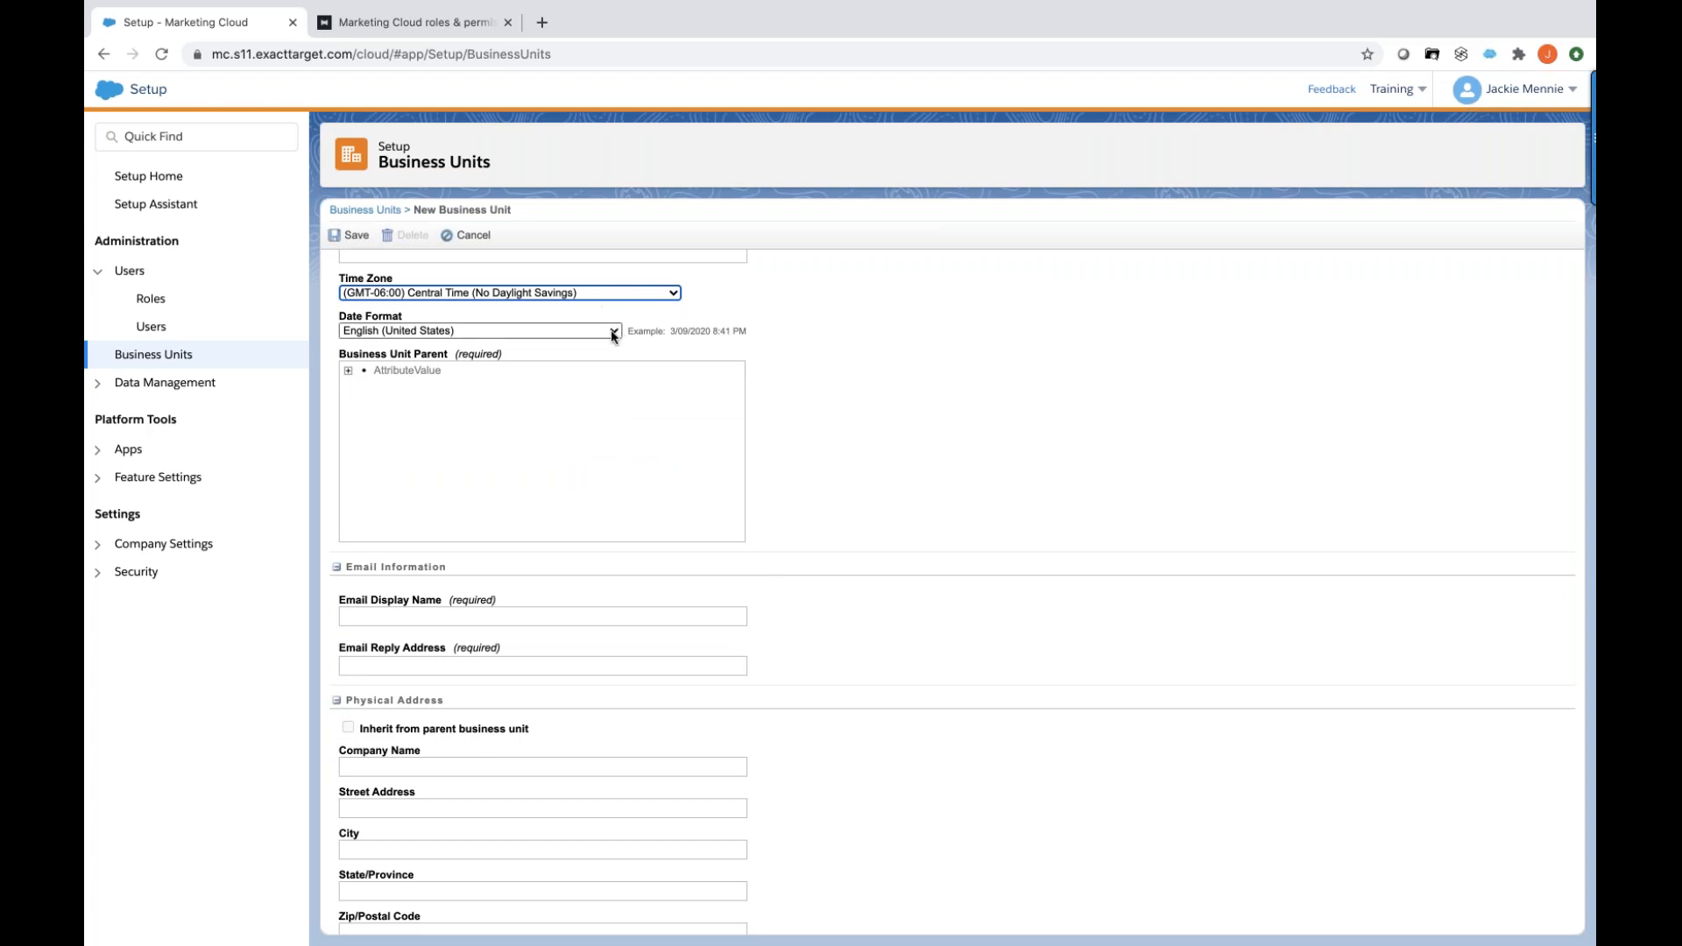
Expand the AttributeValue parent hierarchy, review the email, address and unsubscribe settings, and cancel the new business unit.
click(348, 372)
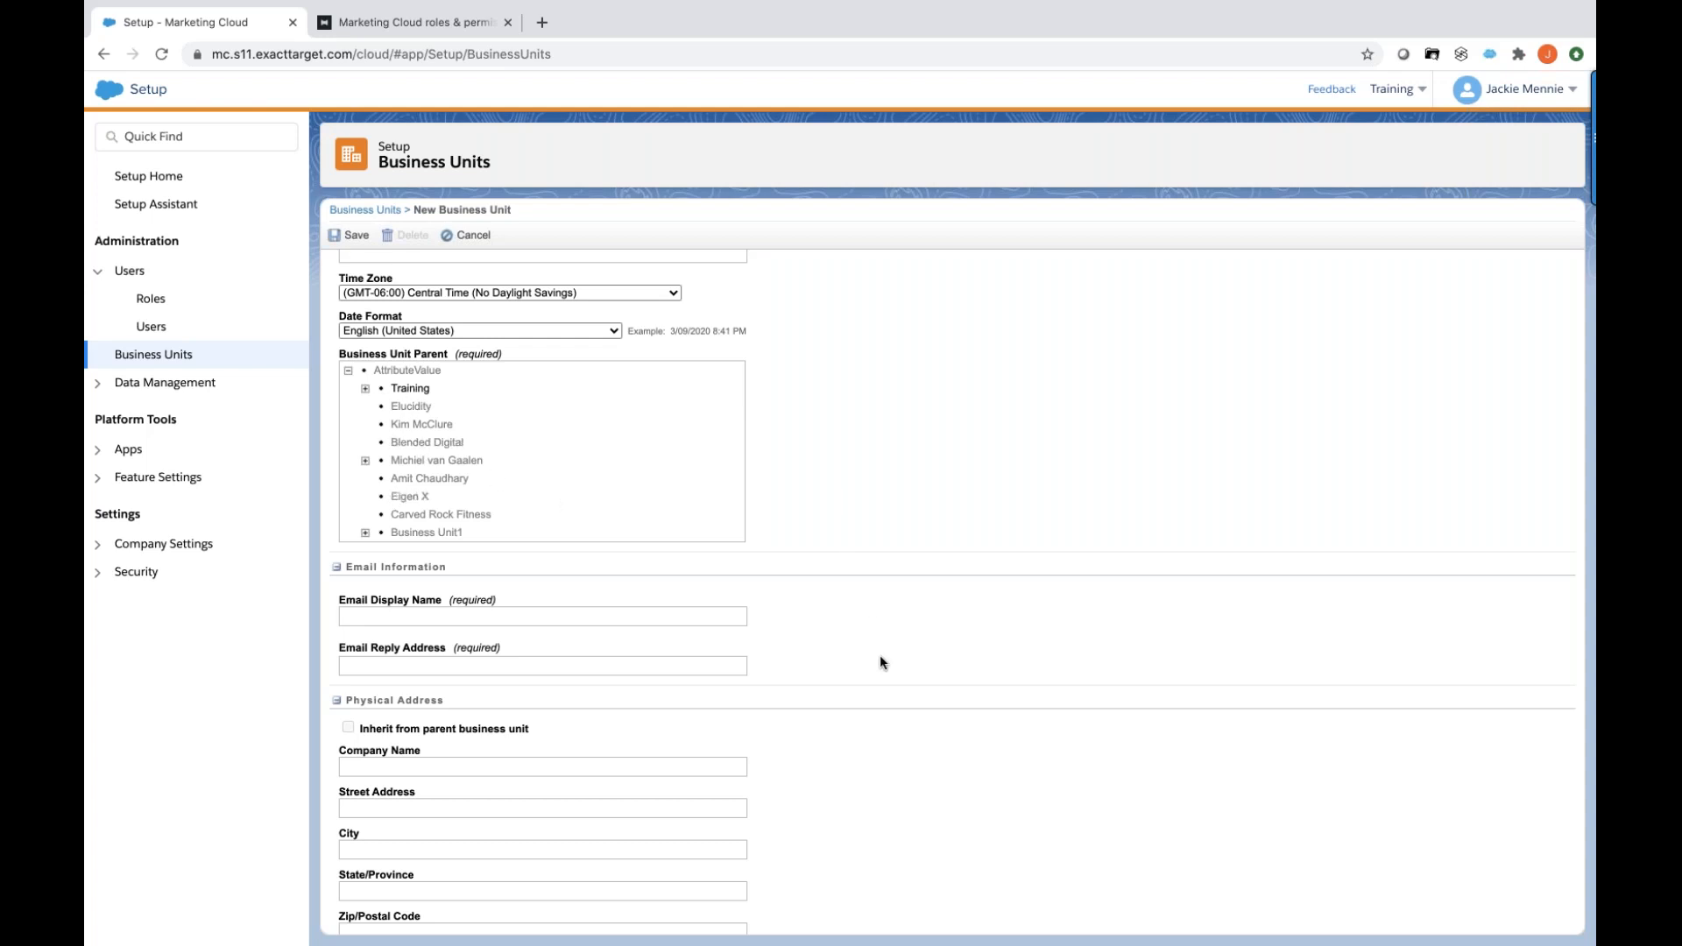
scroll(880, 659, down, 3)
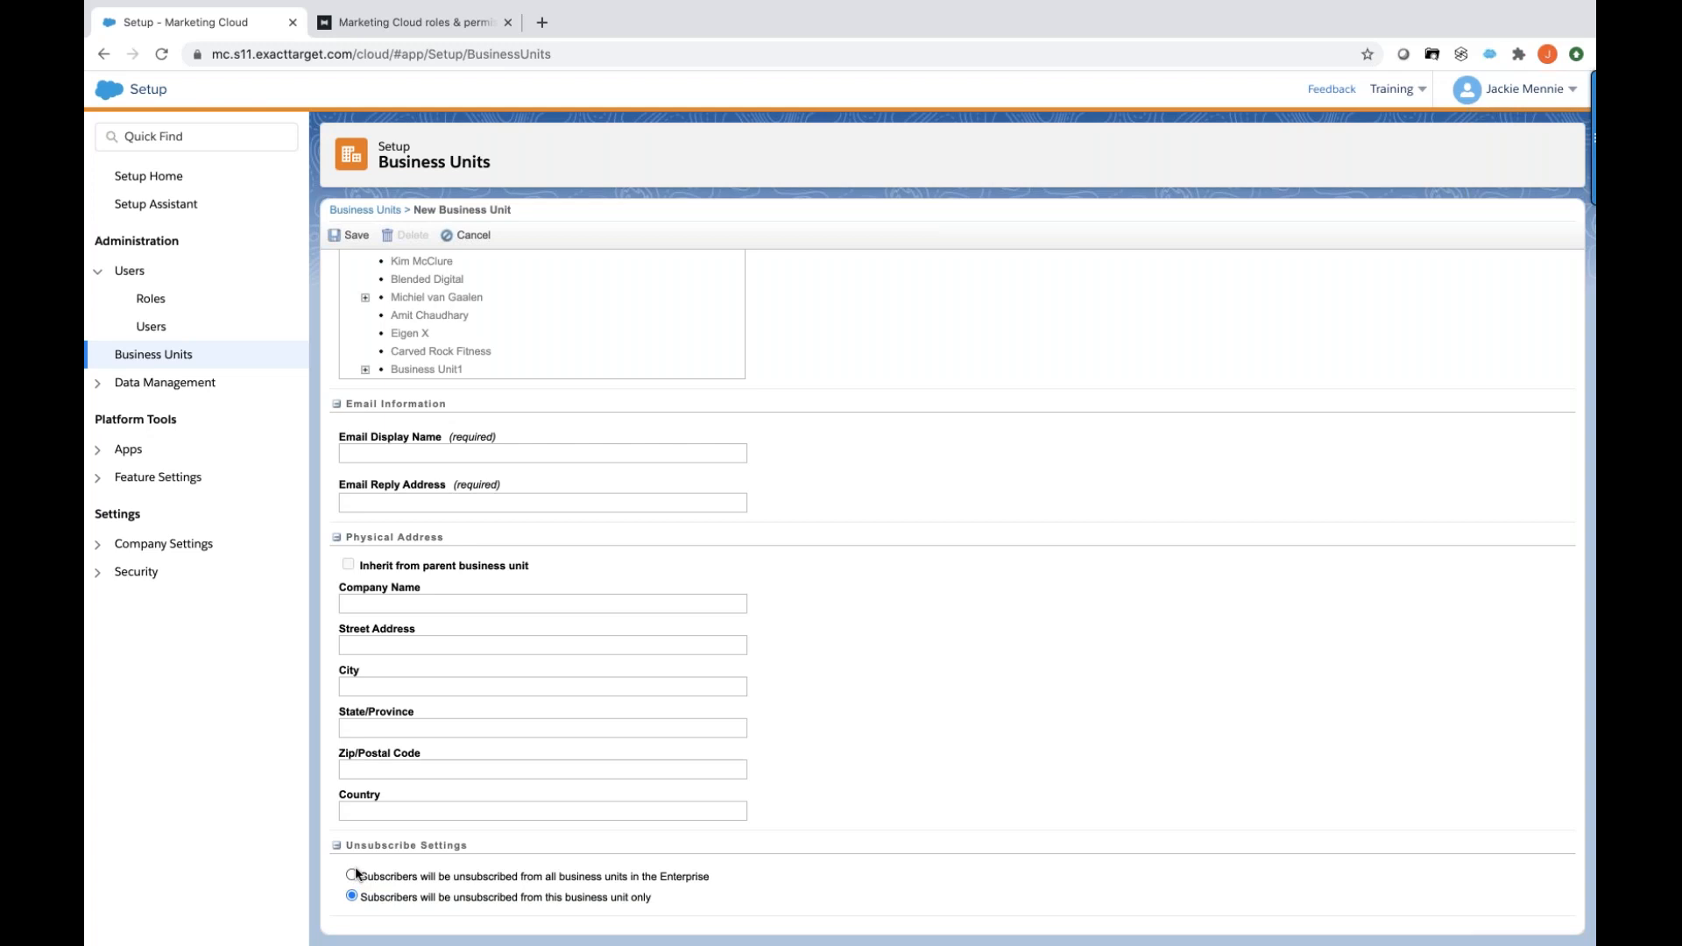
click(452, 235)
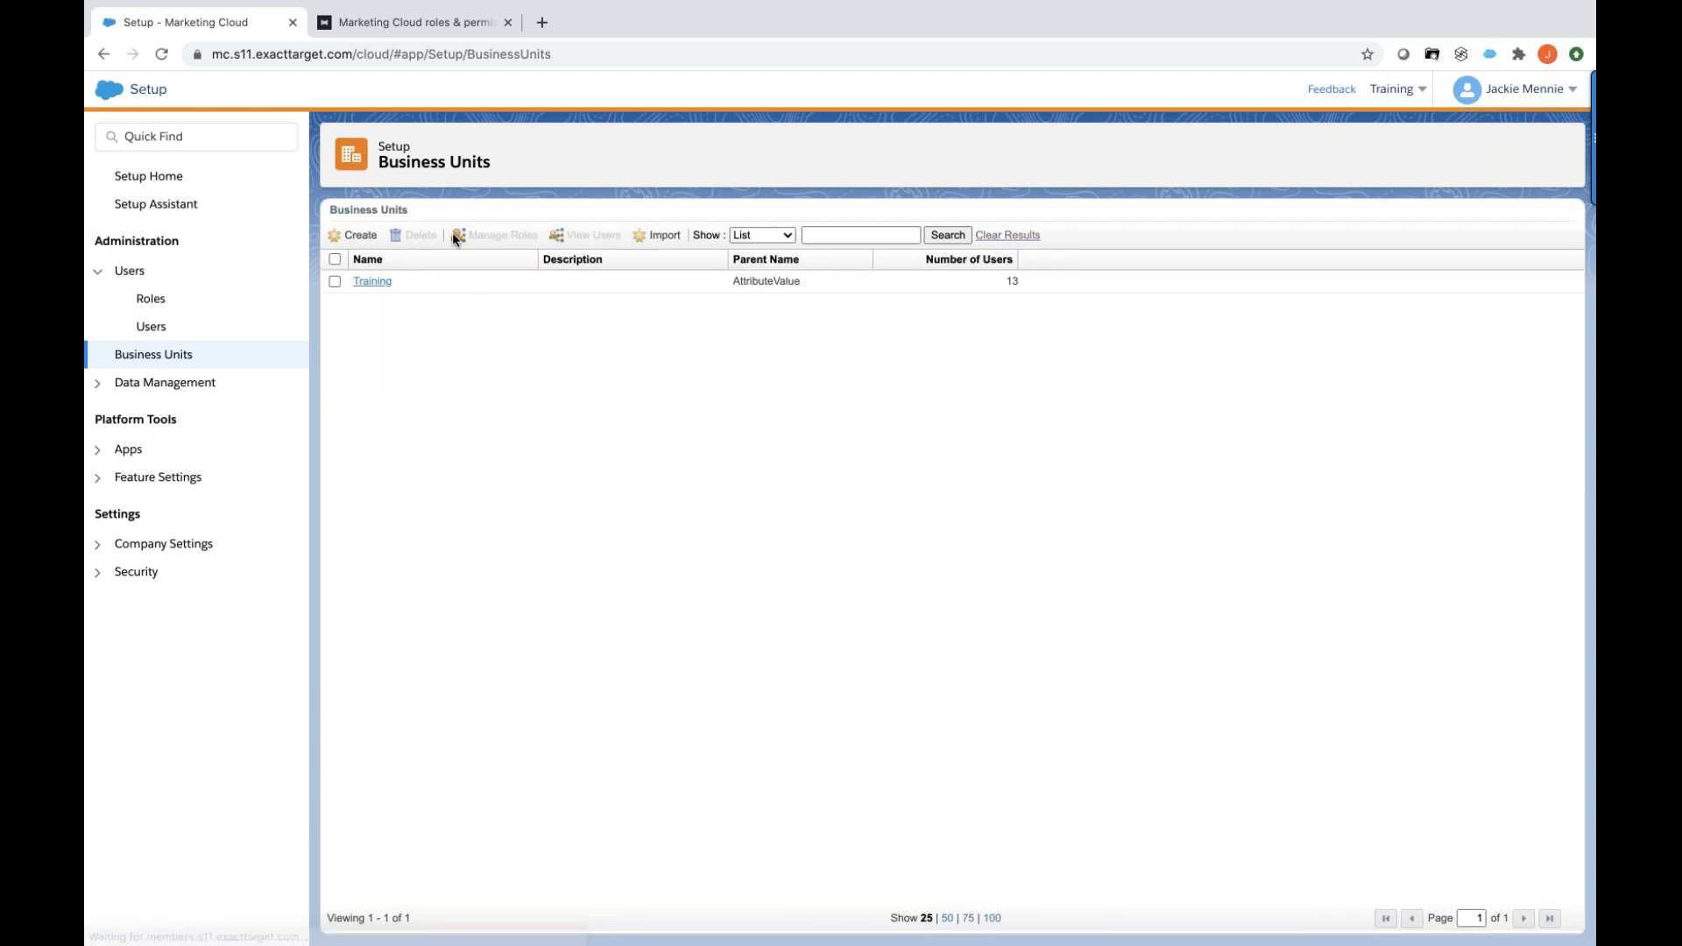
Review the Training business unit's properties, cancel out of it and select Training in the business units list.
click(373, 282)
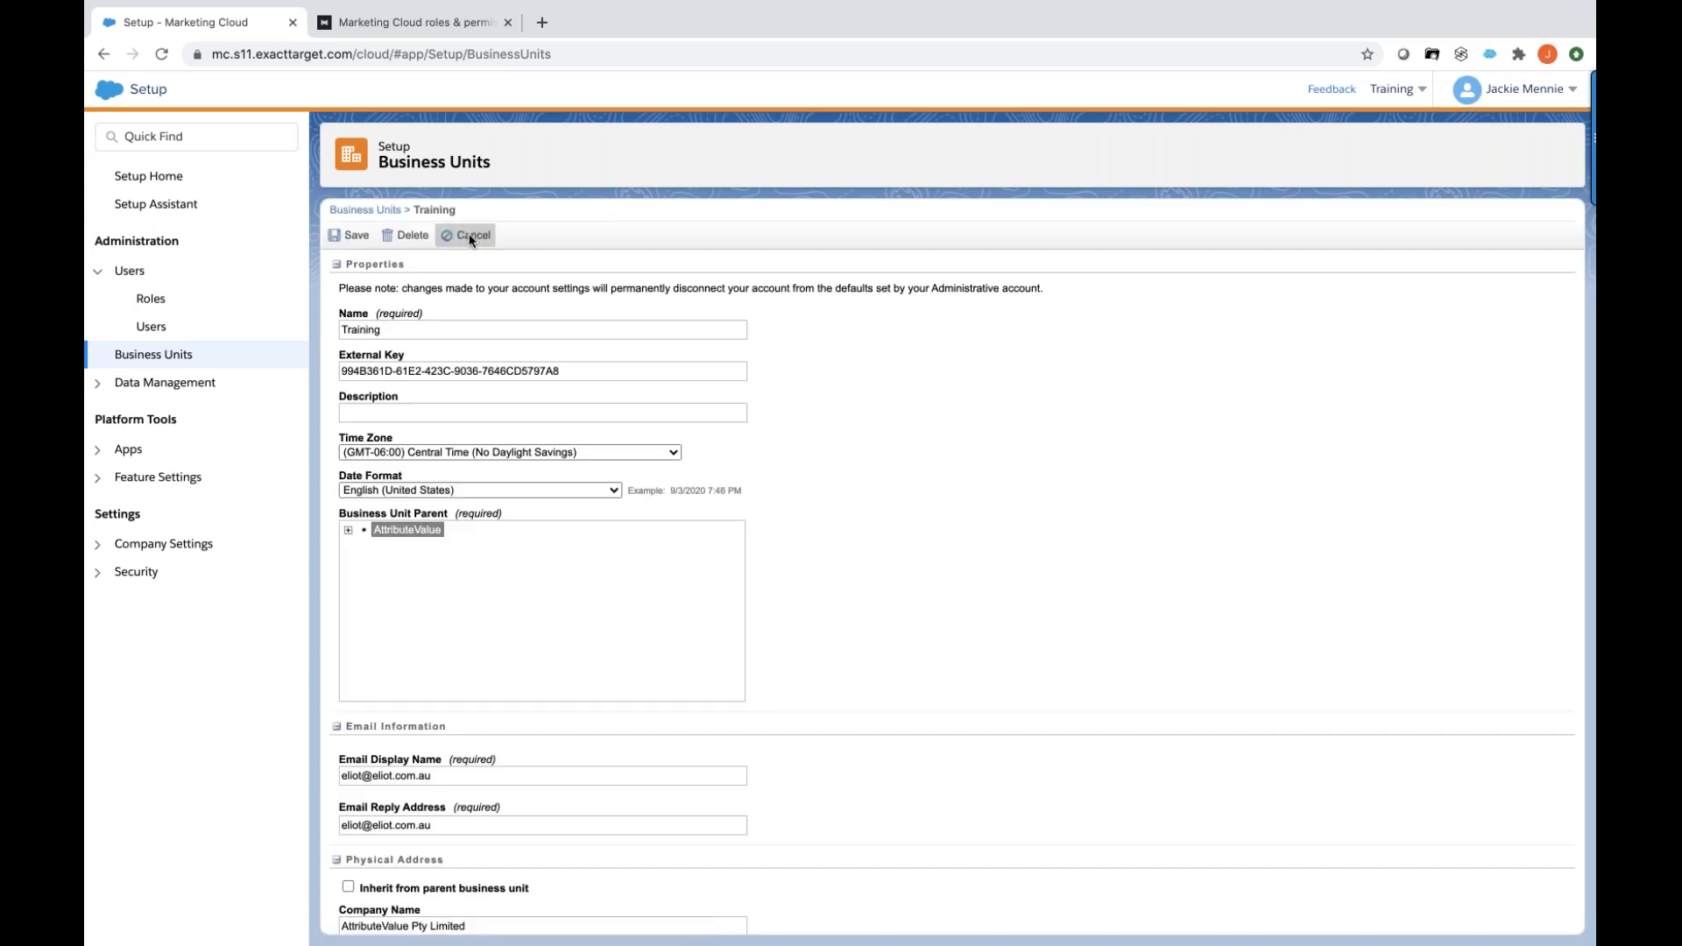
click(471, 236)
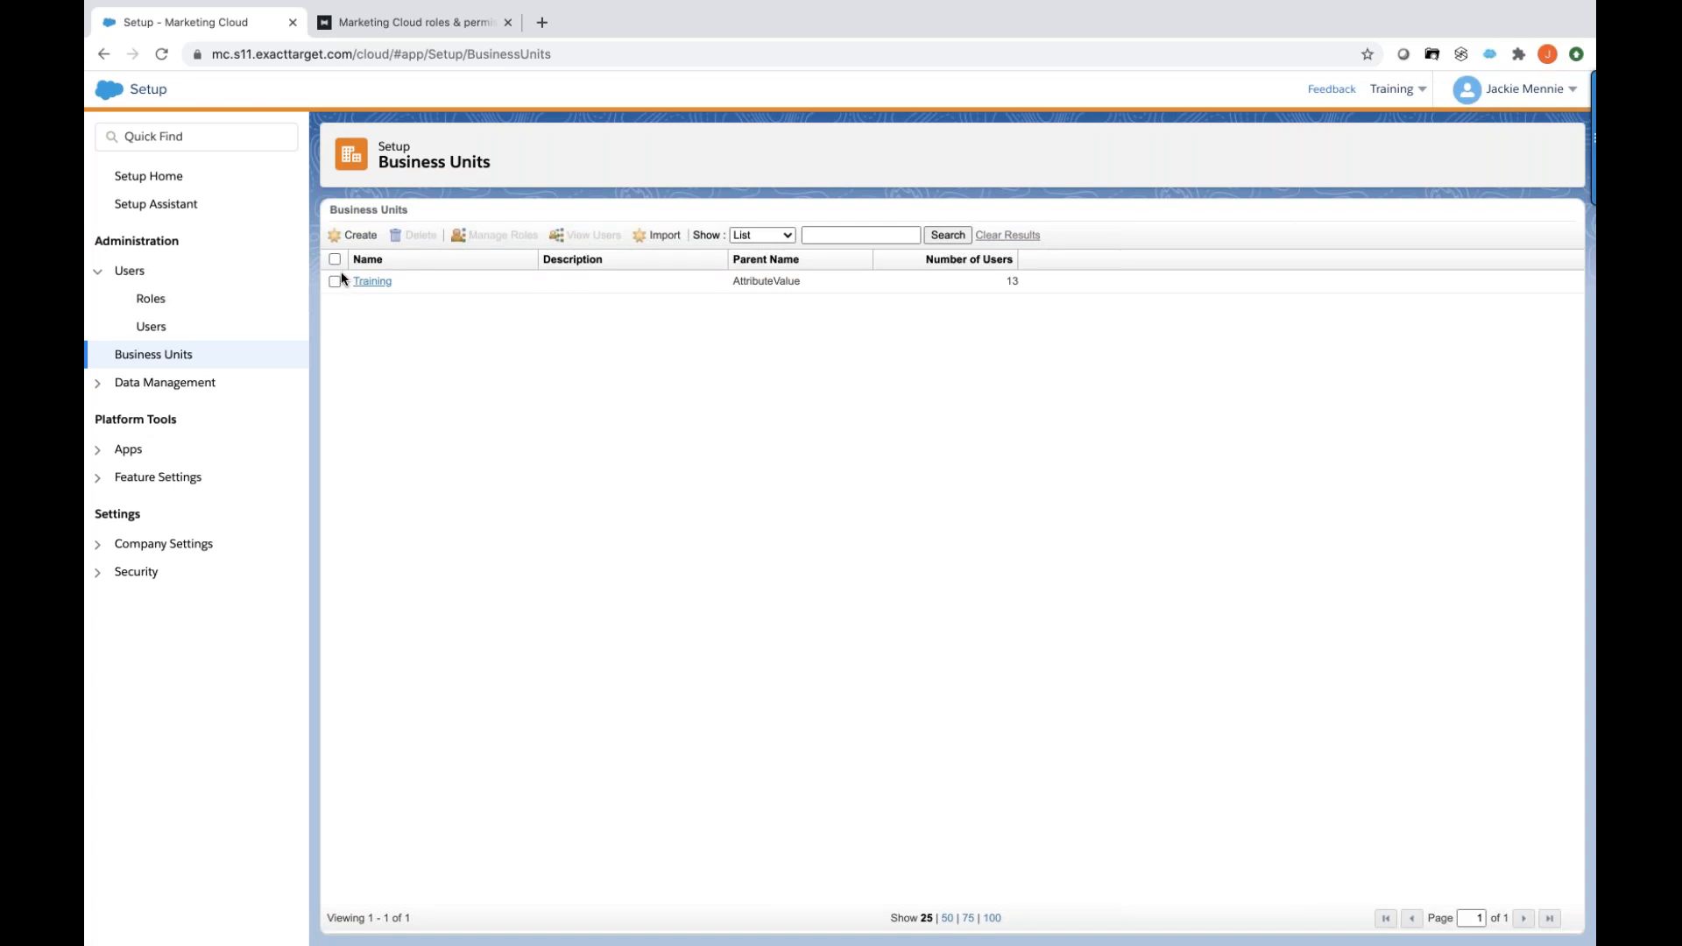
click(338, 282)
Open the Administrator role and expand the Users permissions within its Administration category.
click(145, 300)
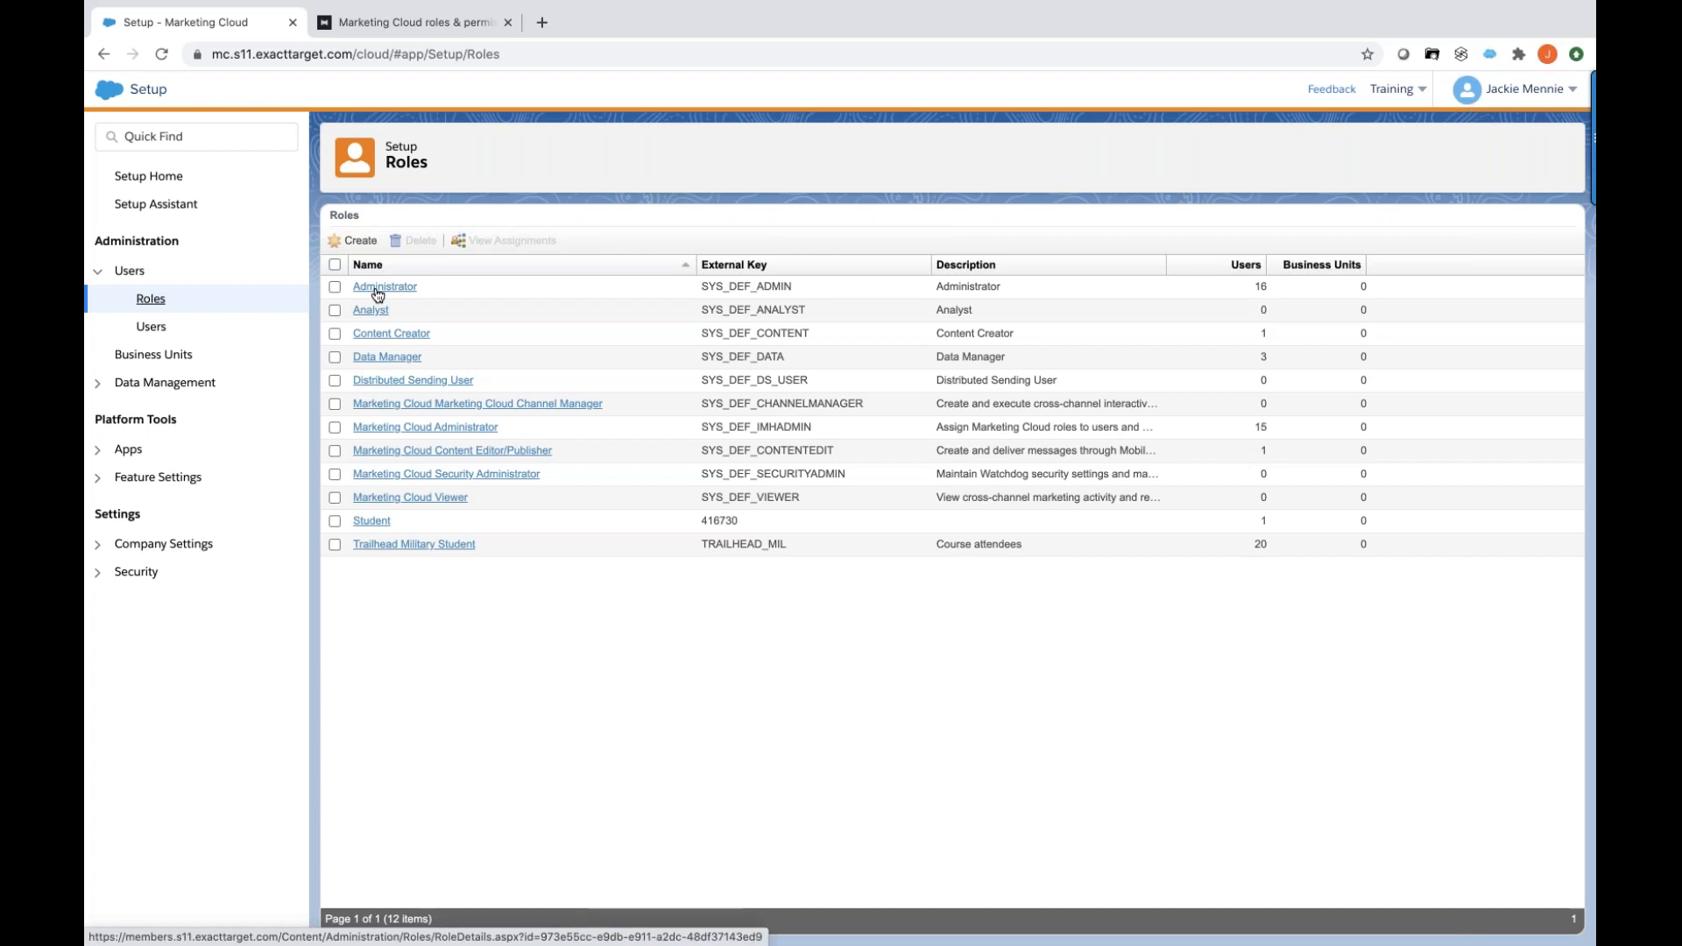
click(378, 289)
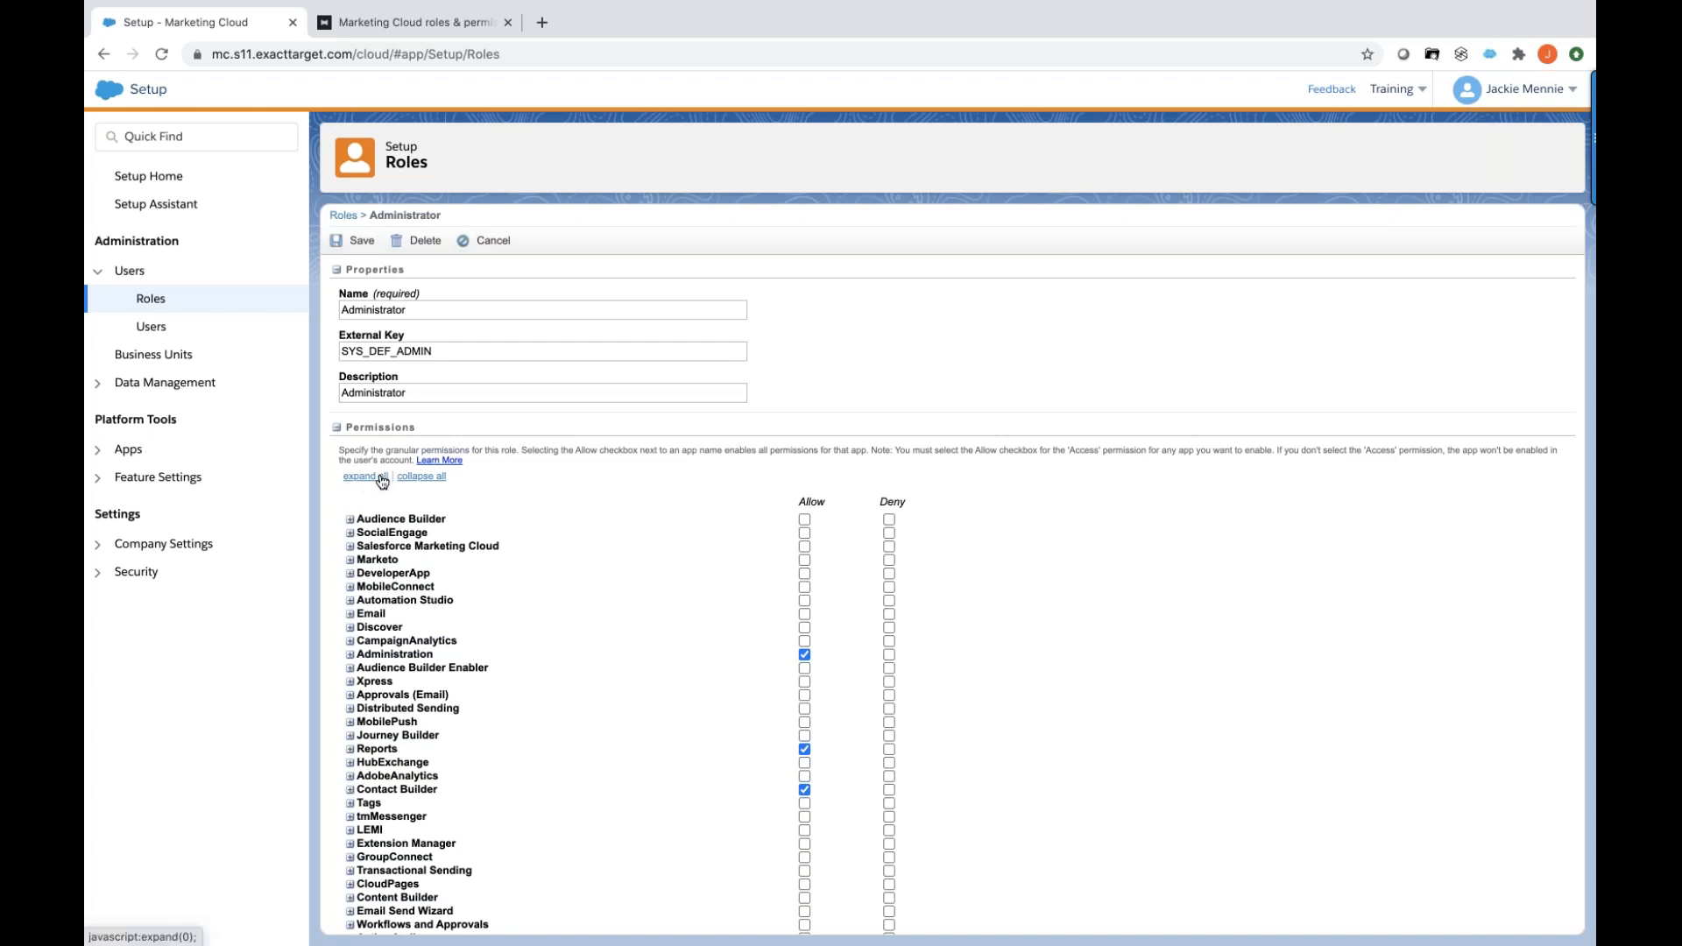
scroll(435, 694, down, 3)
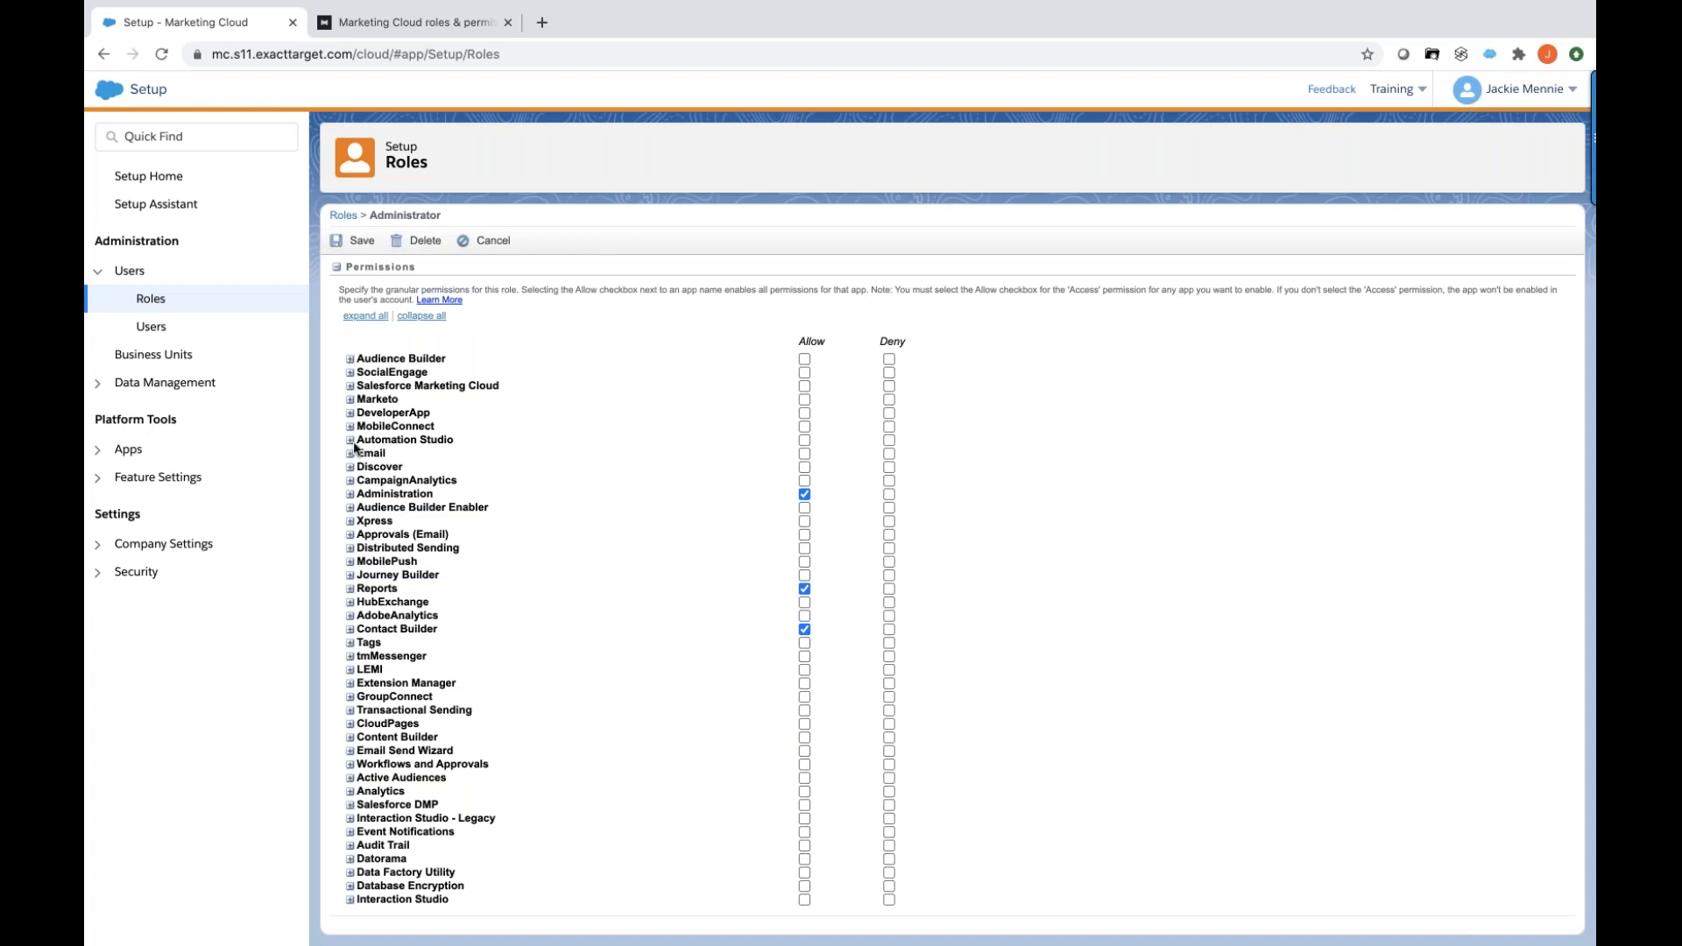
click(350, 495)
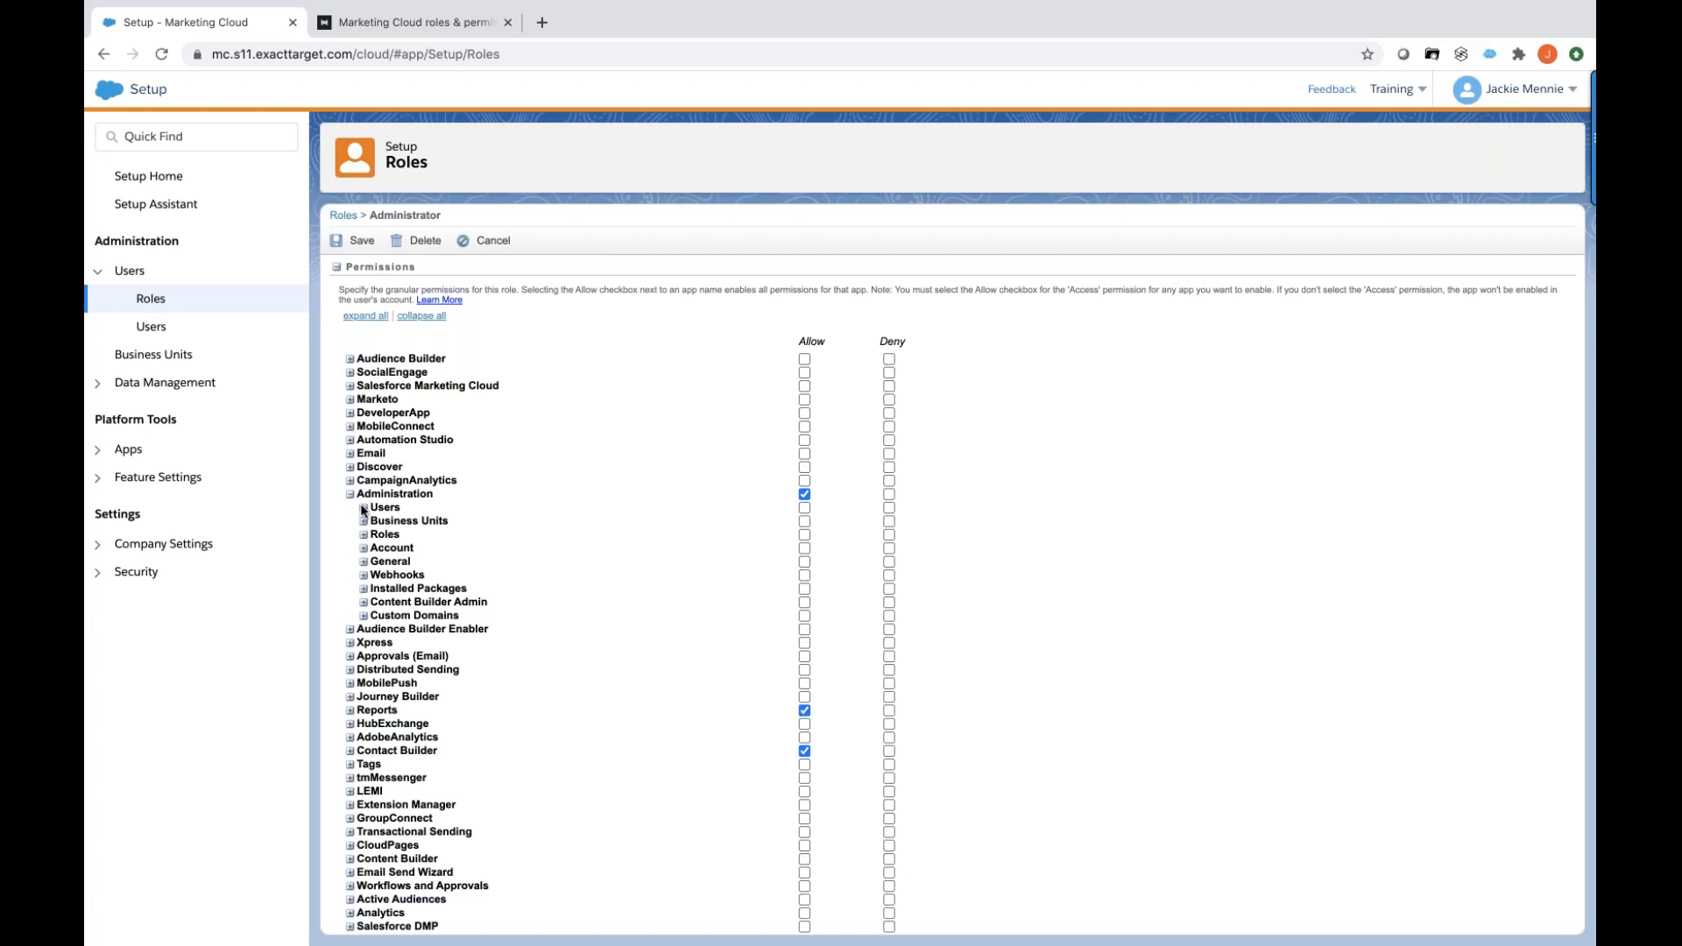
click(363, 508)
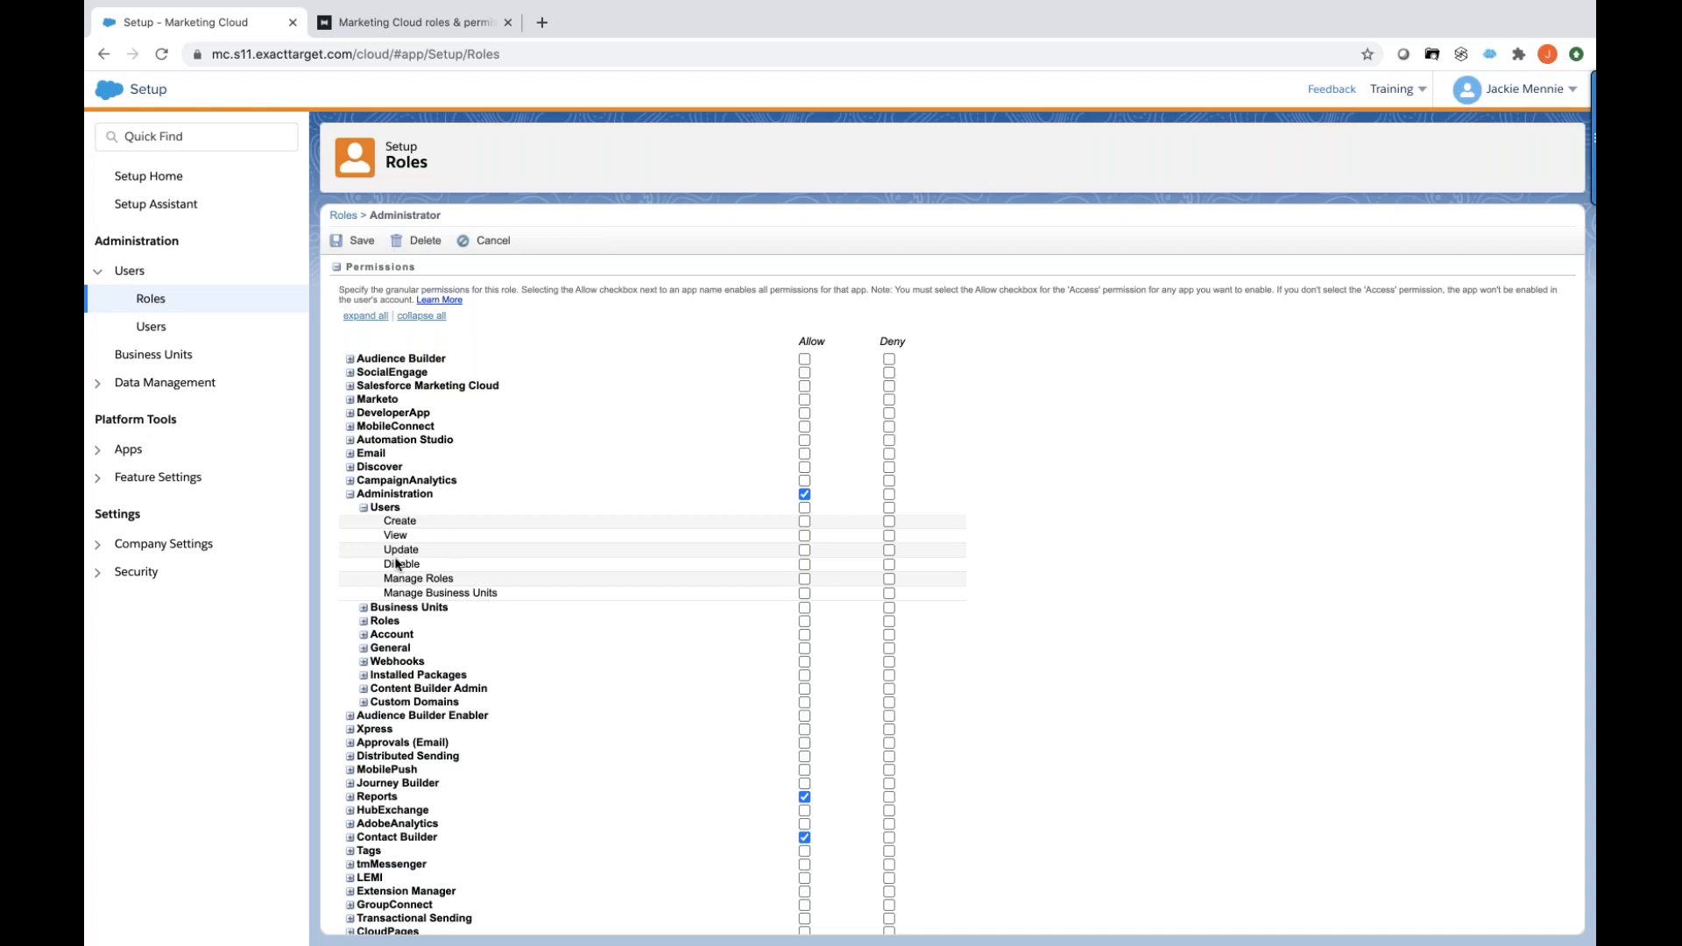
Expand the Roles and Account permission groups under Administration and examine their individual permissions.
scroll(507, 705, down, 2)
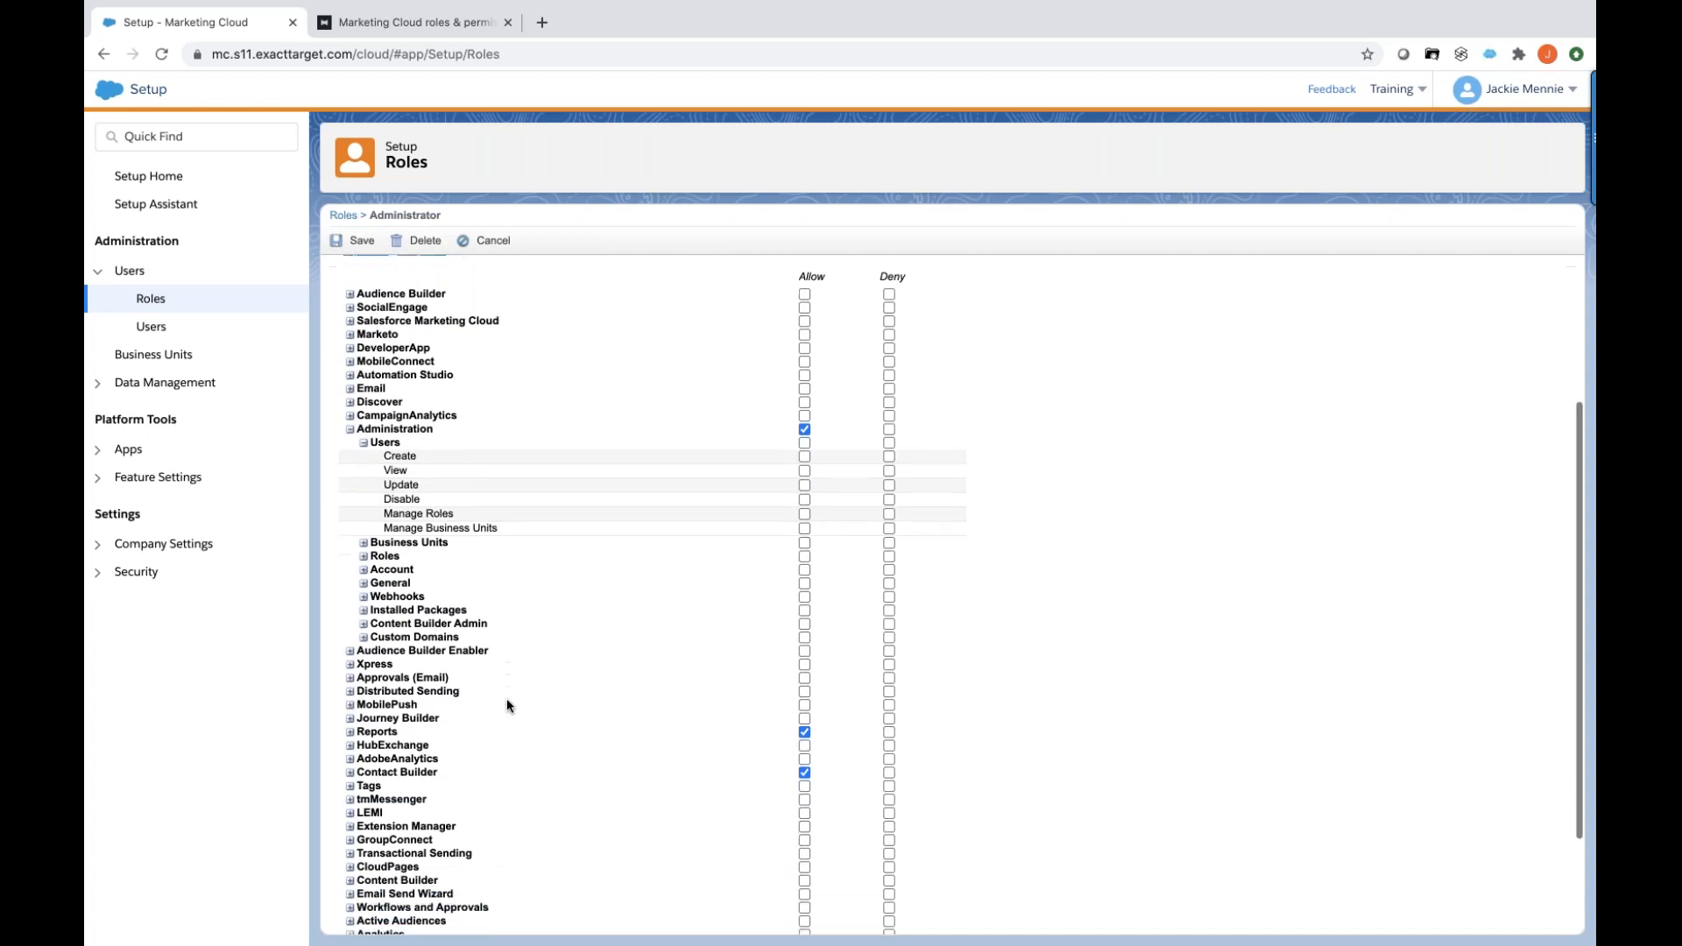
scroll(507, 700, down, 2)
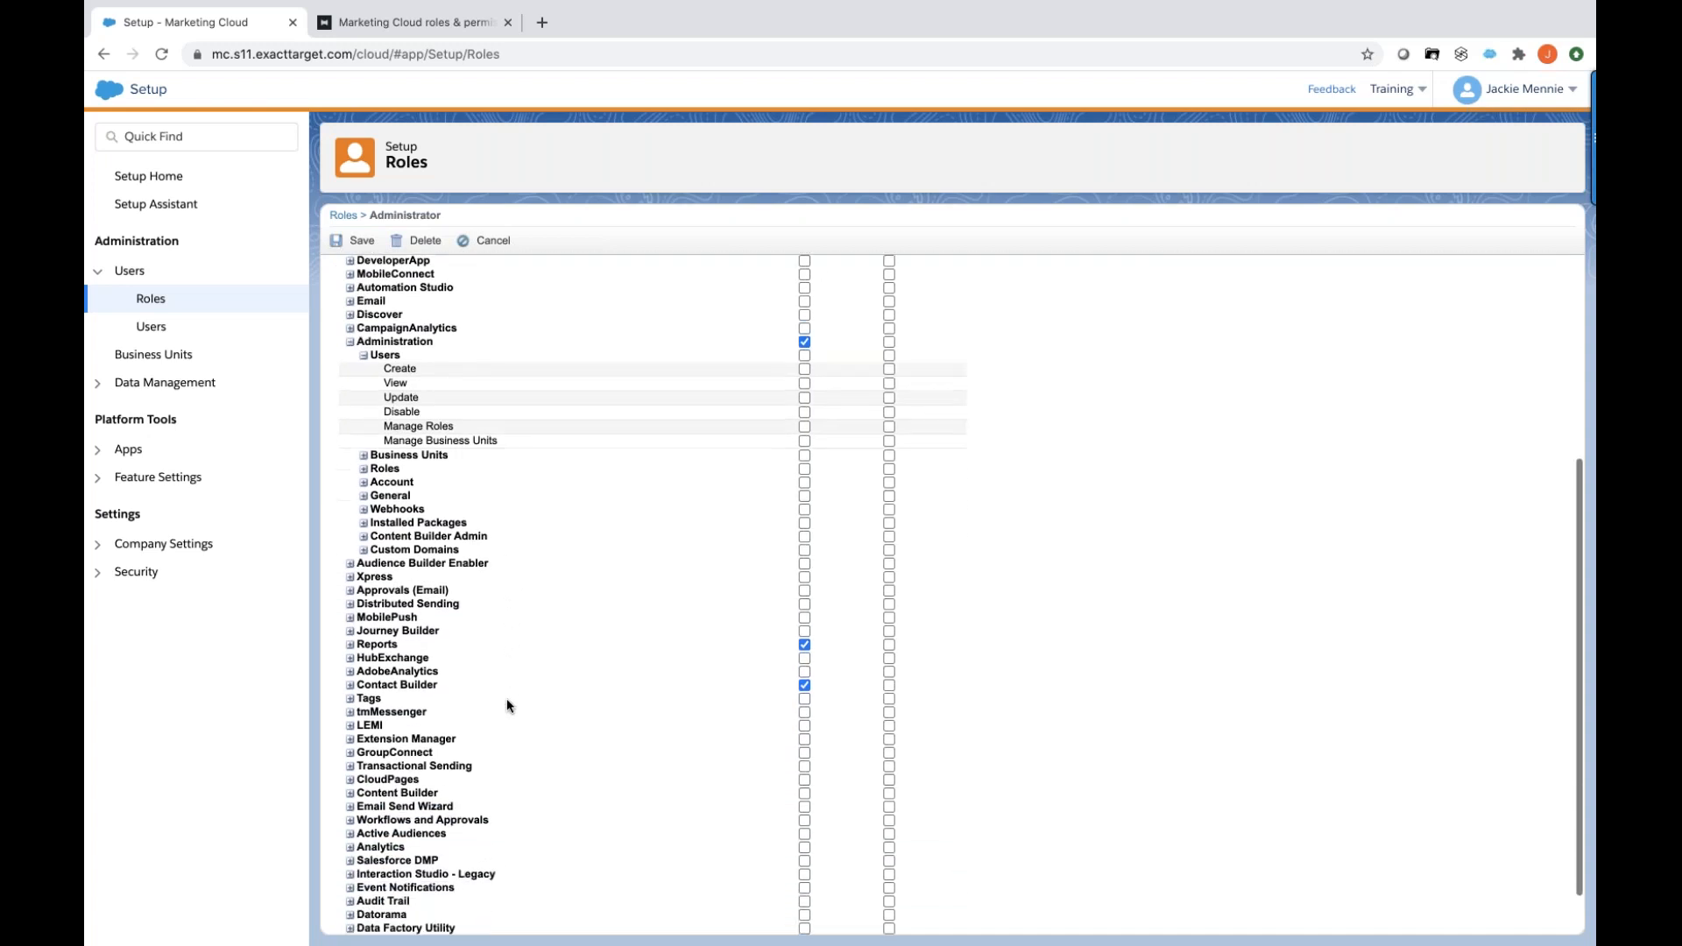
click(363, 470)
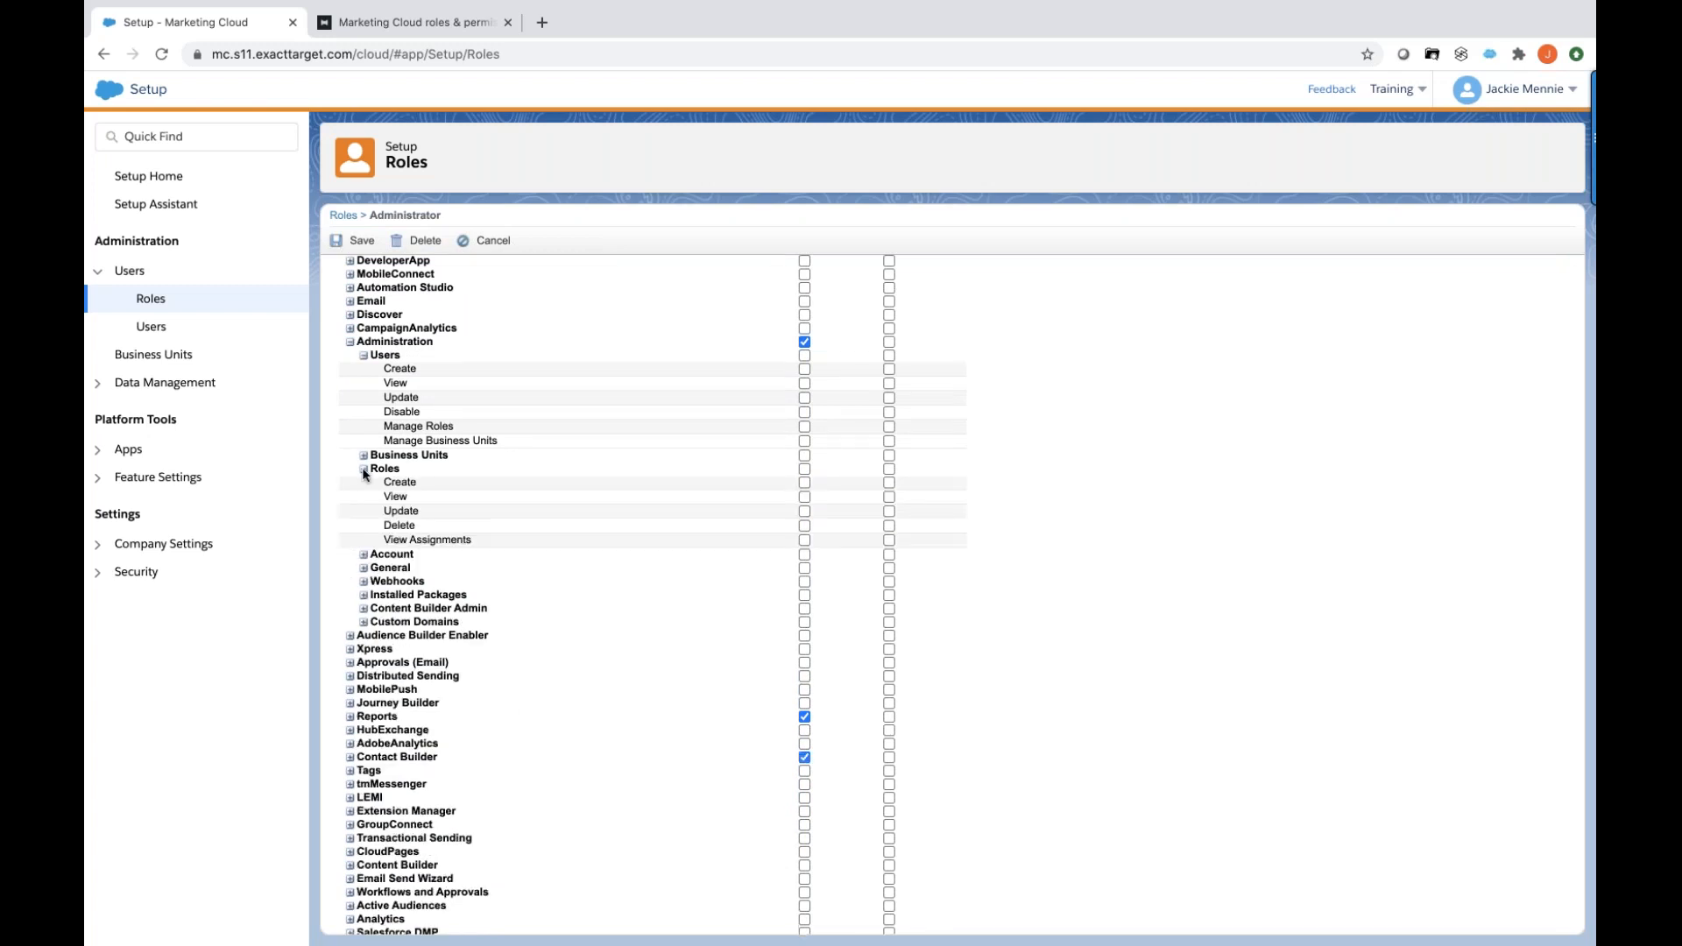
click(362, 554)
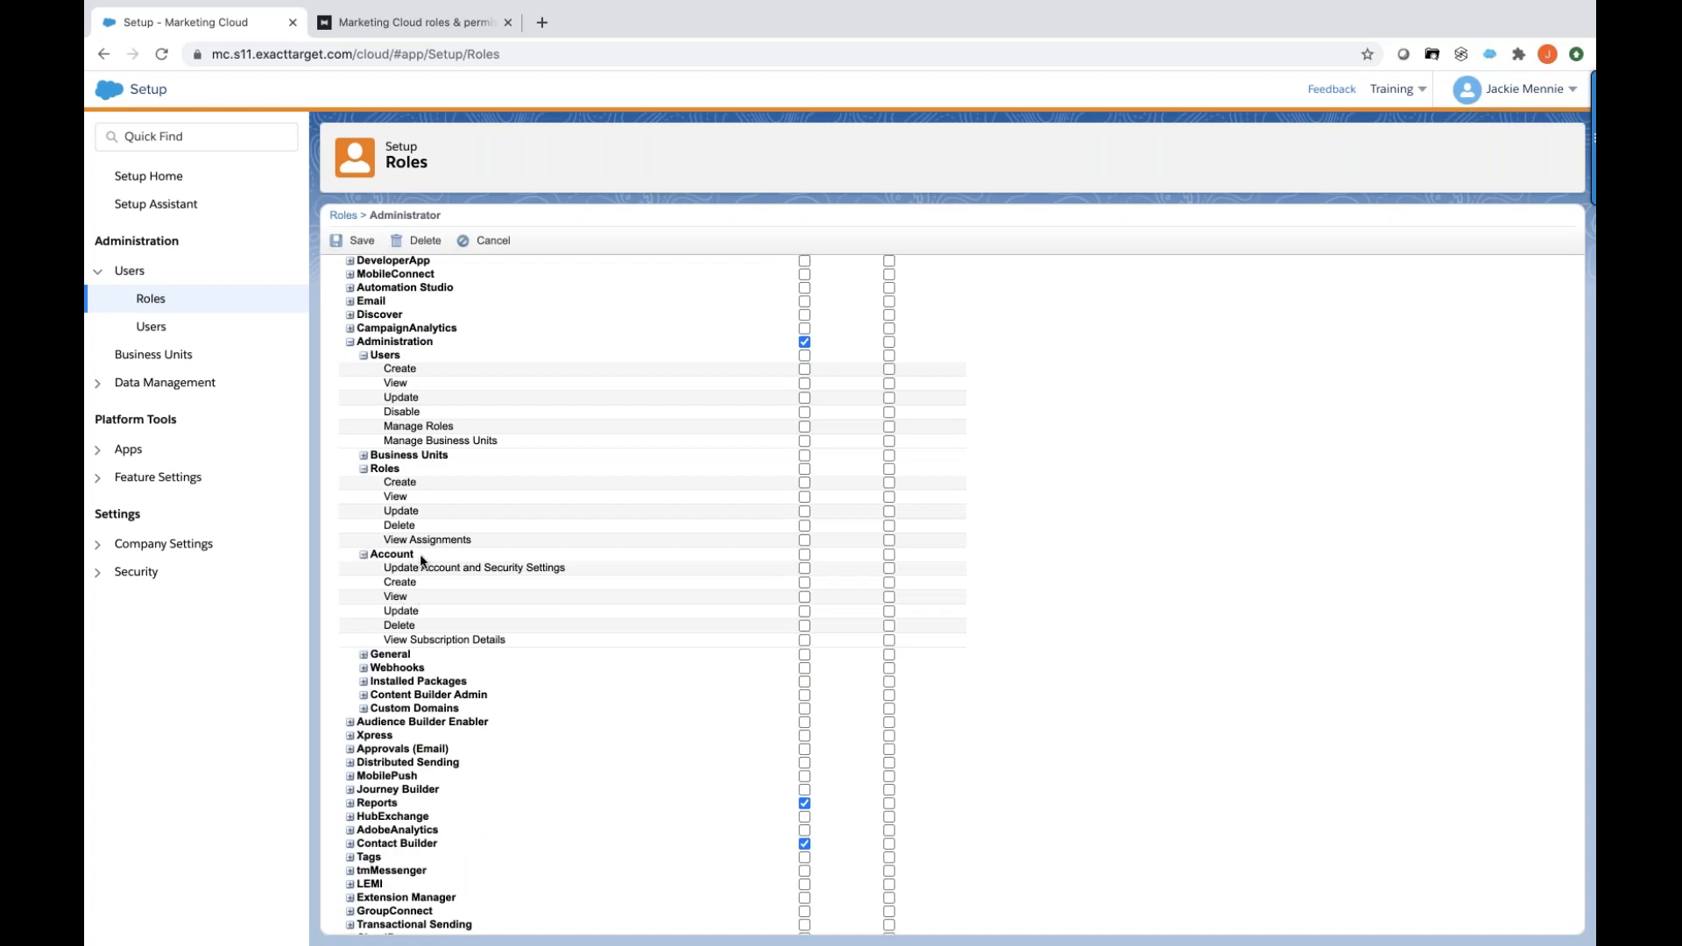
drag(423, 561, 372, 559)
scroll(607, 740, up, 1)
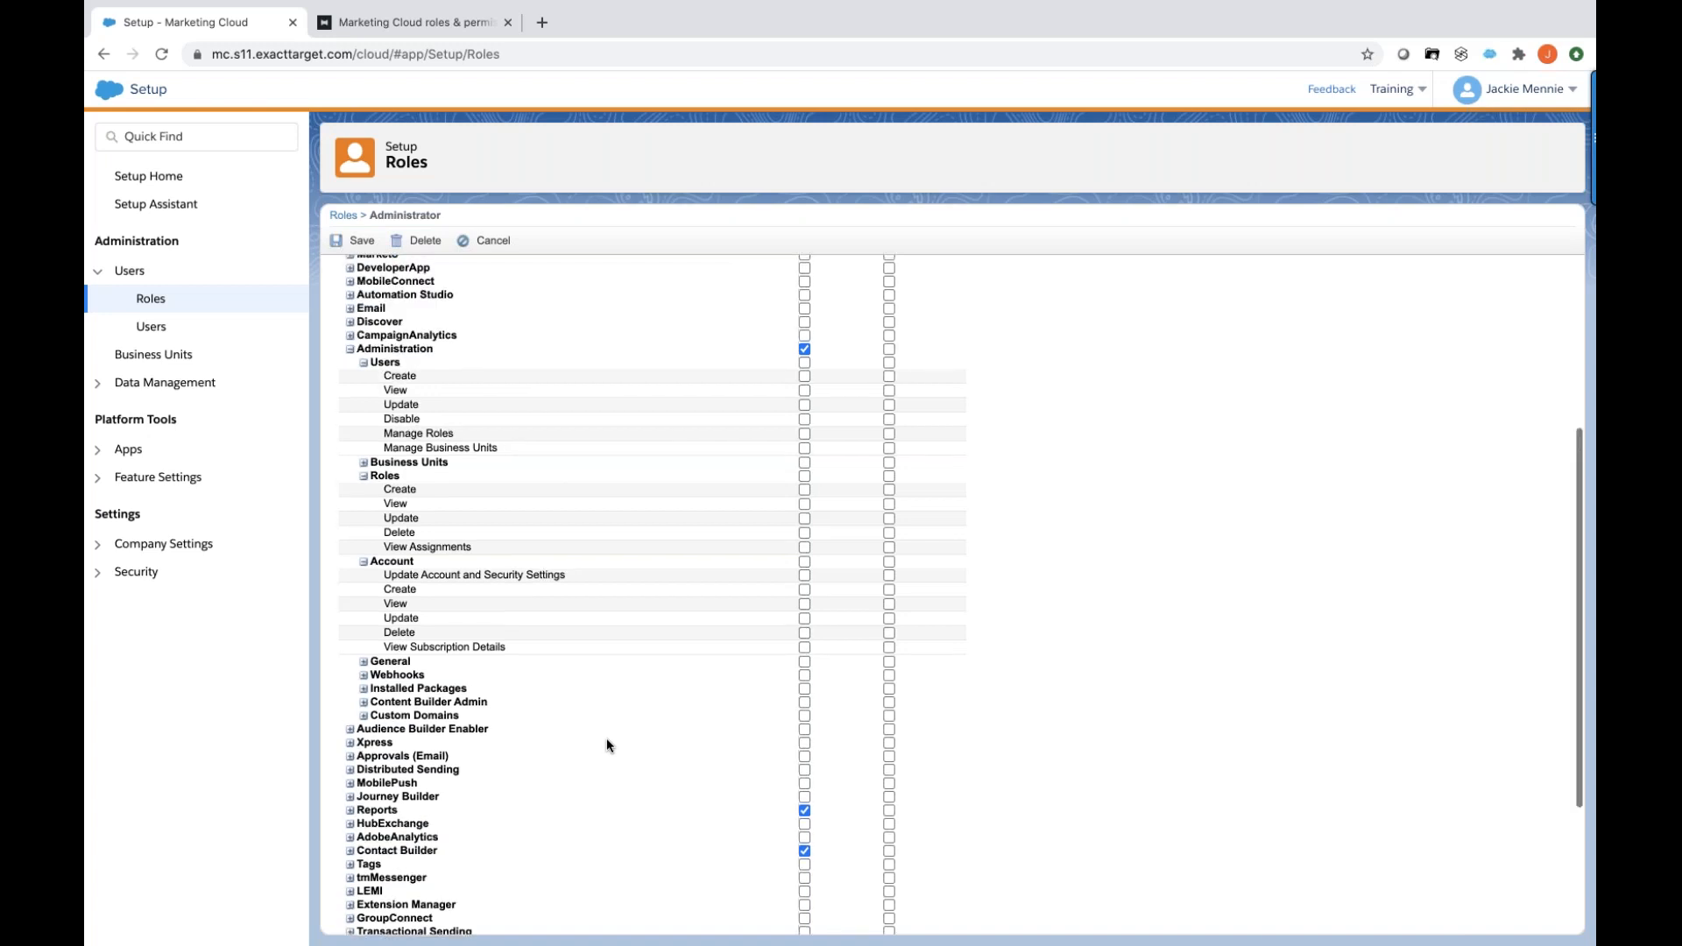
scroll(607, 741, up, 3)
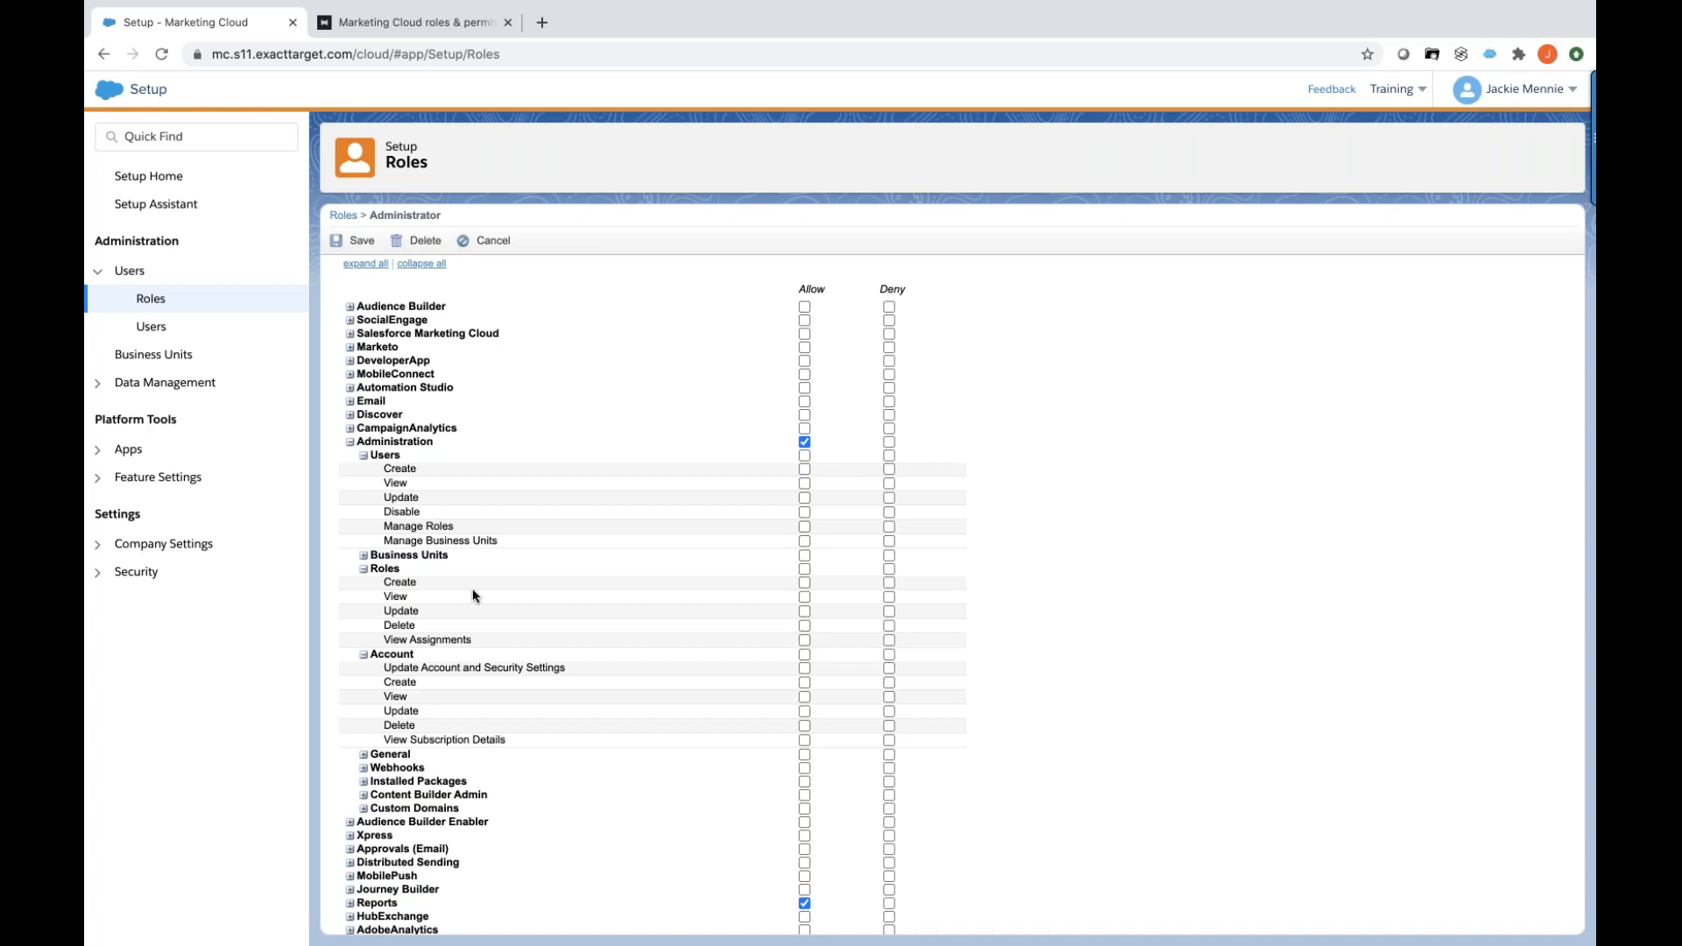
Read the Marketing Cloud Content Editor/Publisher section of the roles article and return to the Administrator role in Setup.
click(391, 26)
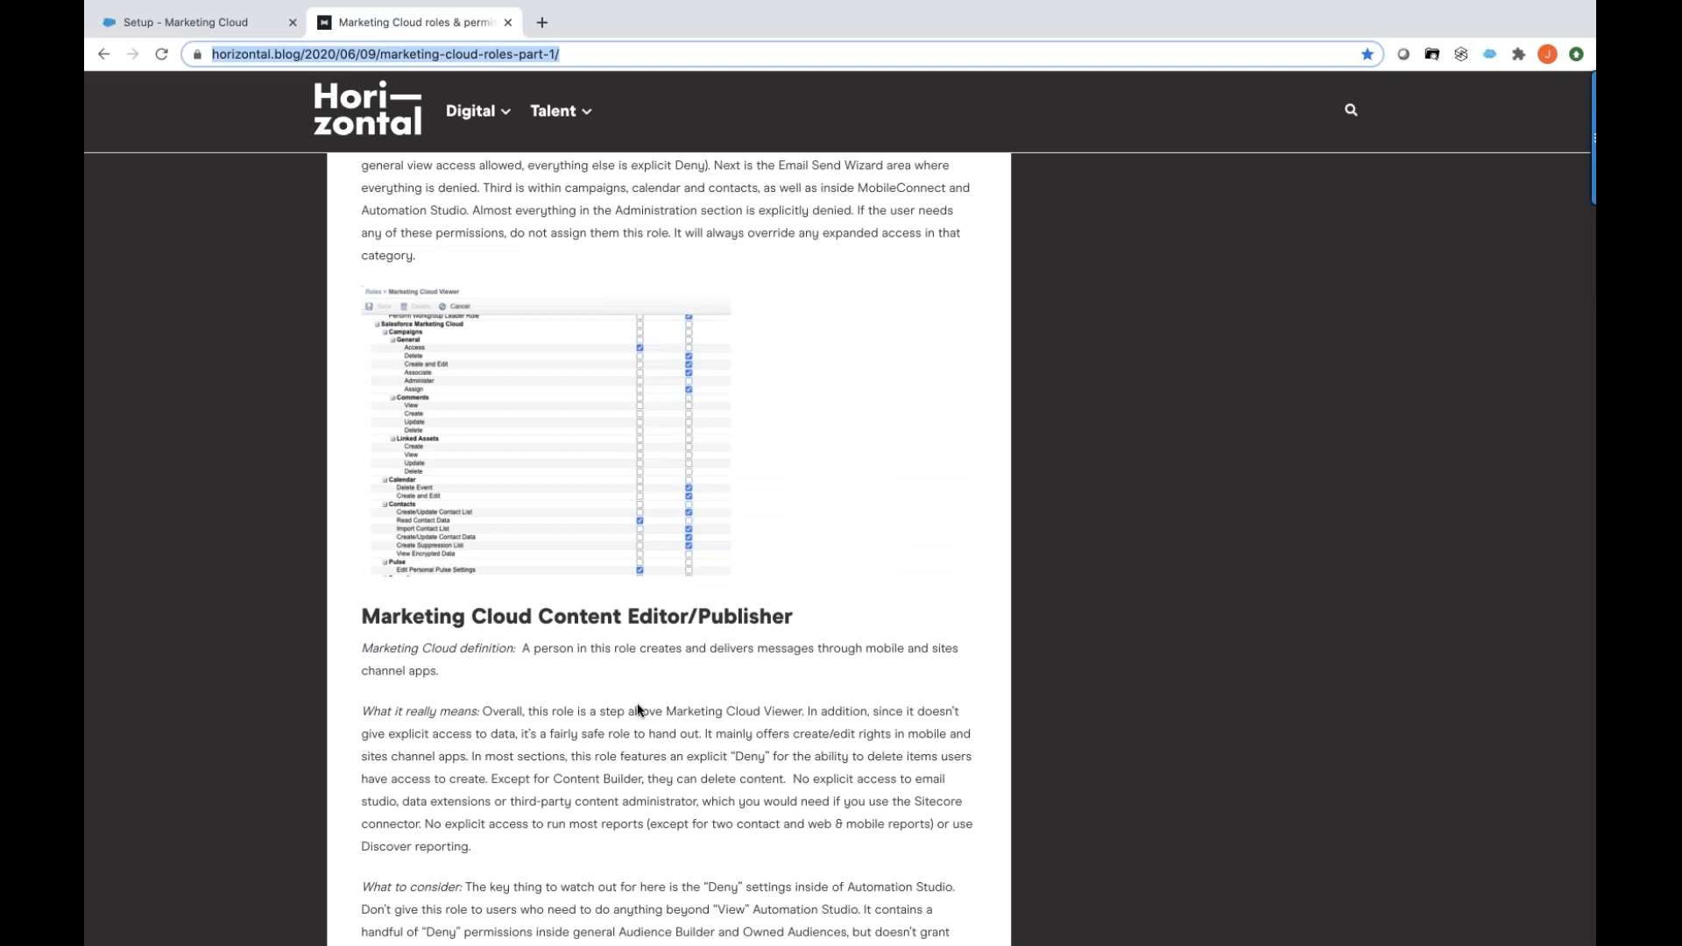
scroll(638, 706, down, 5)
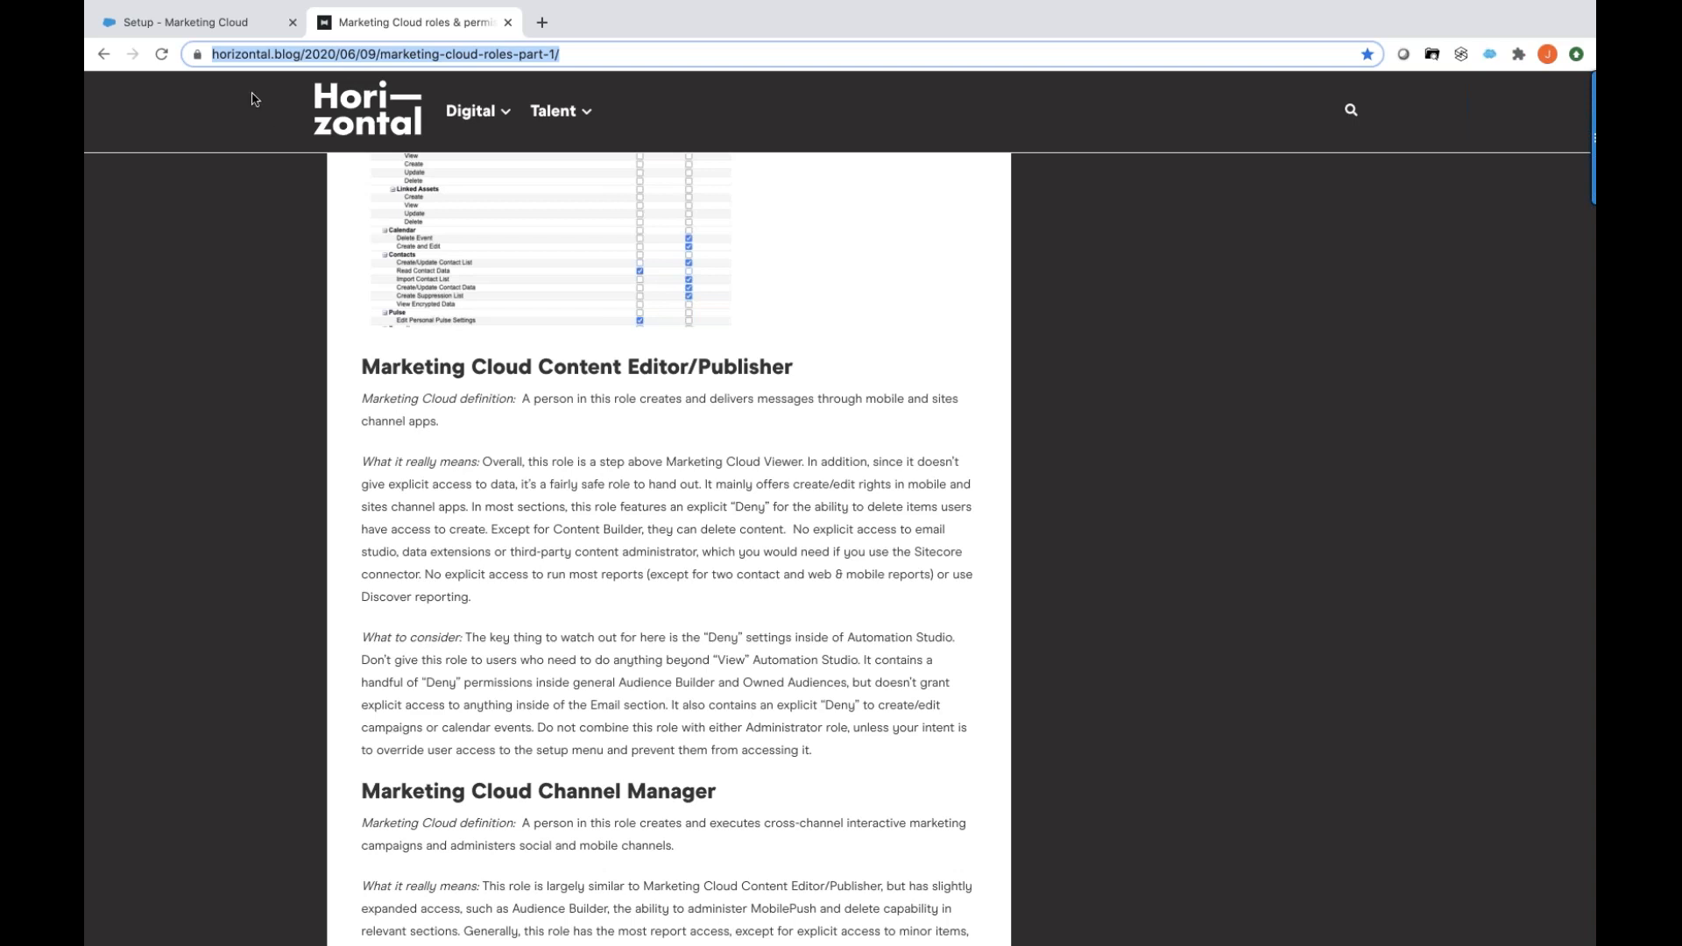
click(179, 22)
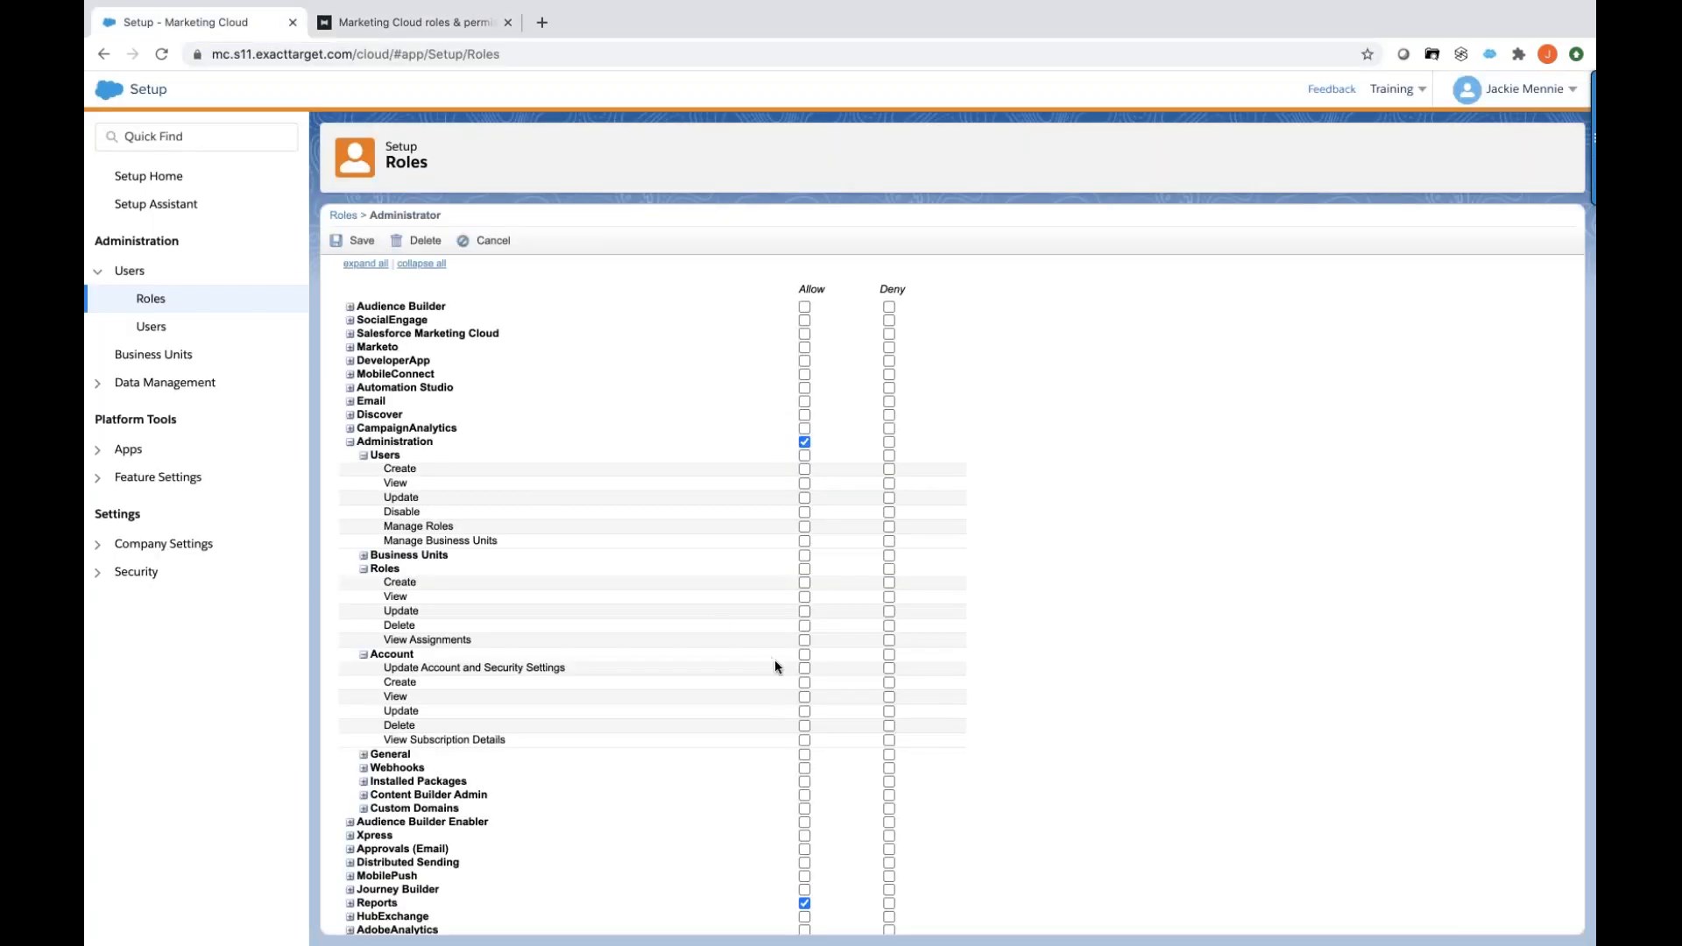
Expand the SocialEngage permissions of the Administrator role.
mouse_move(930, 5)
scroll(1028, 581, up, 3)
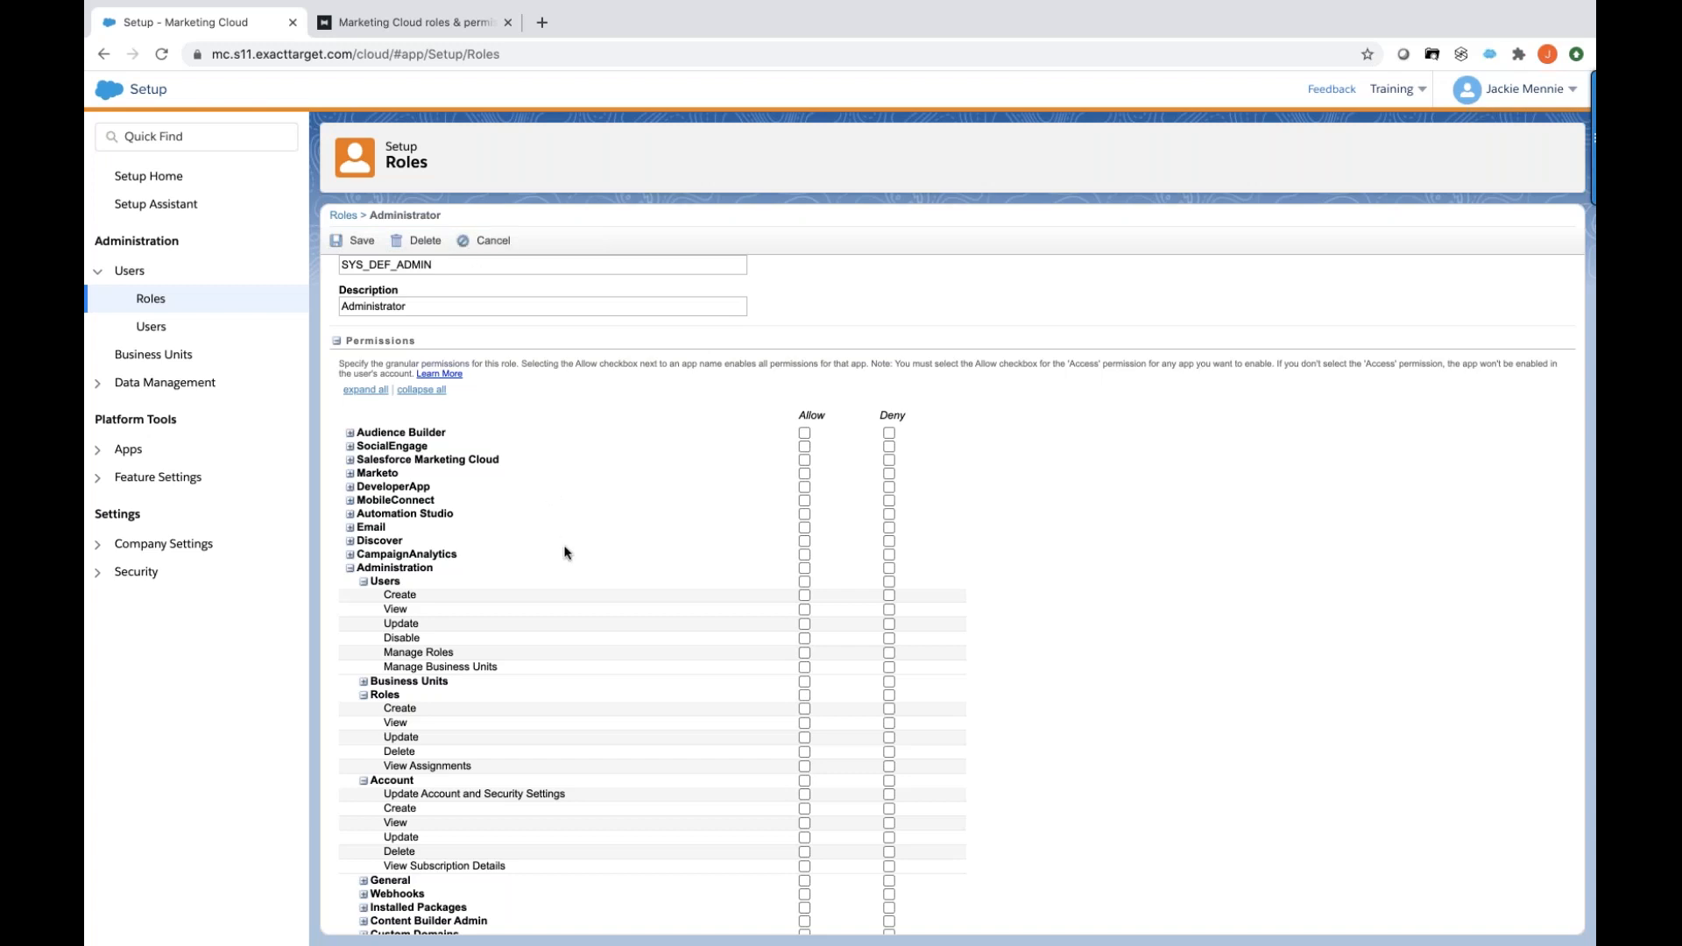
click(349, 446)
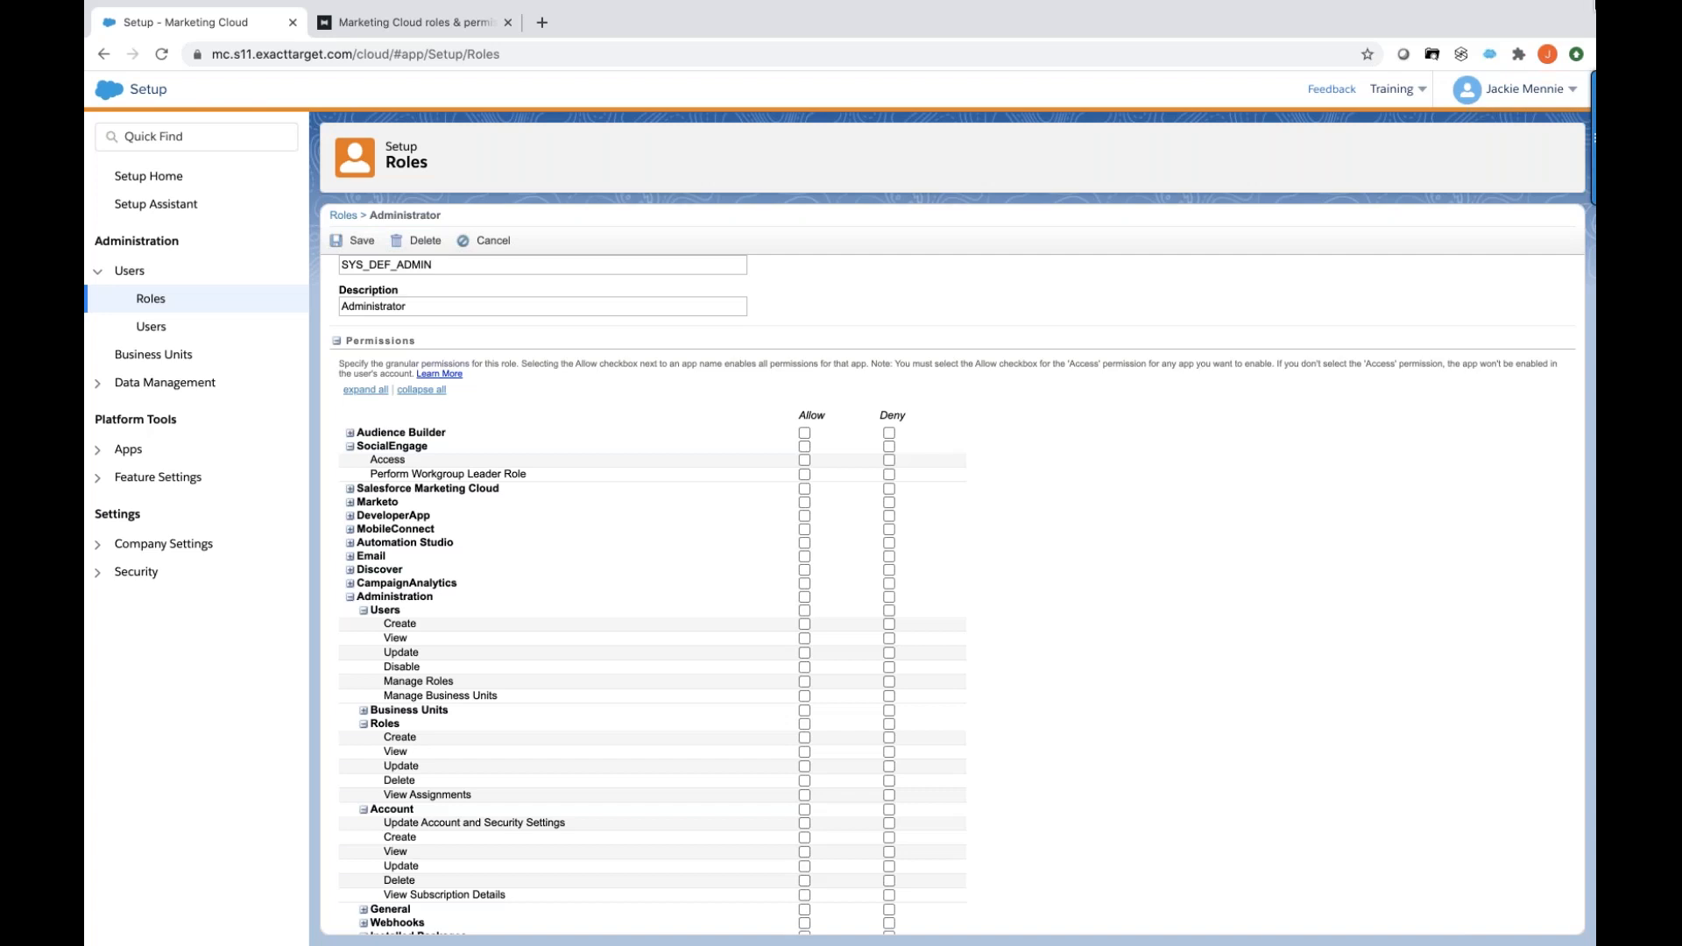
mouse_move(1204, 7)
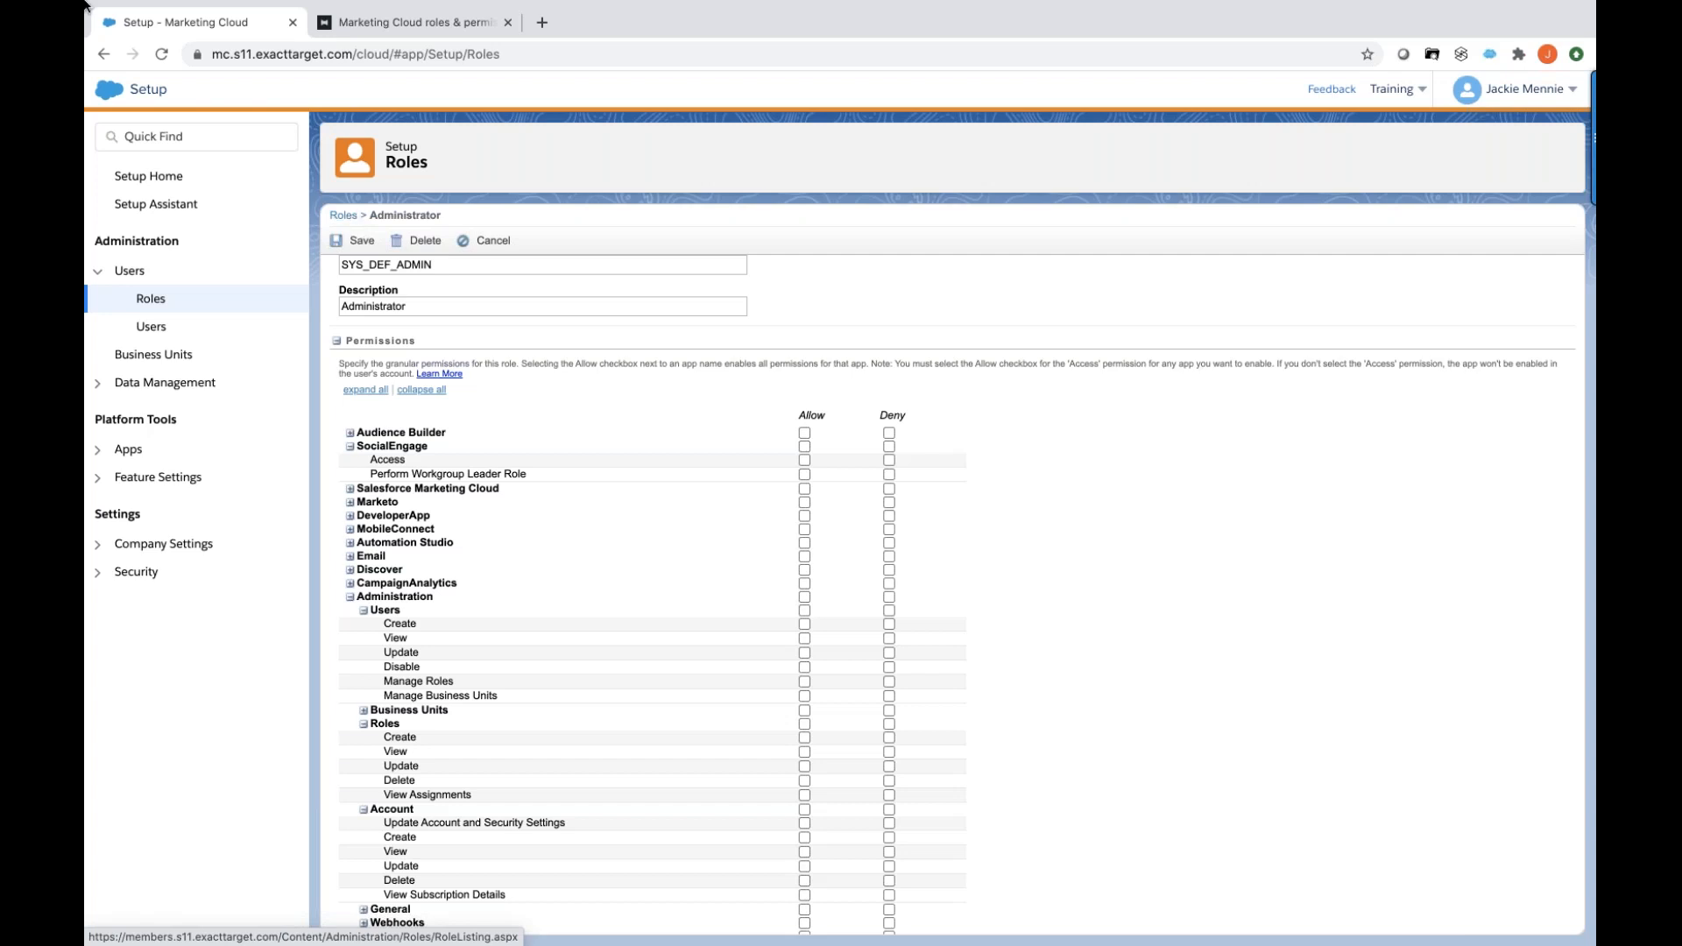
Revisit the Marketing Cloud Viewer permissions example in the roles article and switch back to the Administrator role in Setup.
click(379, 25)
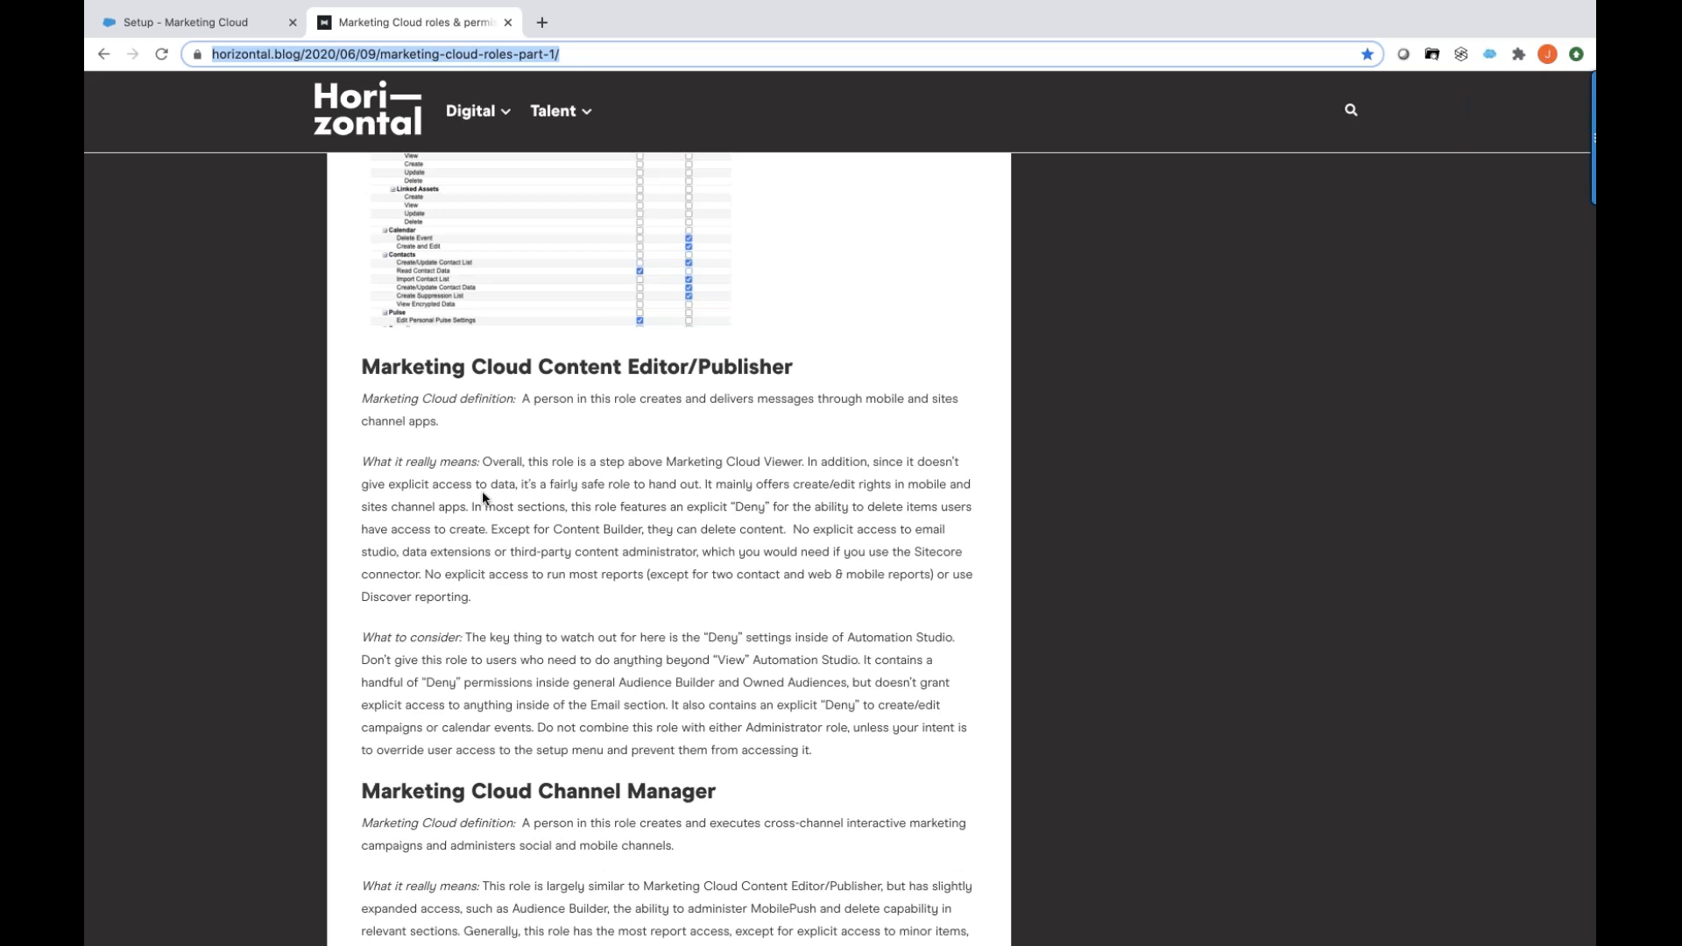
scroll(525, 444, up, 3)
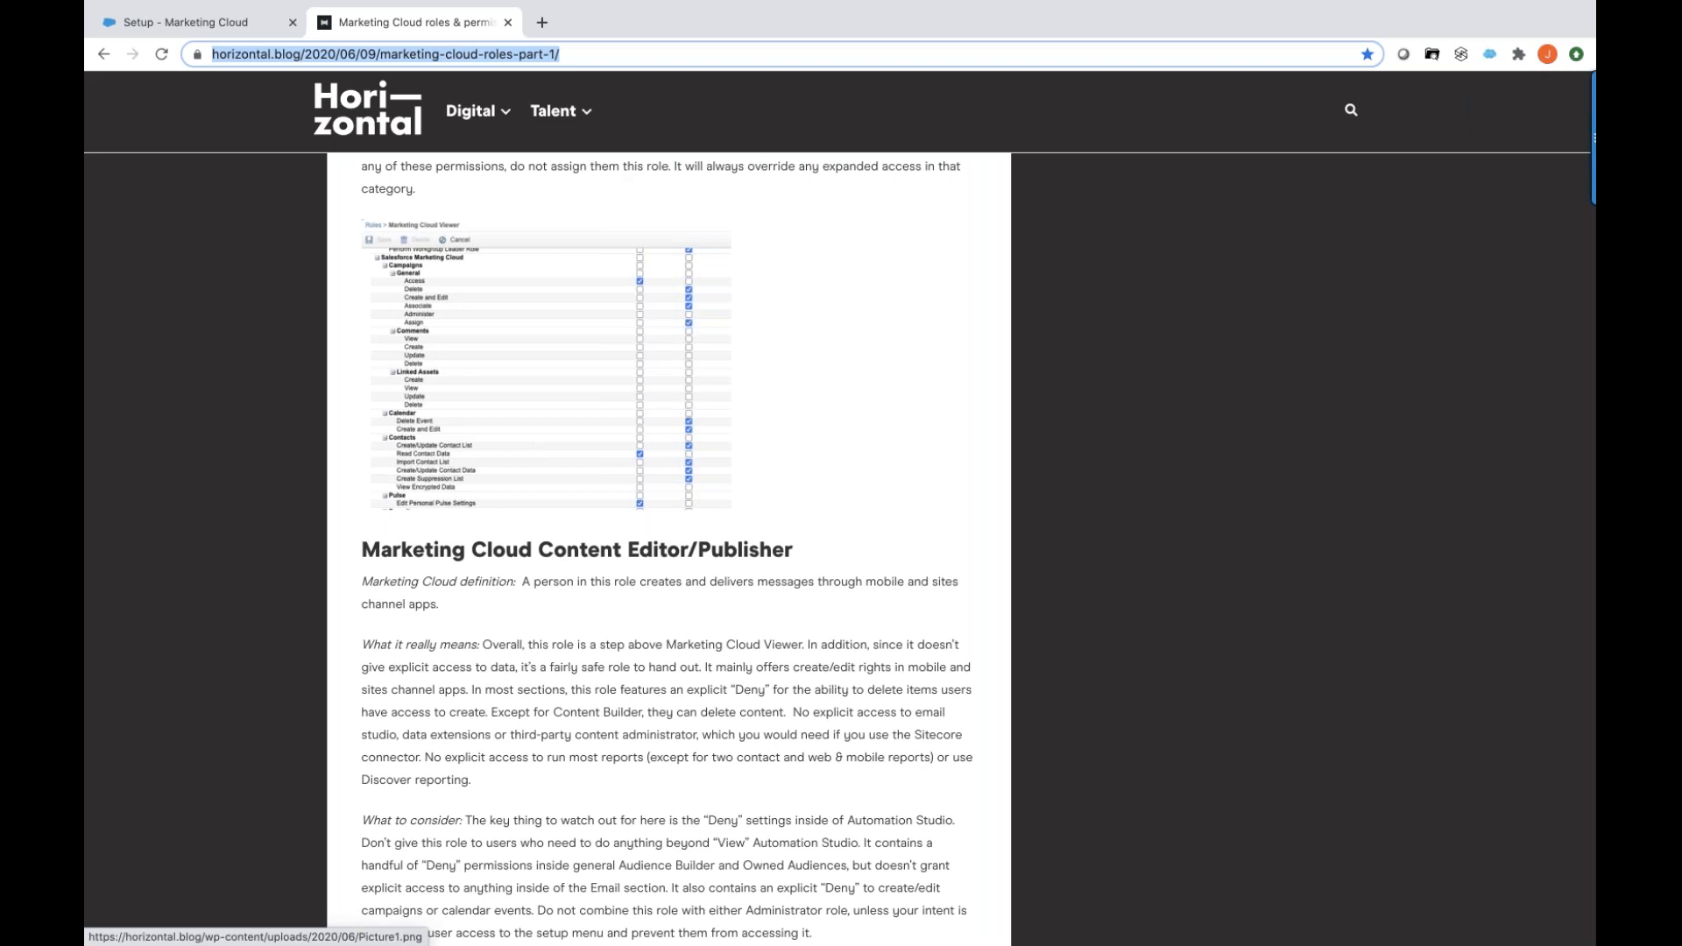
click(169, 23)
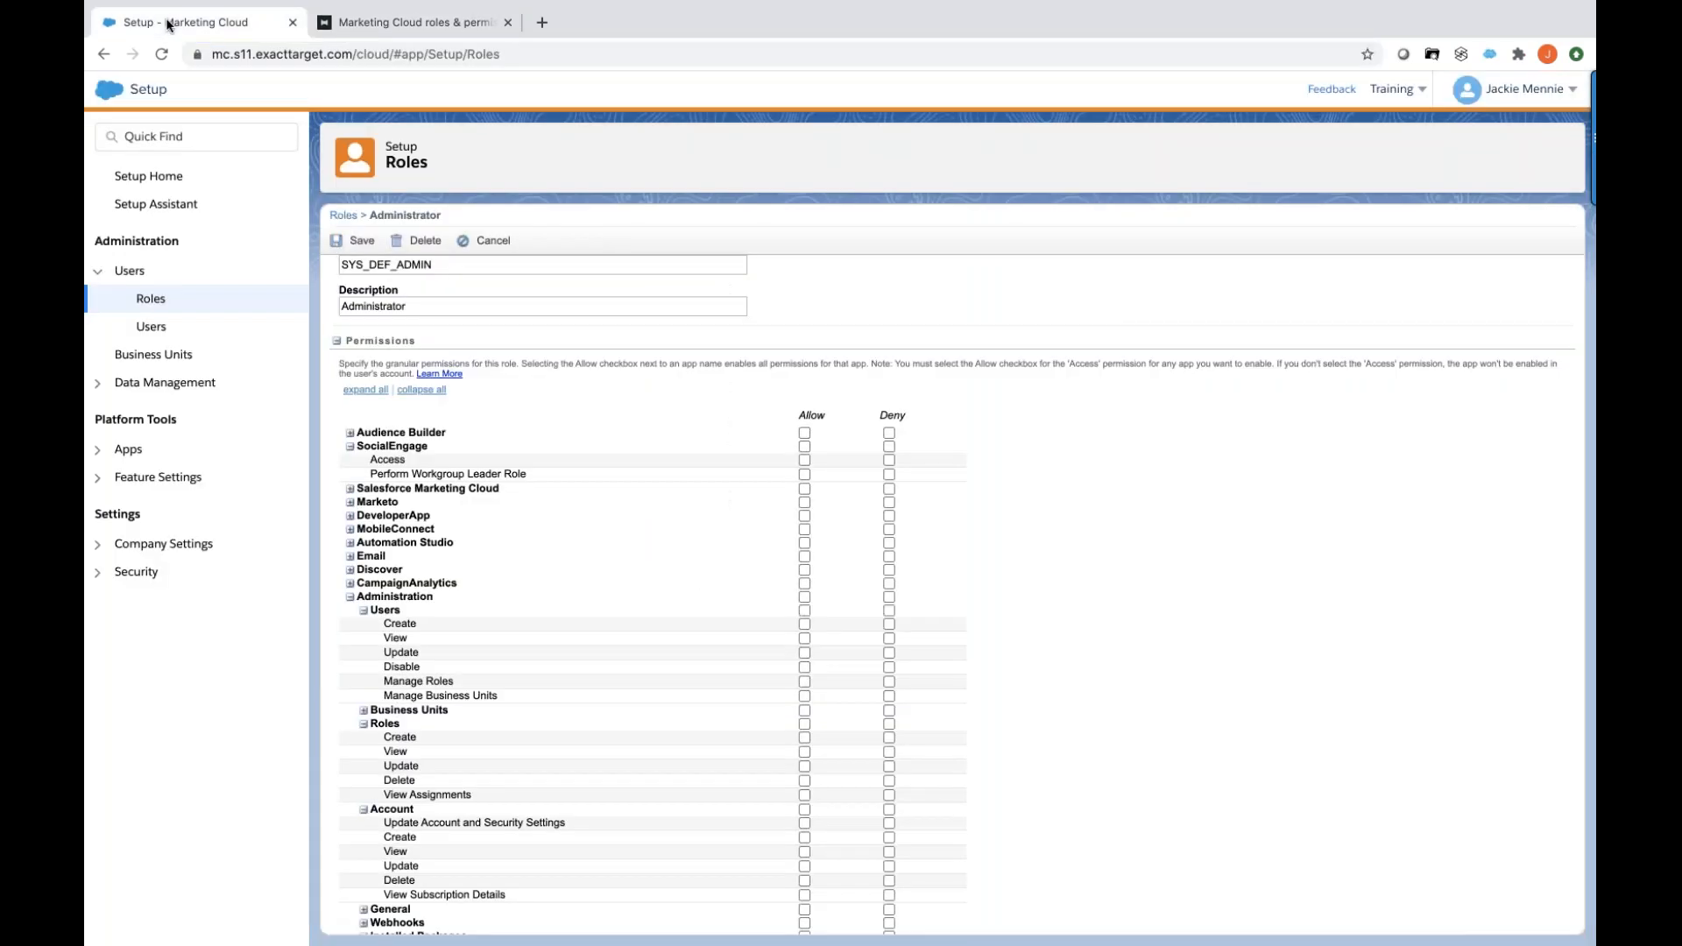